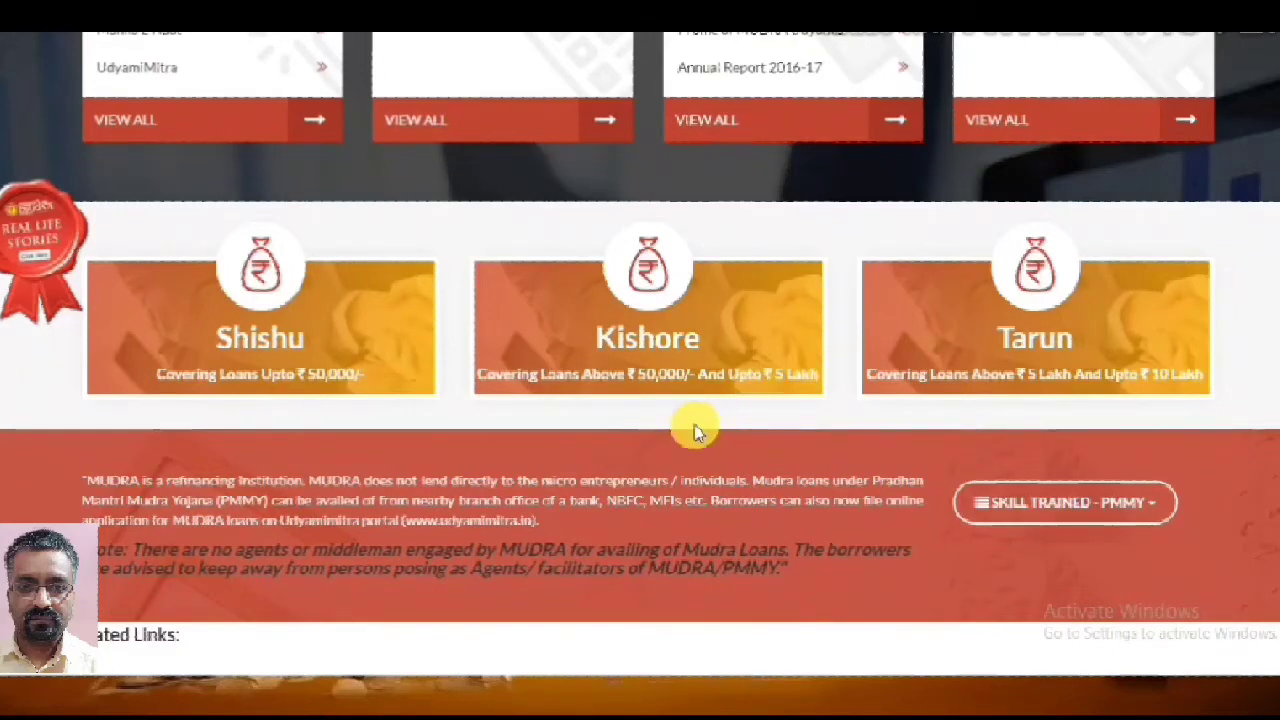
Leave the MUDRA site for the UdyamiMitra portal through Quick Links
scroll(691, 423, down, 3)
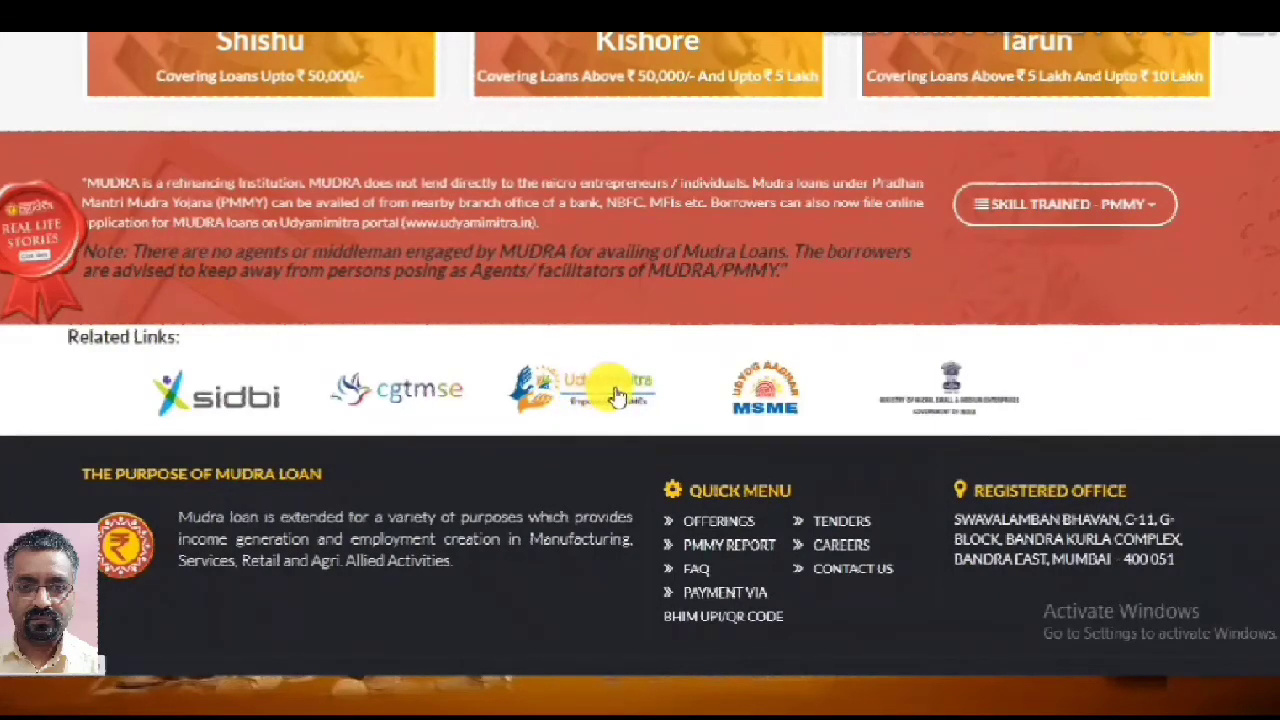
scroll(615, 395, up, 6)
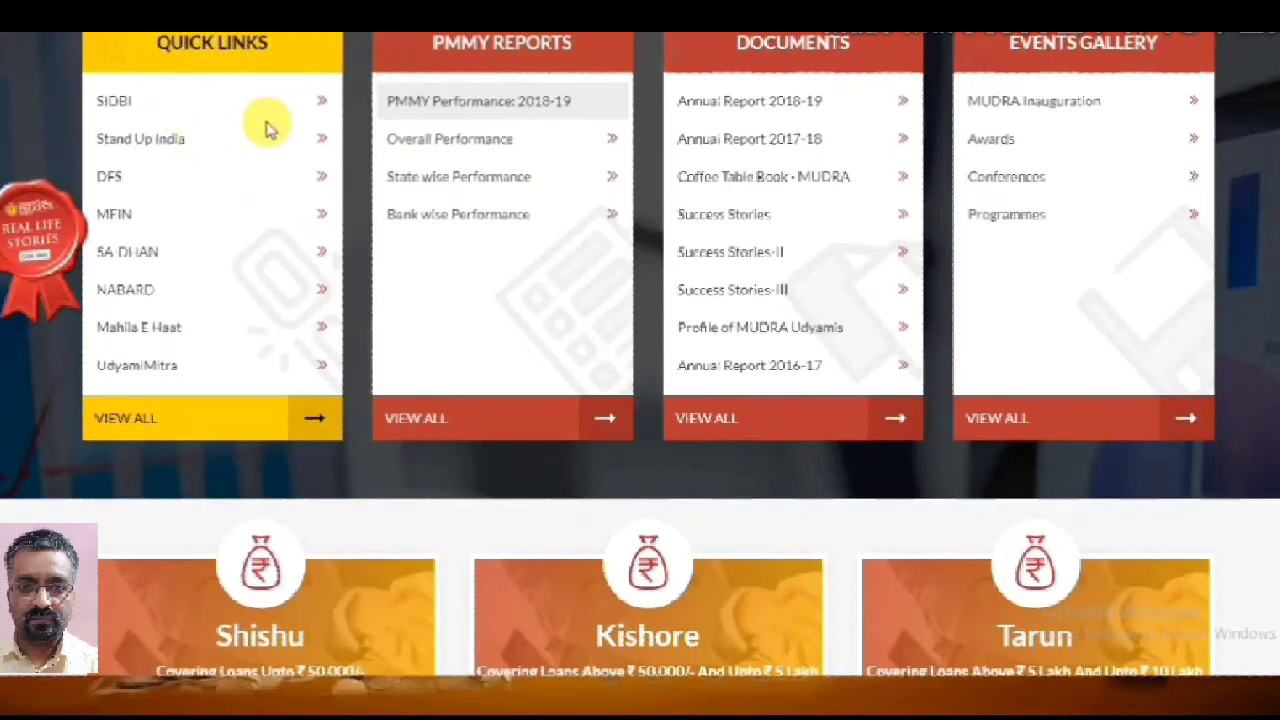
click(152, 370)
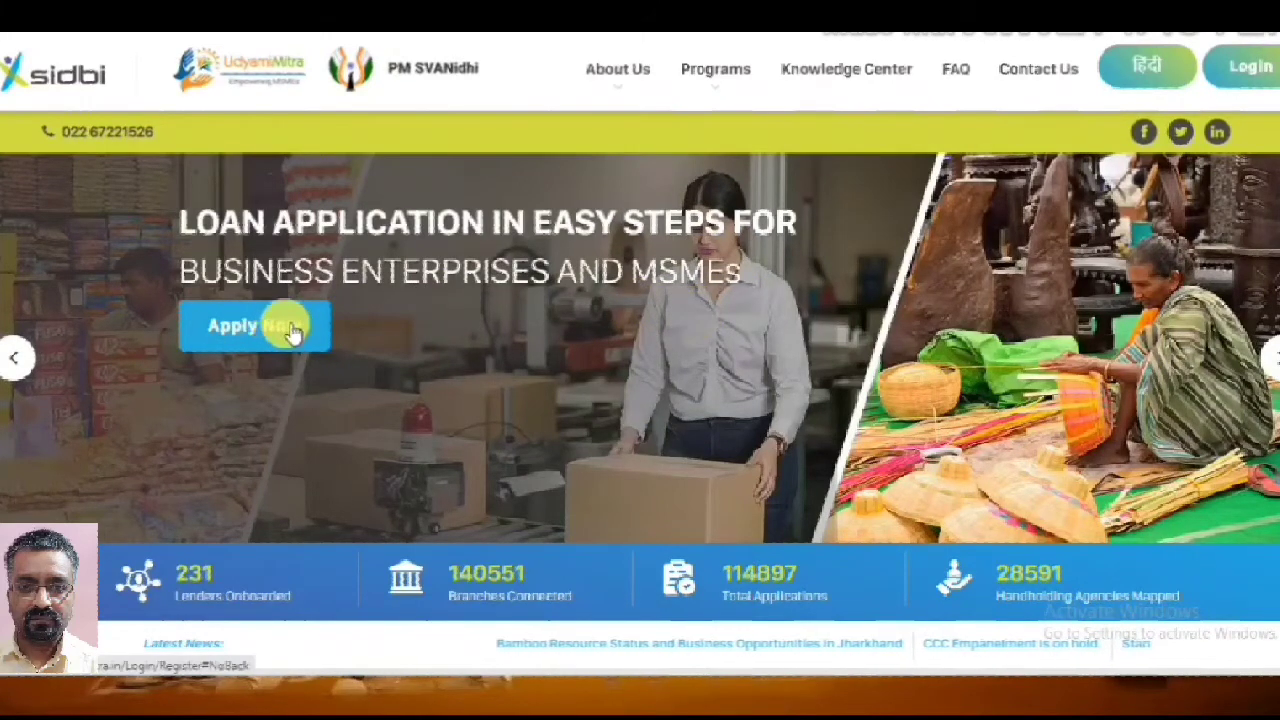
Start a new loan application registration from the SIDBI home page banner
scroll(517, 443, down, 5)
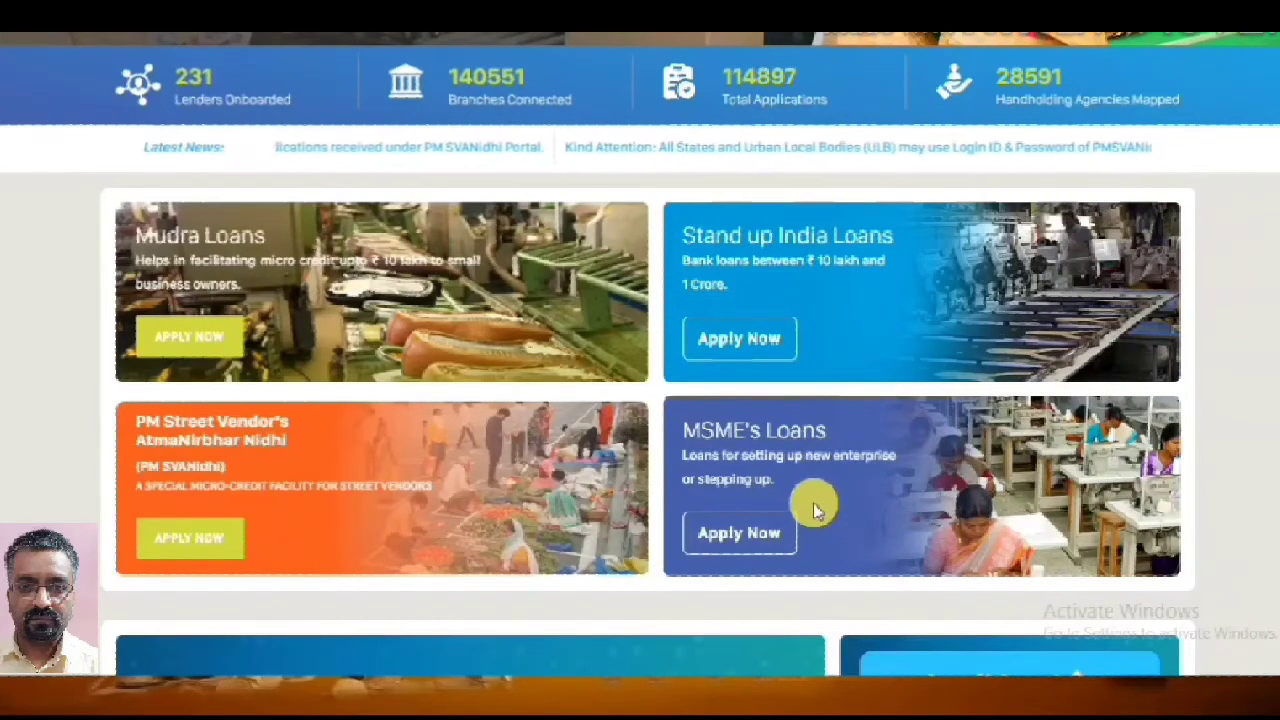
scroll(814, 508, up, 3)
scroll(700, 490, up, 2)
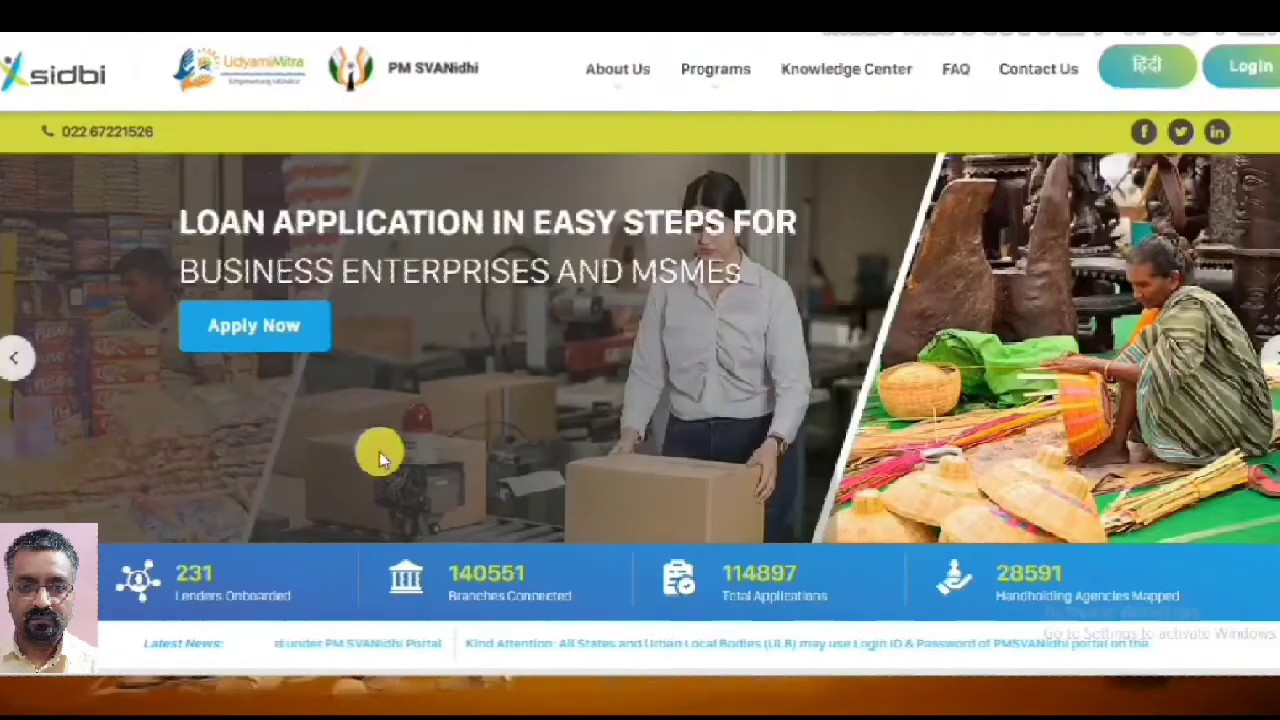
click(286, 330)
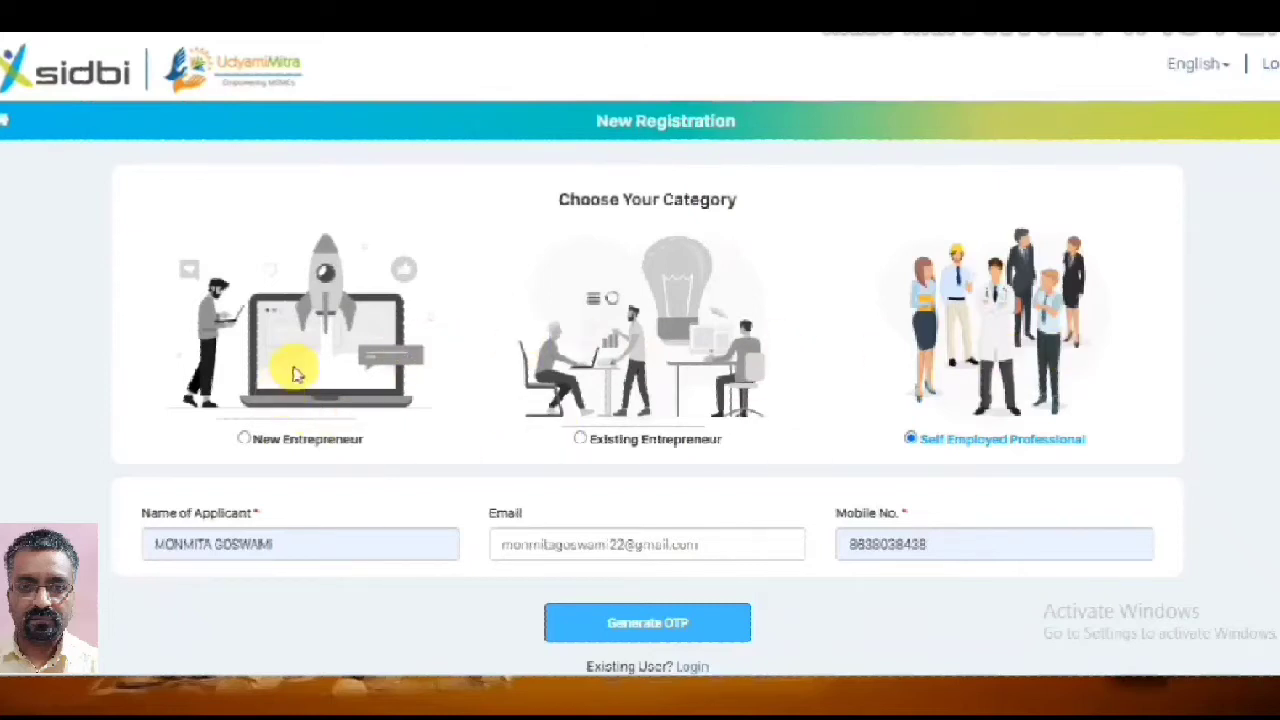
Register as a New Entrepreneur and generate an OTP for the entered mobile number
click(248, 438)
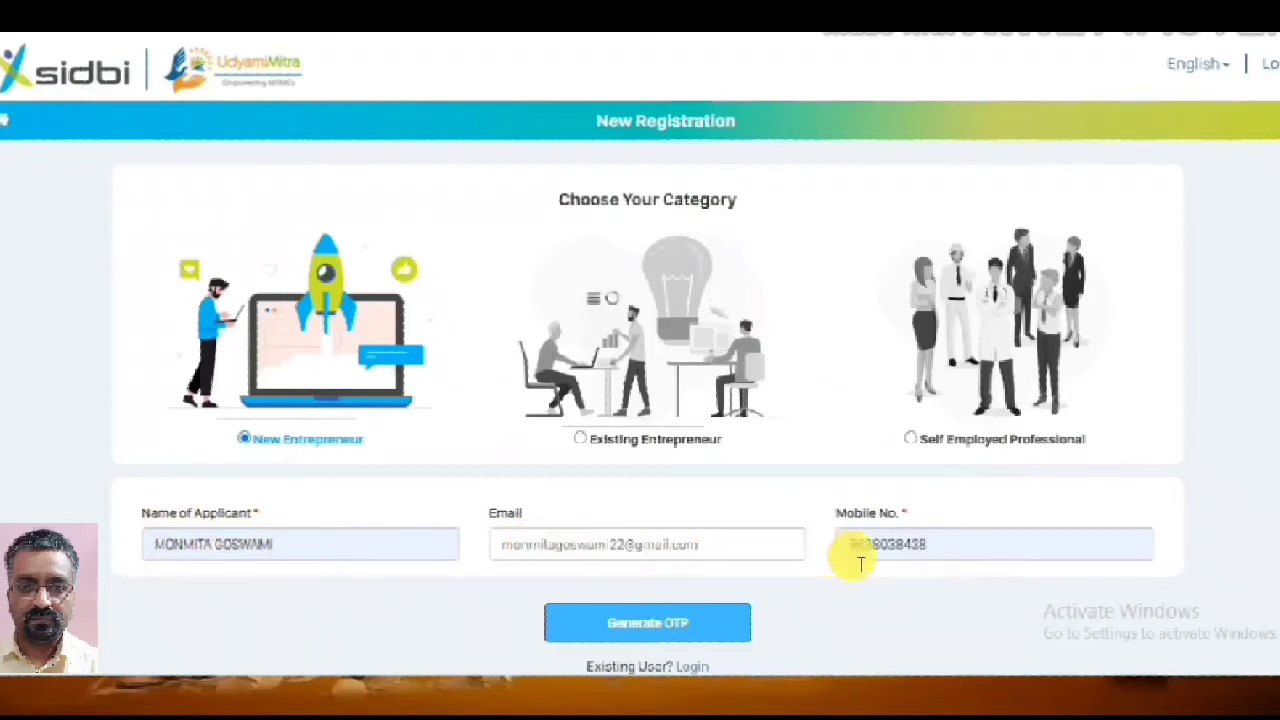
click(657, 630)
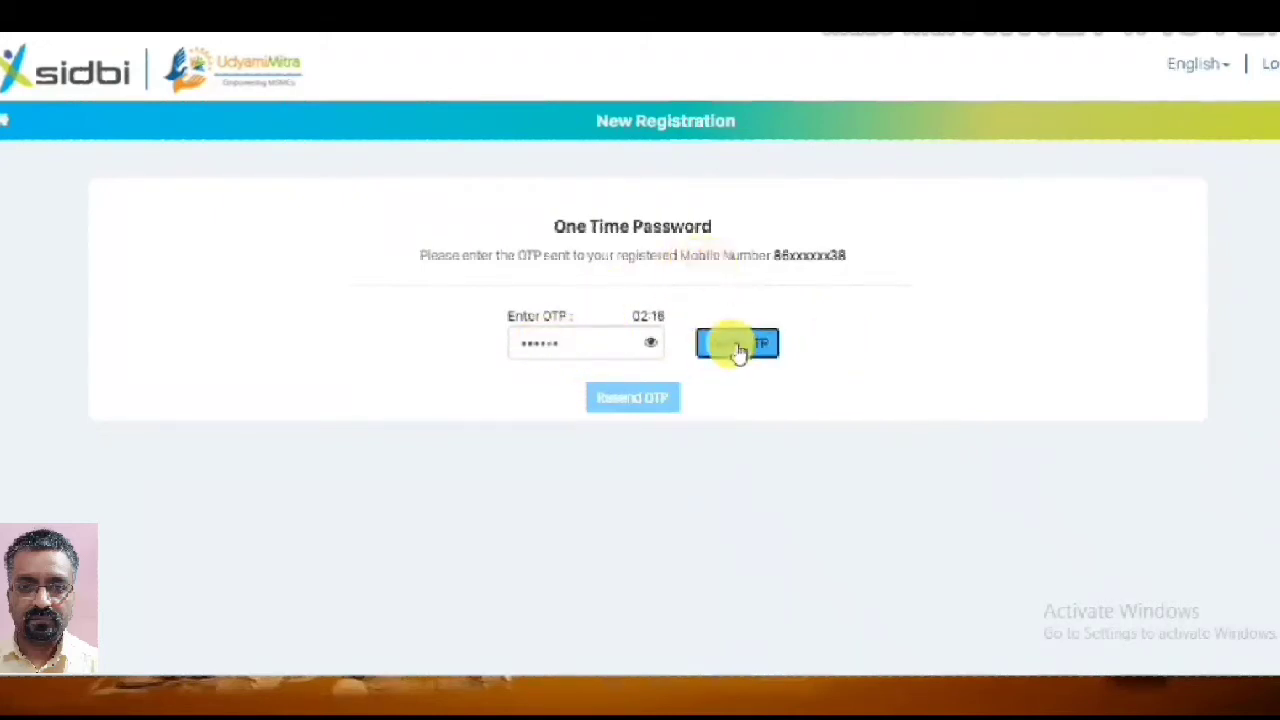
Verify the received OTP and decline the browser's offer to save the password
click(738, 346)
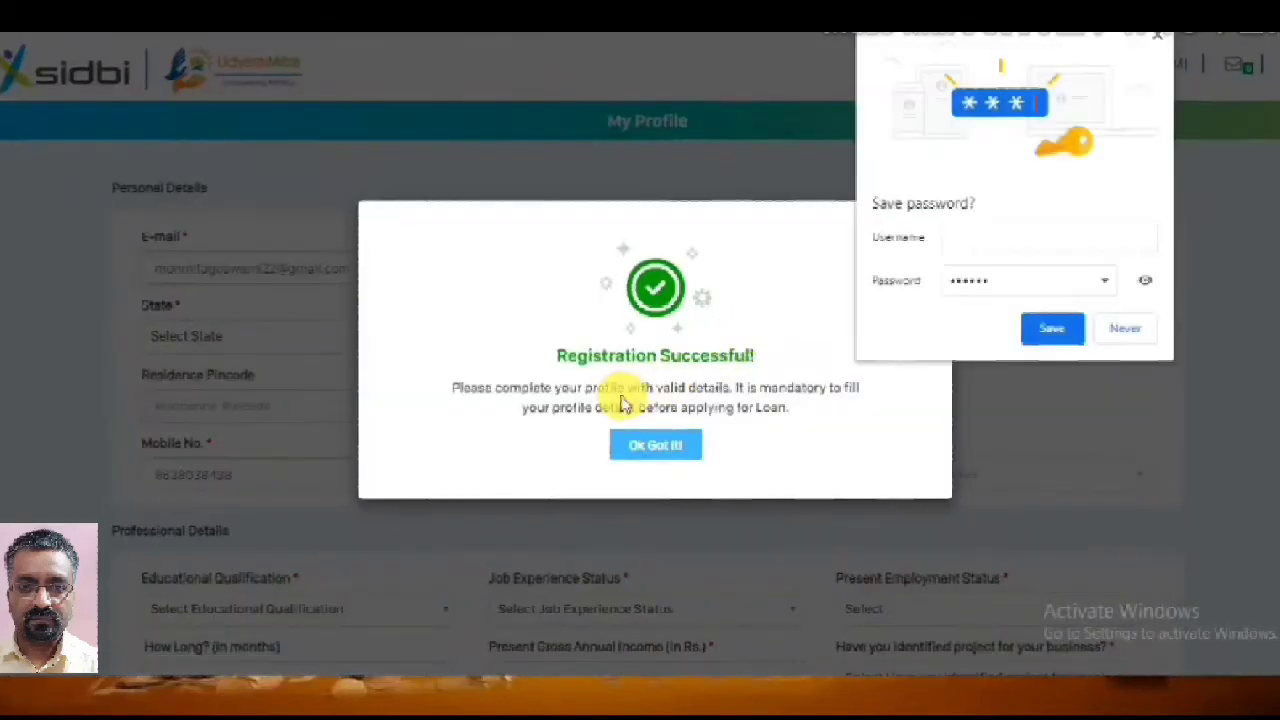
click(1128, 326)
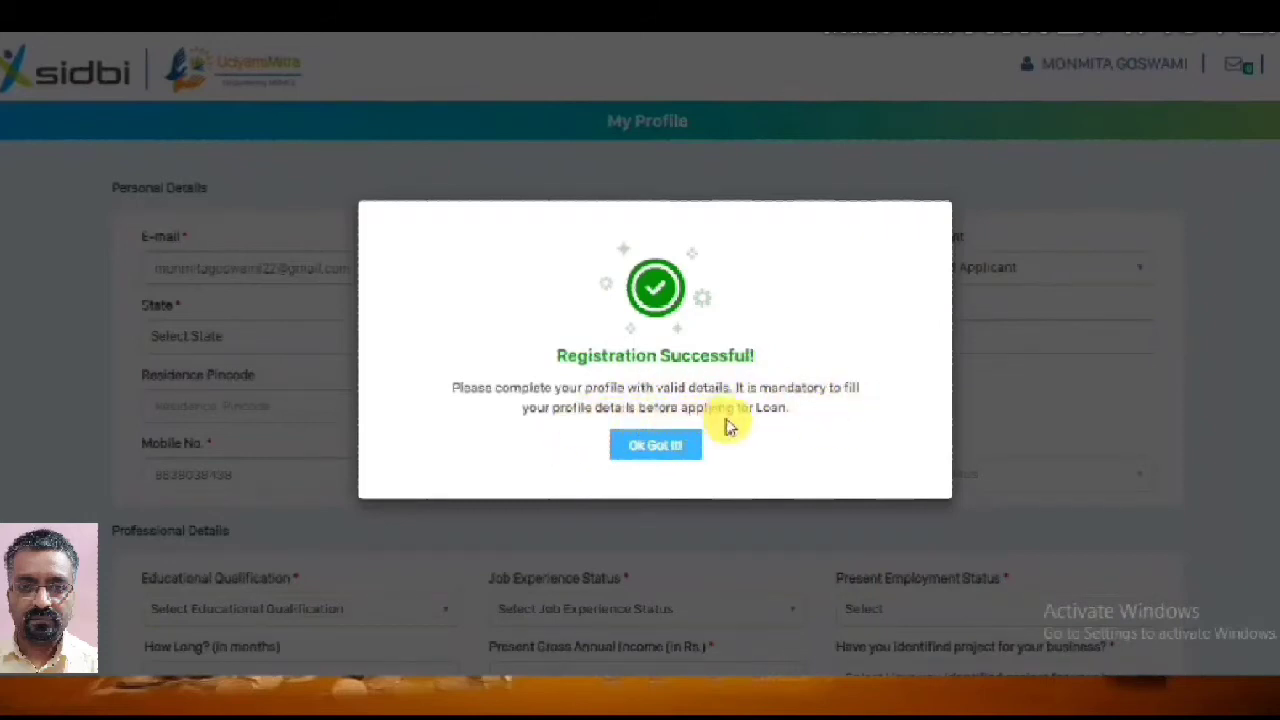
Dismiss the registration success notice and set Residence Type to Owned in Personal Details
click(656, 446)
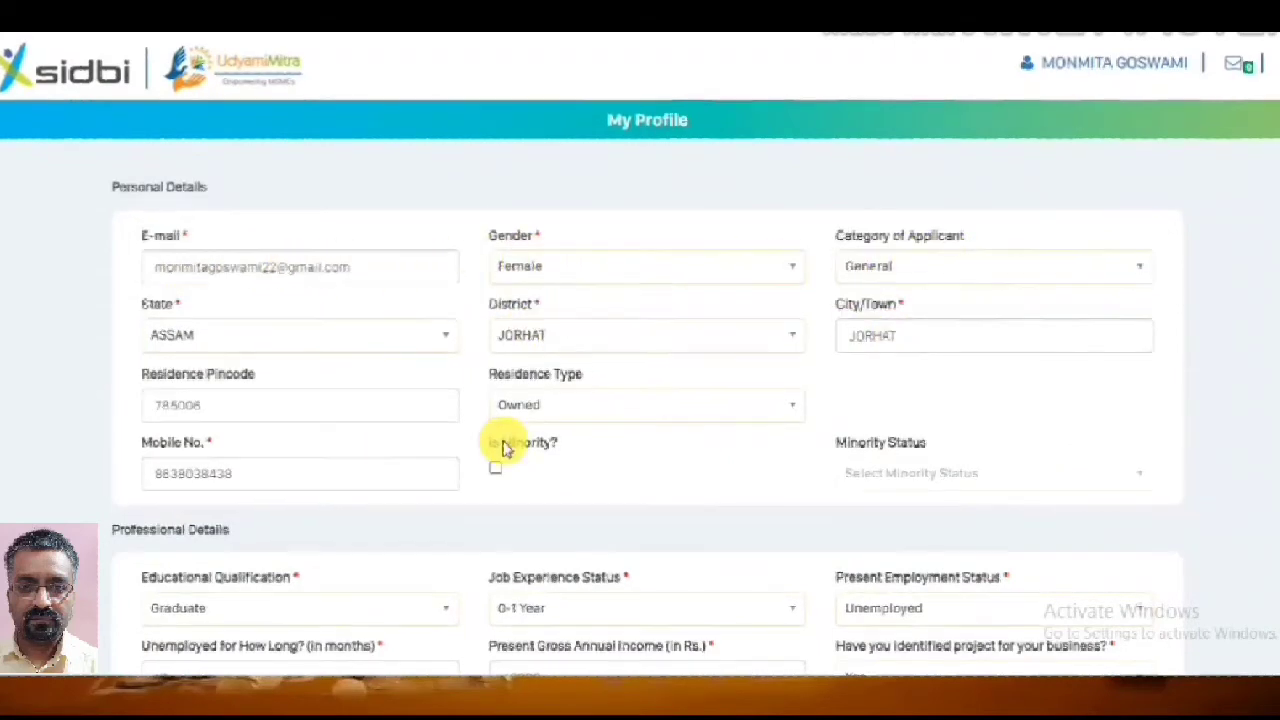
scroll(507, 444, down, 1)
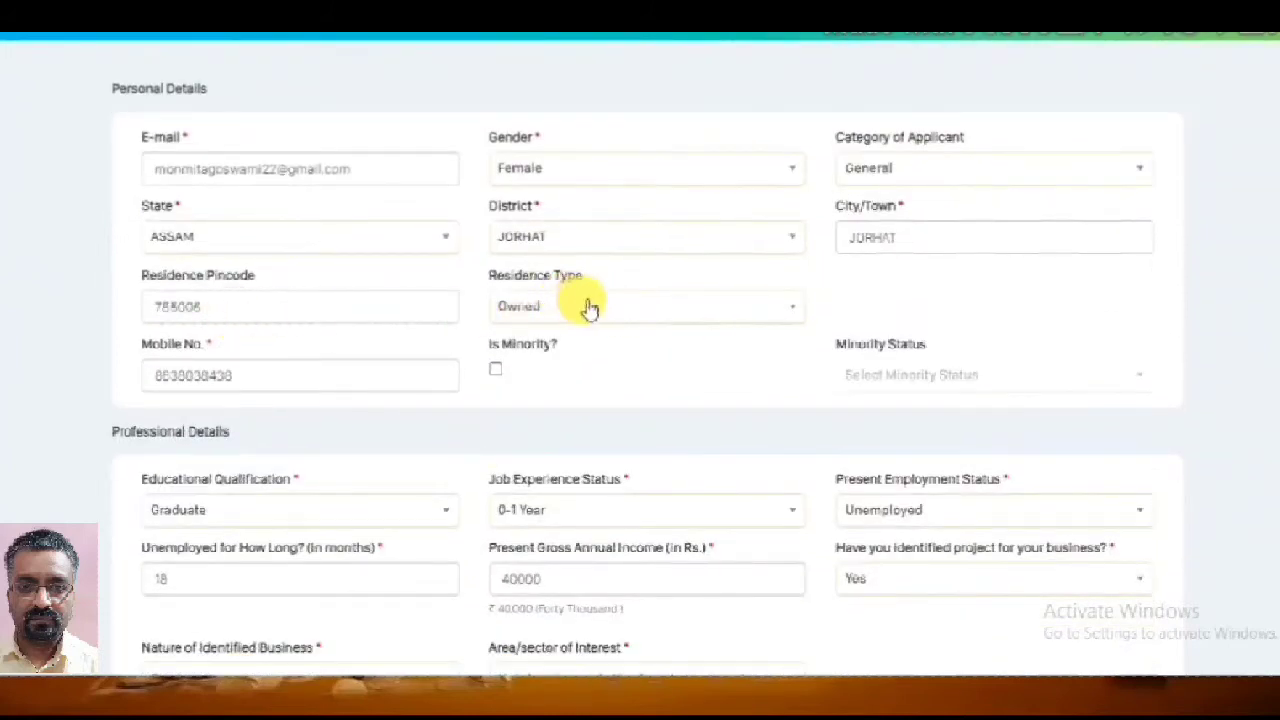
click(620, 306)
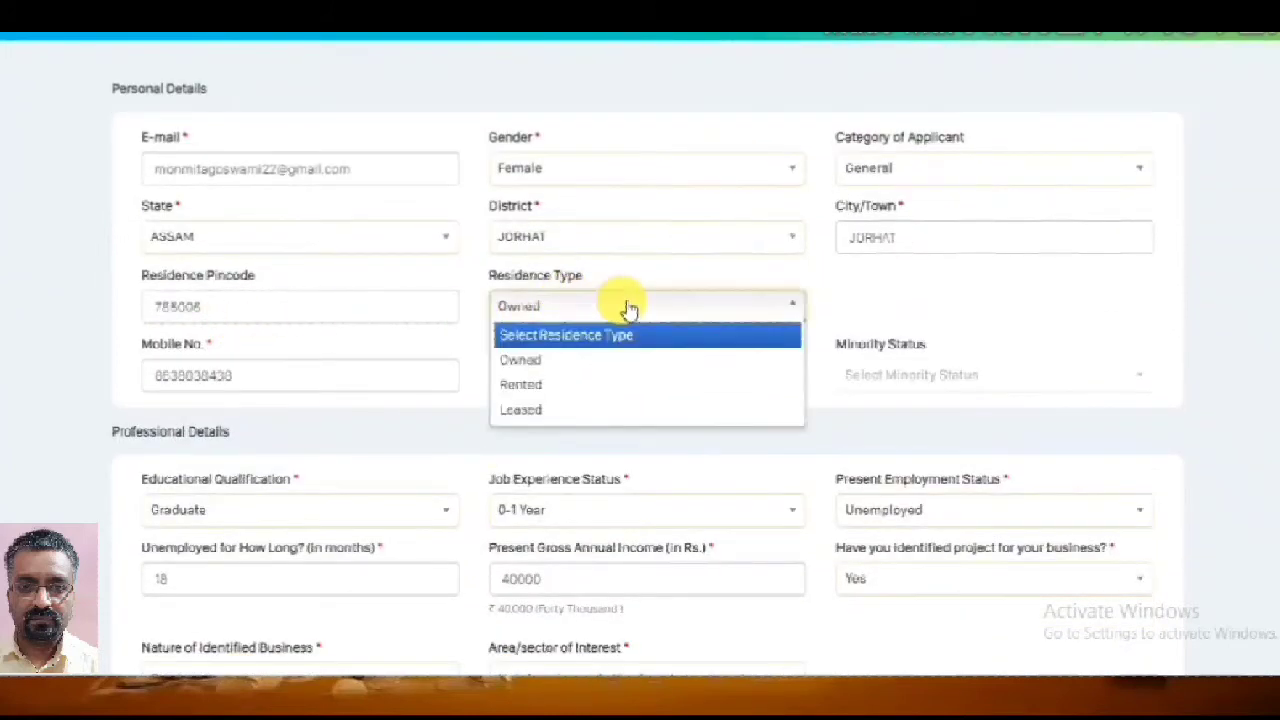
click(557, 362)
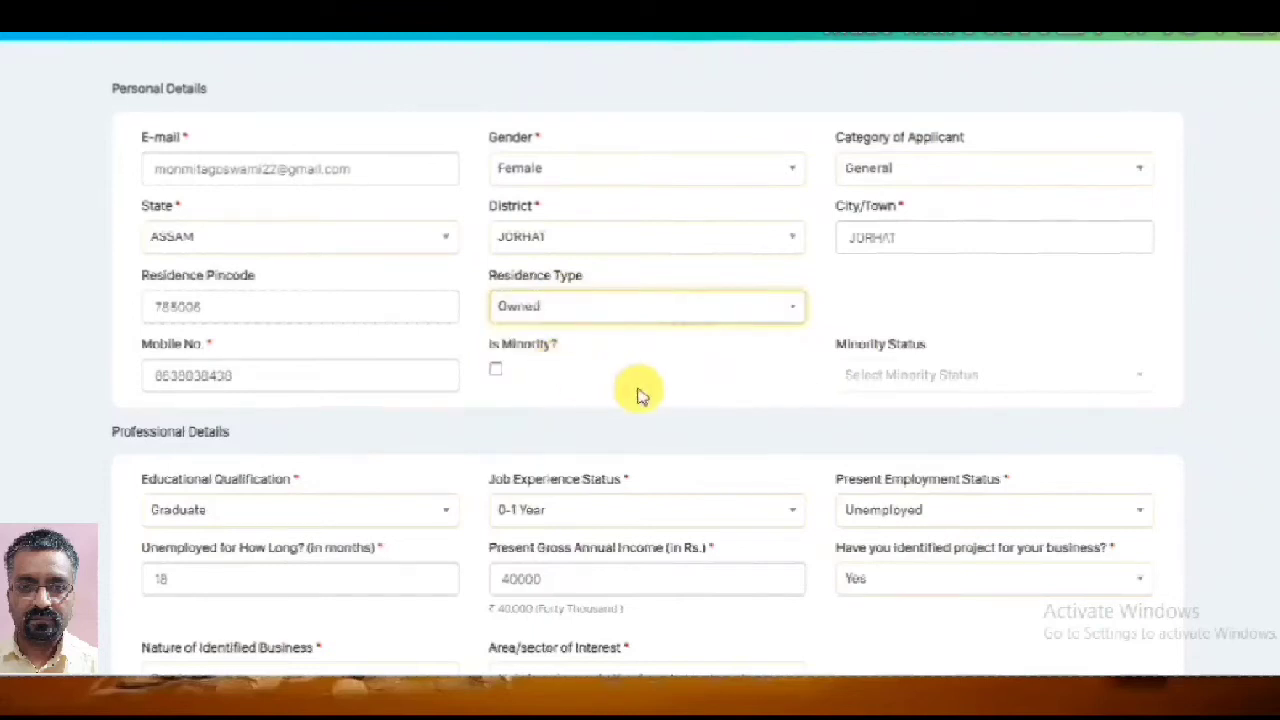
scroll(630, 385, down, 1)
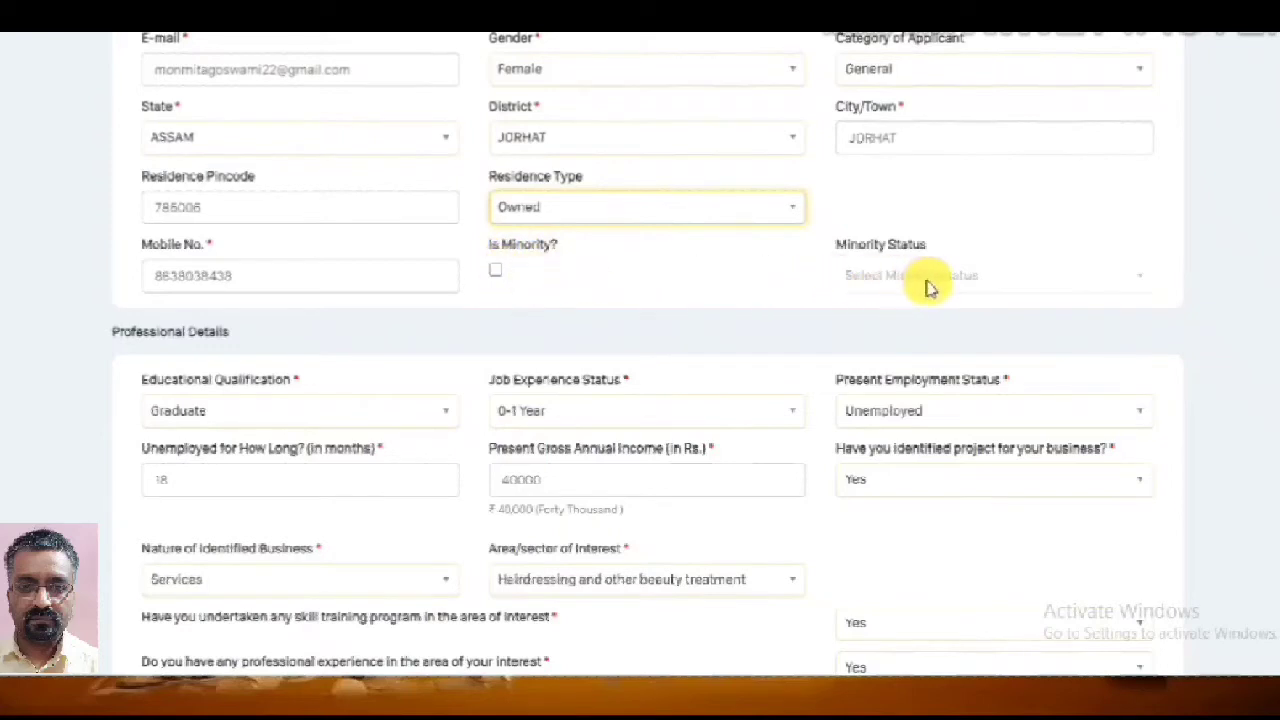
Choose Graduate qualification, 0-1 Year job experience and Unemployed present employment status
scroll(590, 400, down, 2)
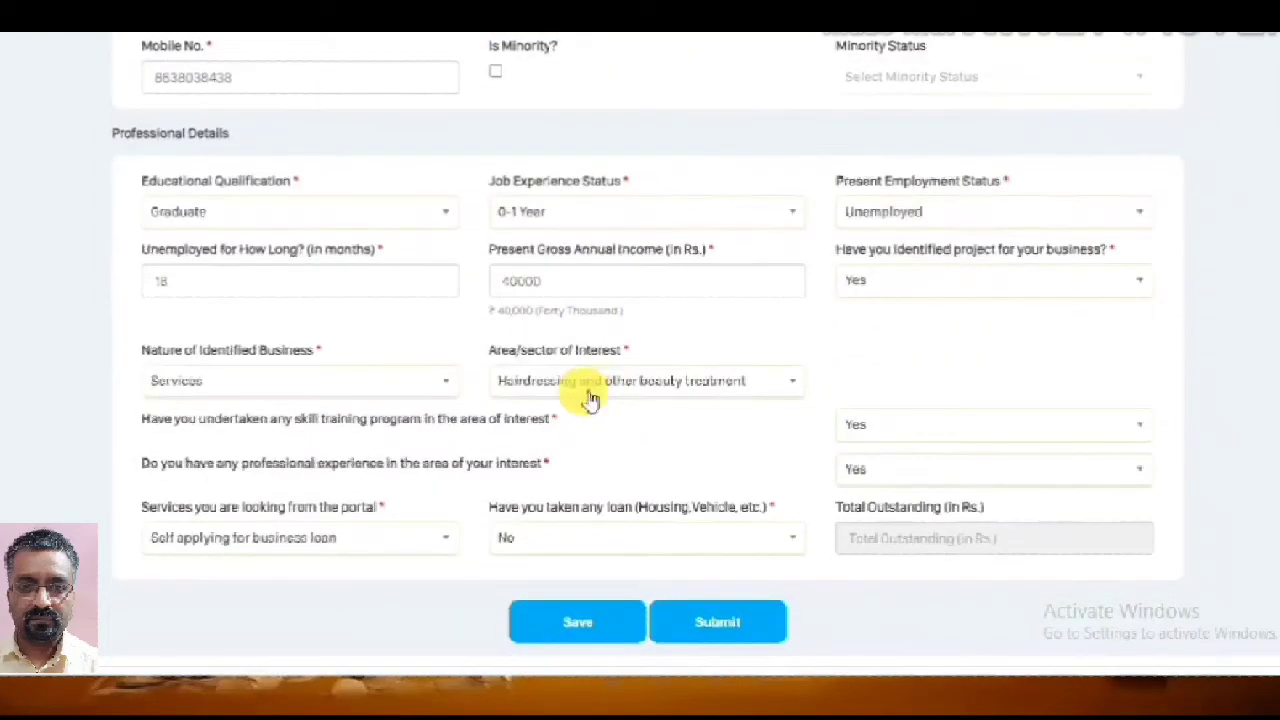
click(445, 226)
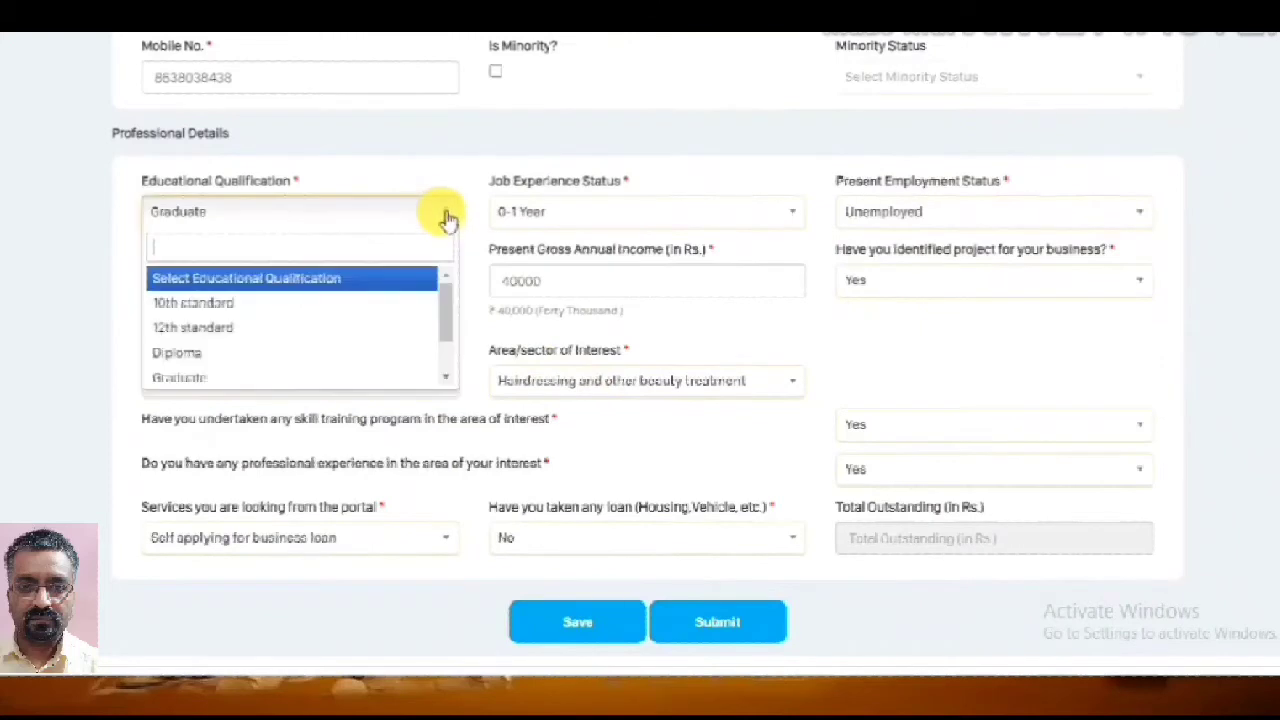
click(303, 373)
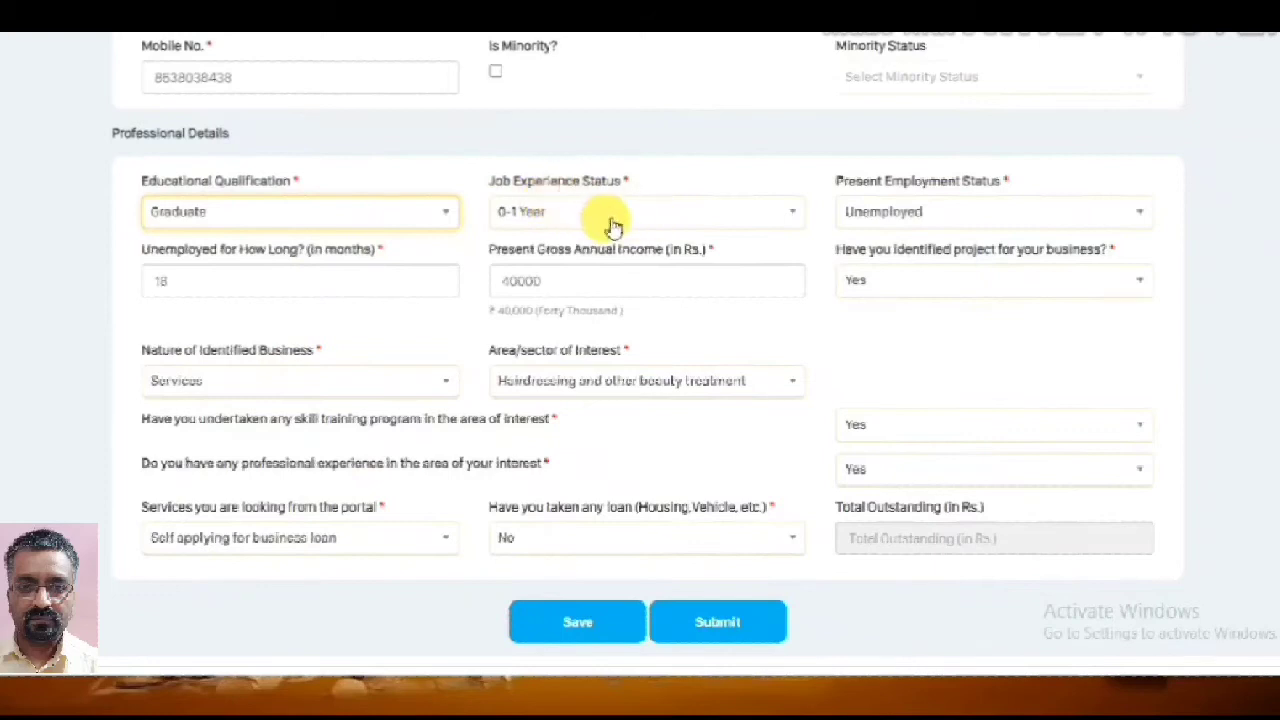
click(772, 212)
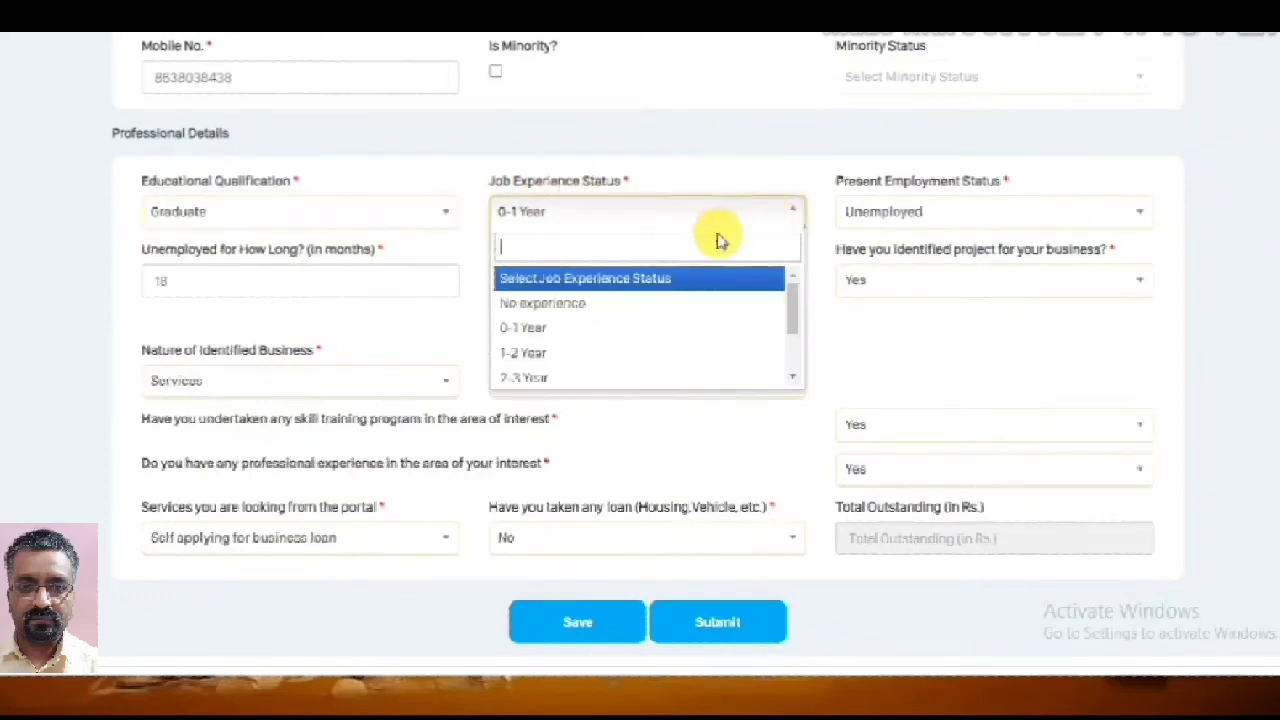
click(577, 329)
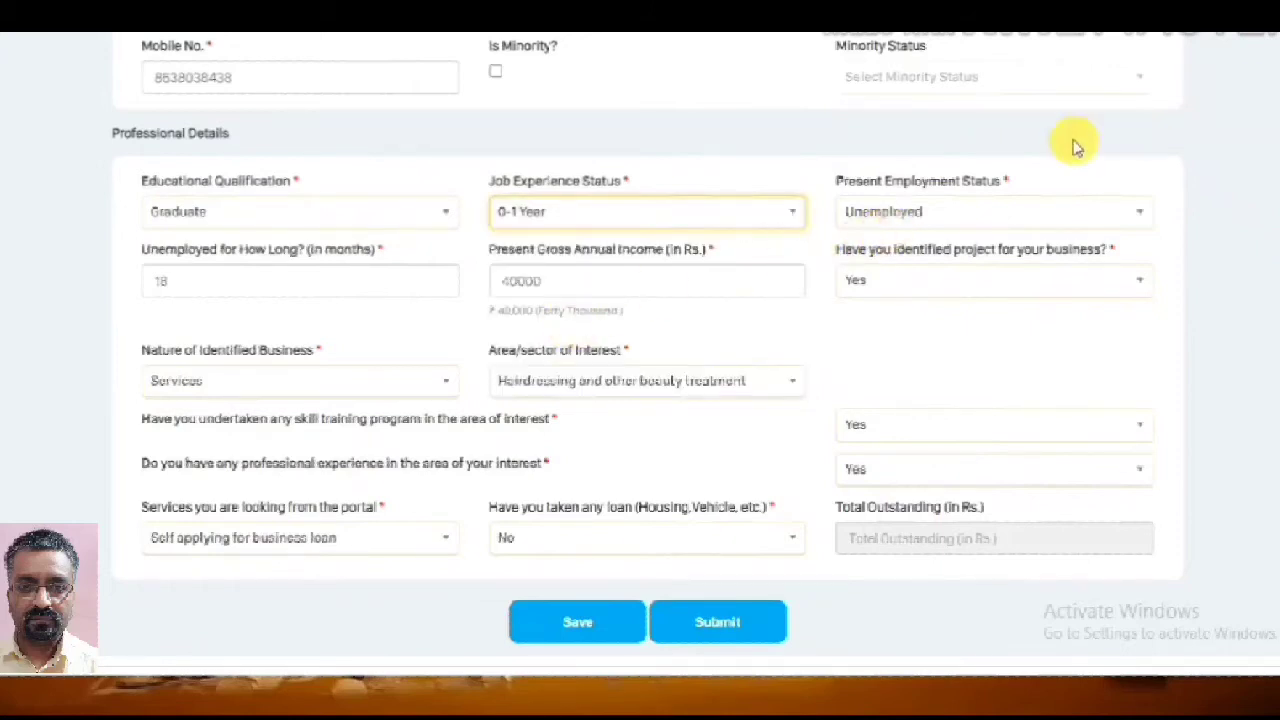
click(1029, 218)
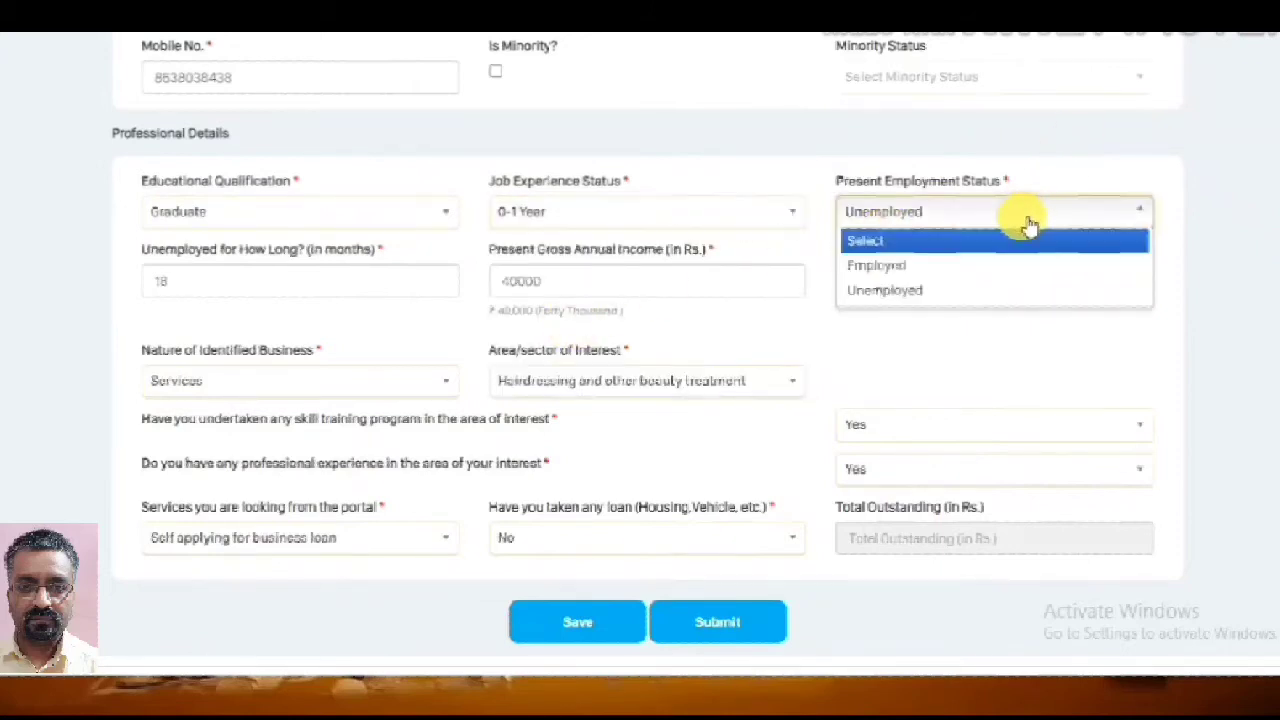
click(929, 290)
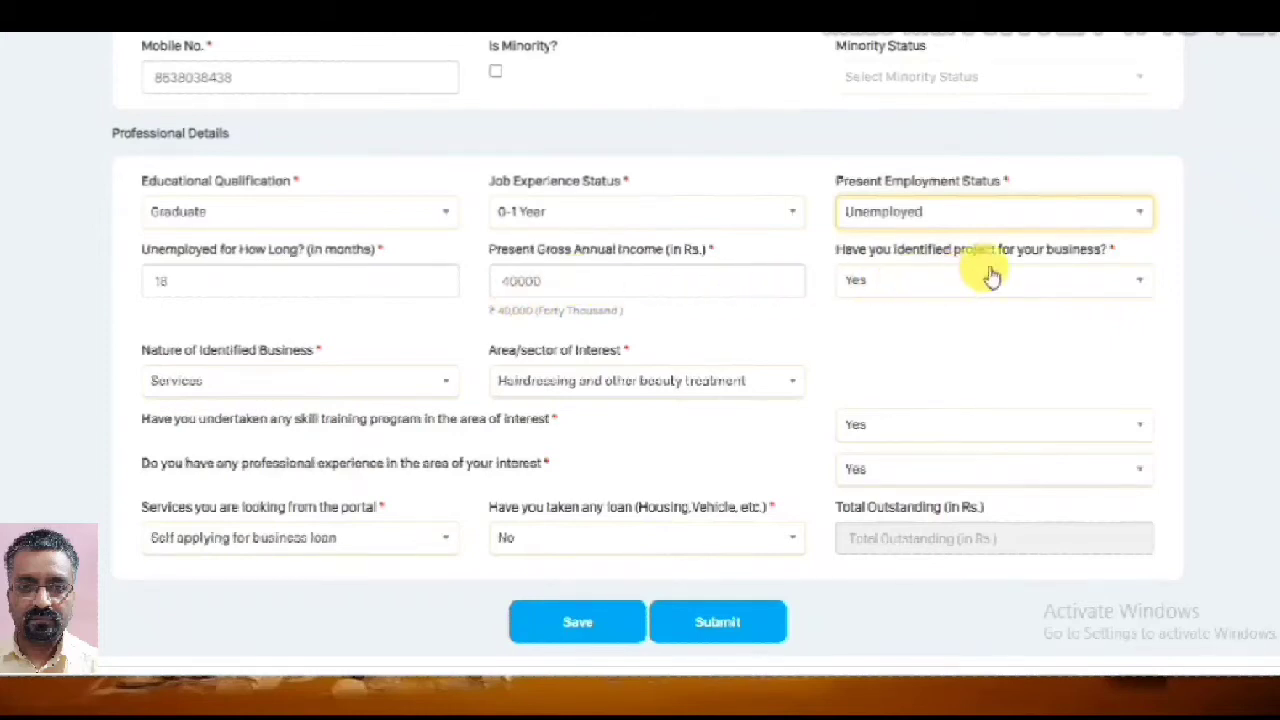
Answer Yes to having an identified project and set nature of business to Services
click(1150, 288)
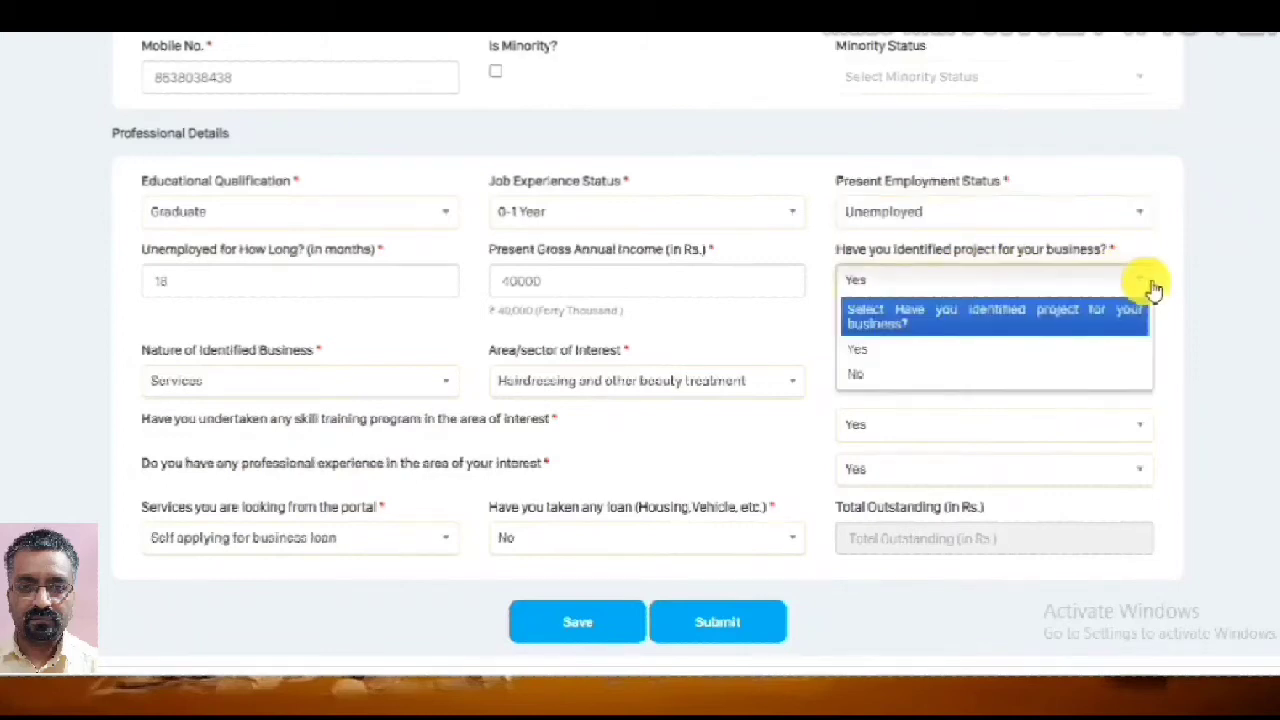
click(862, 352)
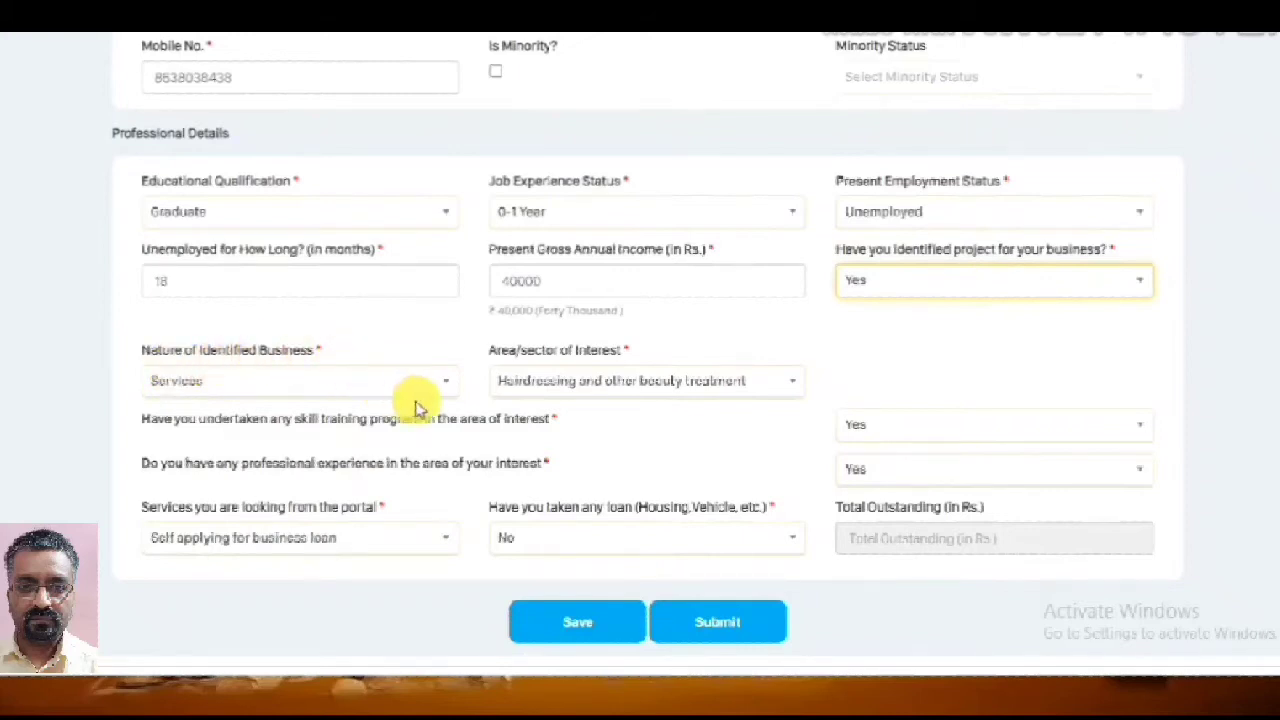
click(452, 386)
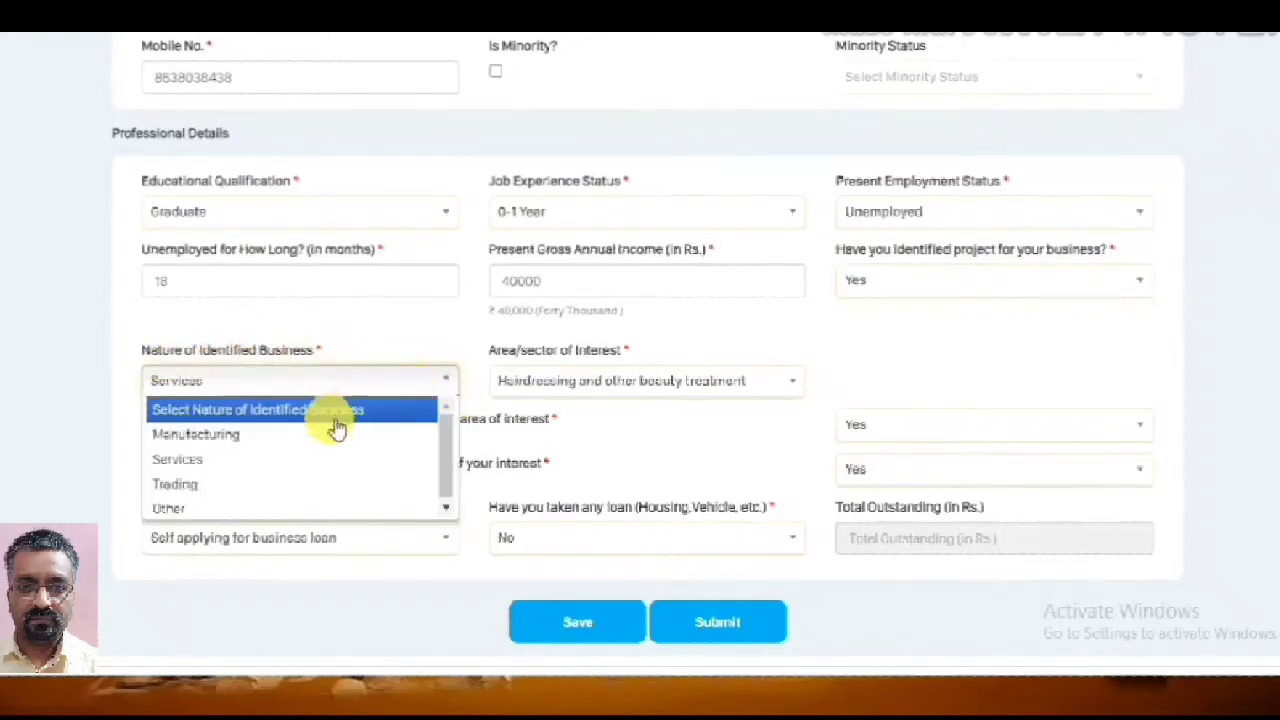
click(278, 468)
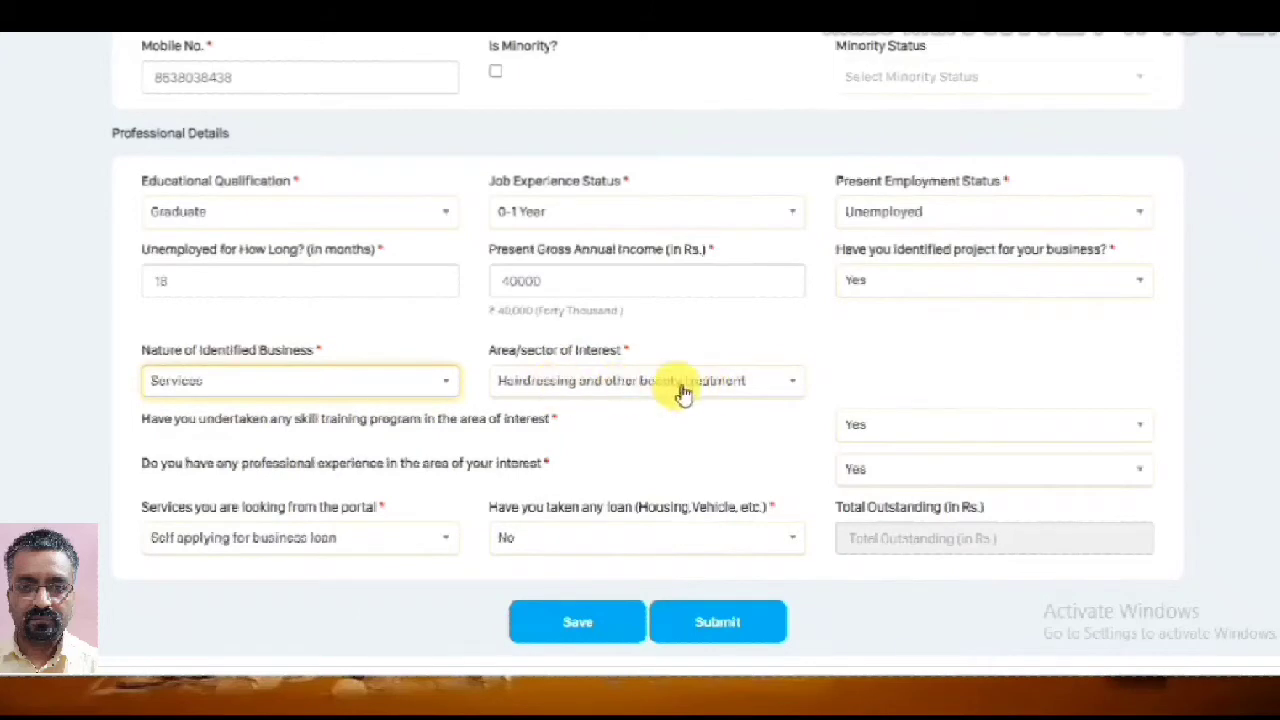
Keep Hairdressing and other beauty treatment as the sector and answer Yes to skill training
click(788, 390)
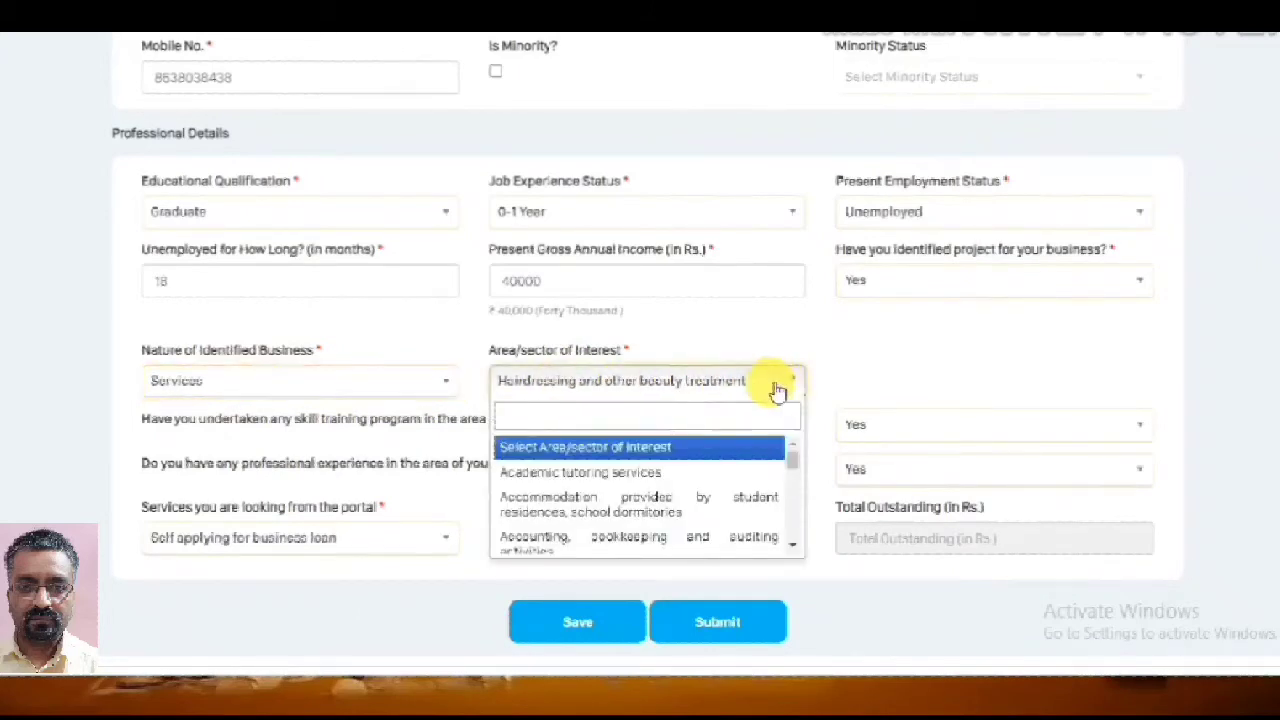
click(738, 383)
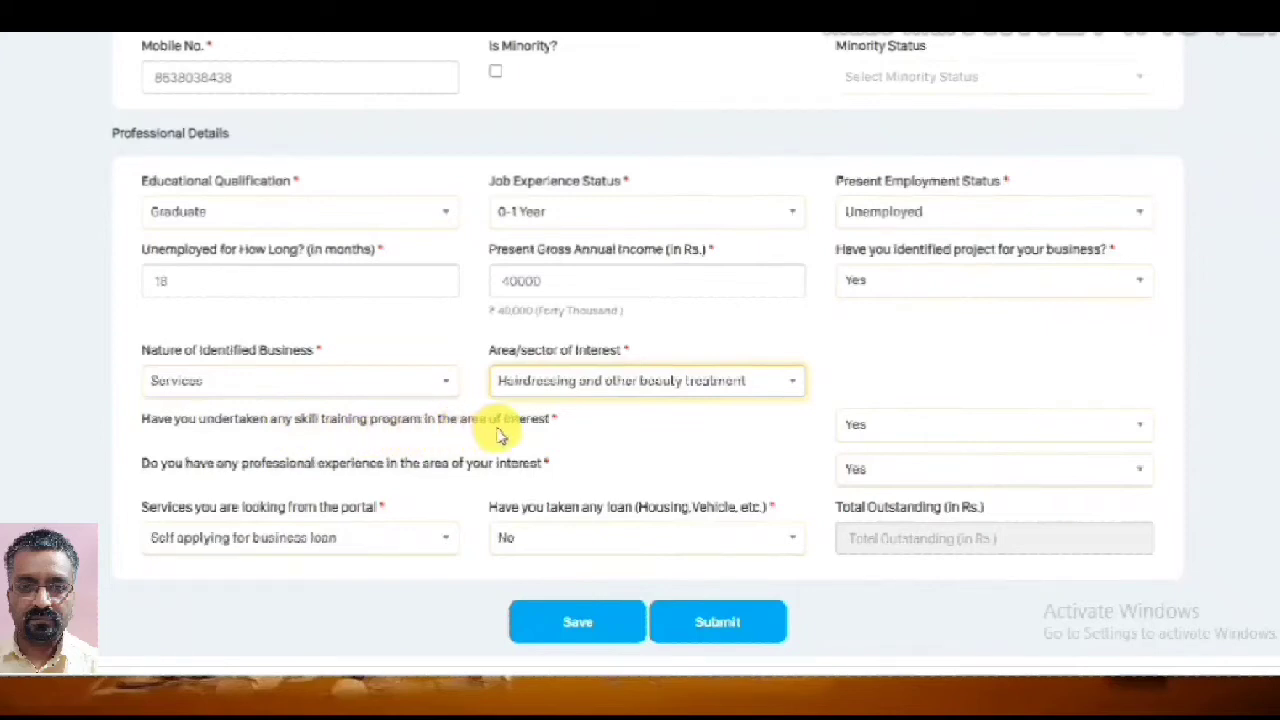
click(1137, 437)
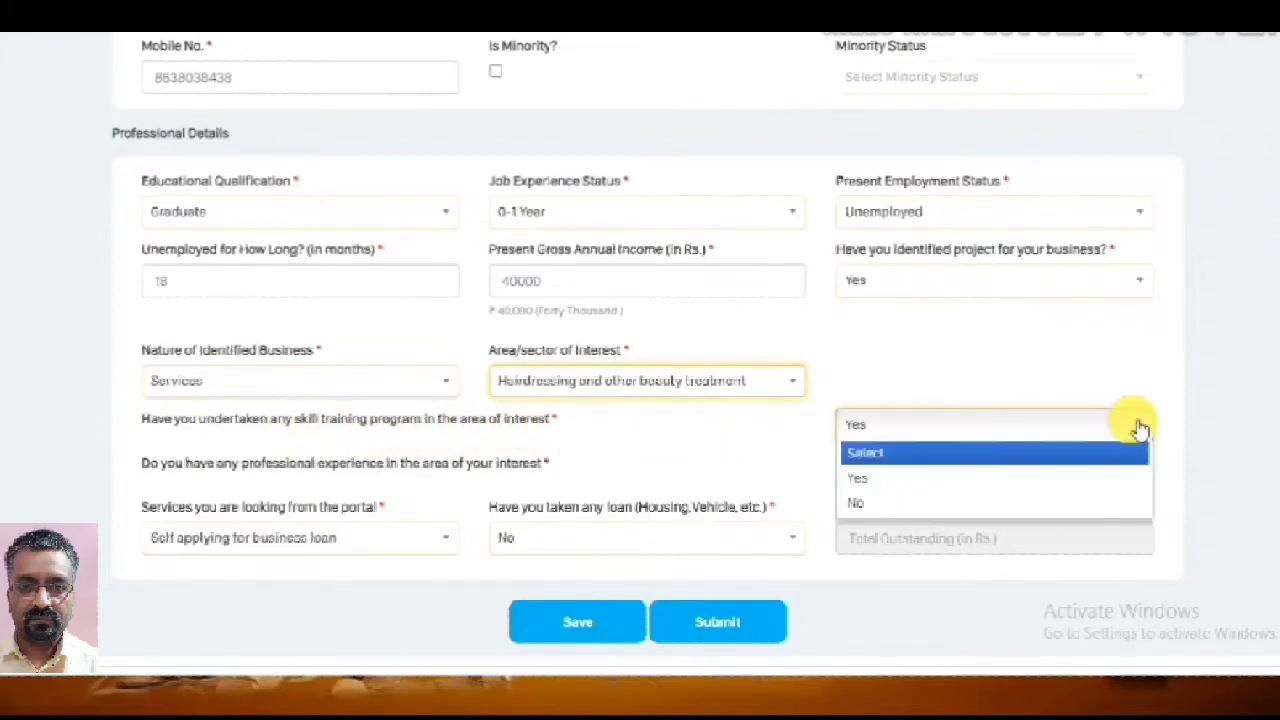
click(1058, 478)
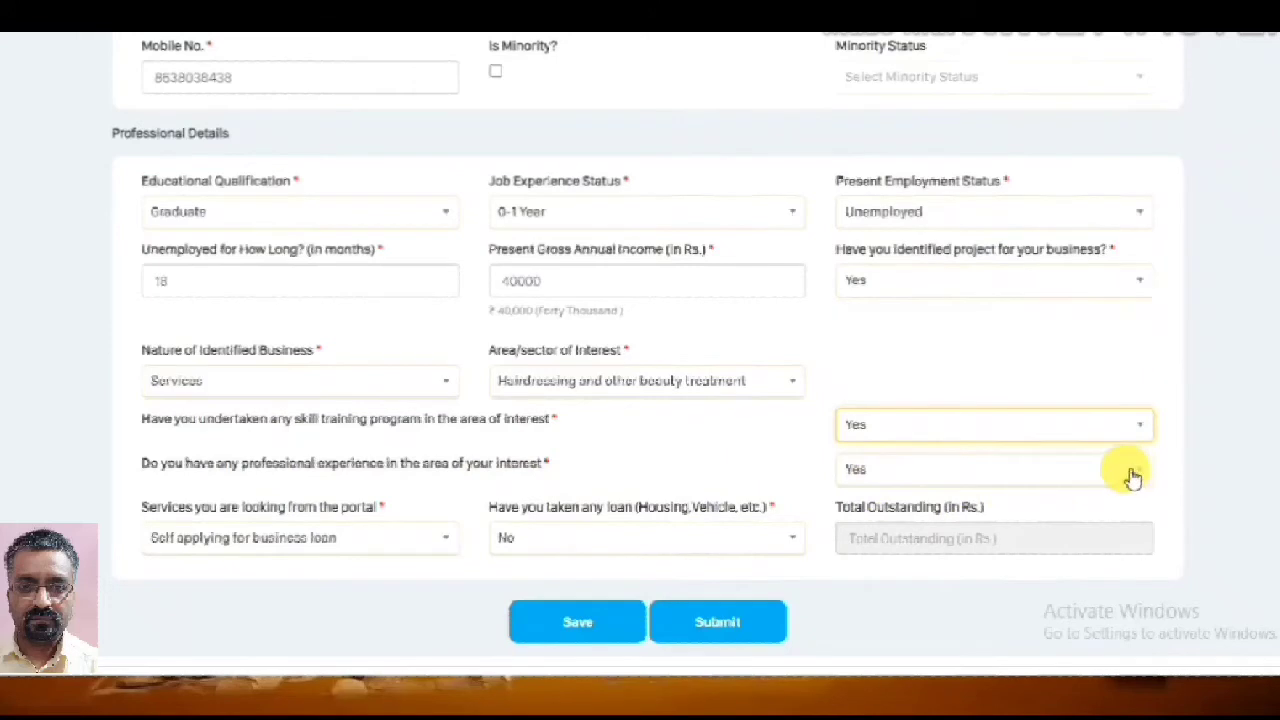
scroll(215, 468, down, 1)
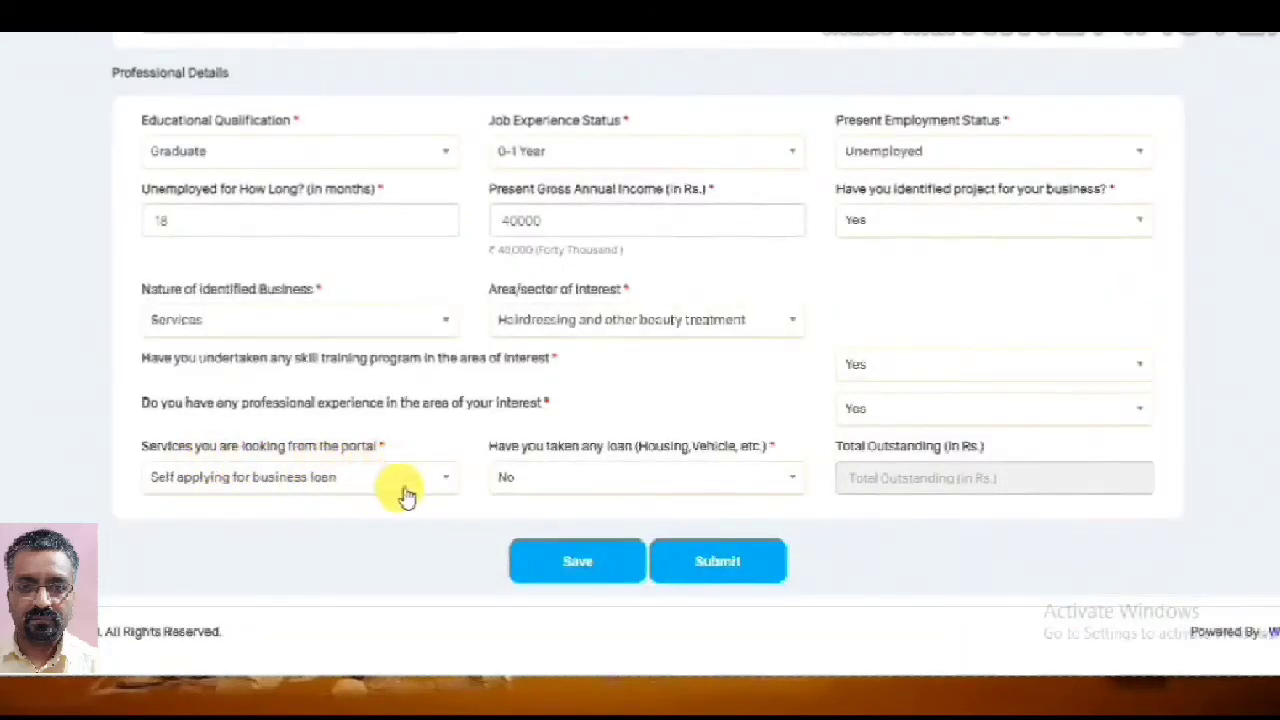
click(447, 481)
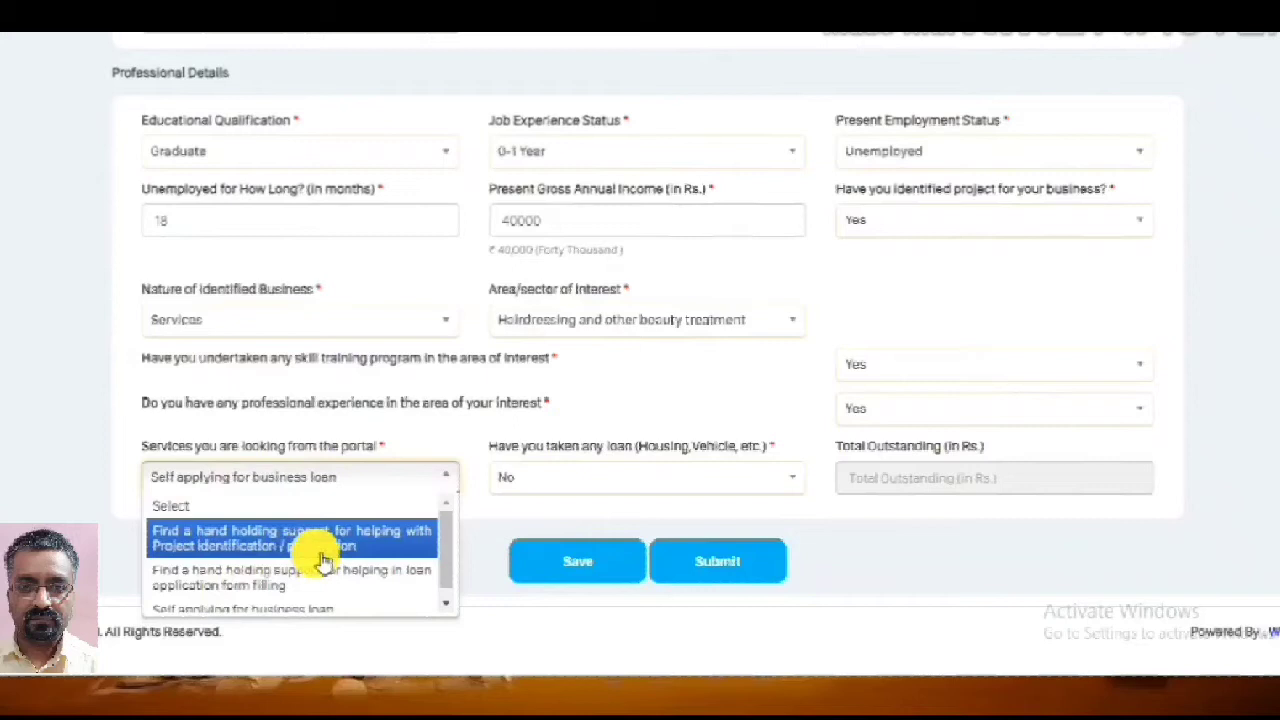
scroll(322, 562, down, 1)
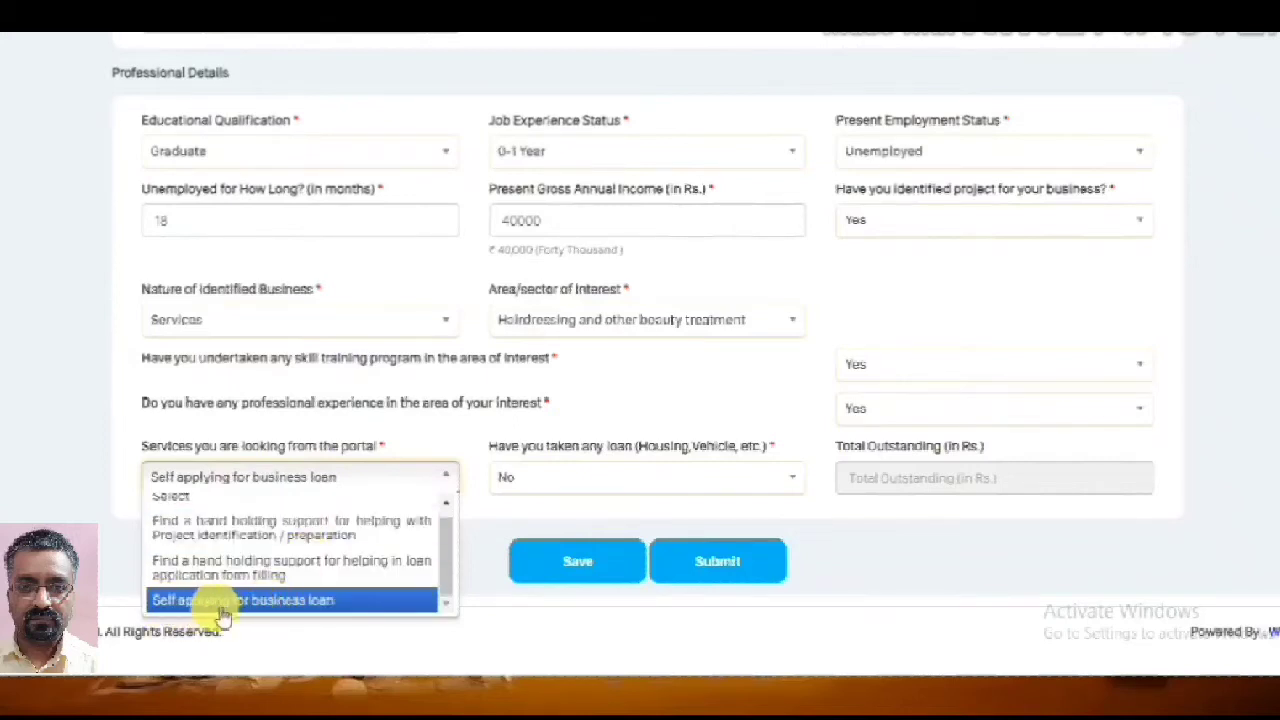
click(287, 601)
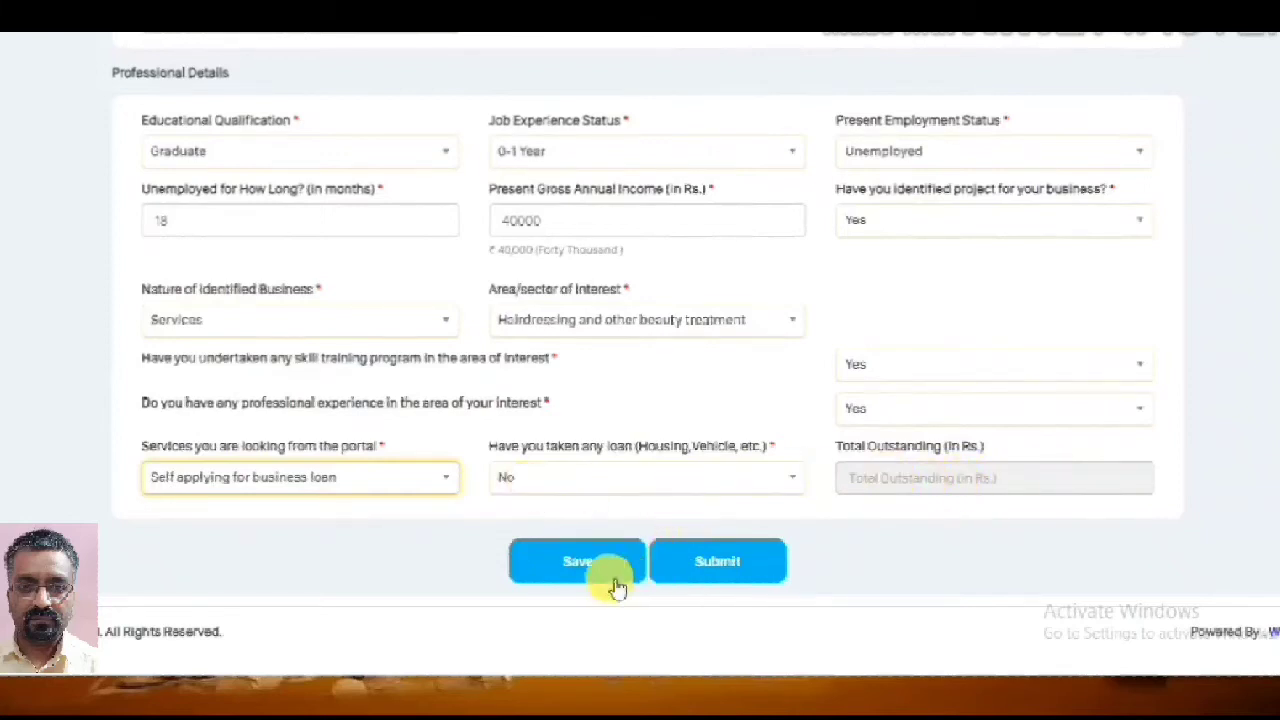
Save the professional details, then submit the completed profile
click(575, 563)
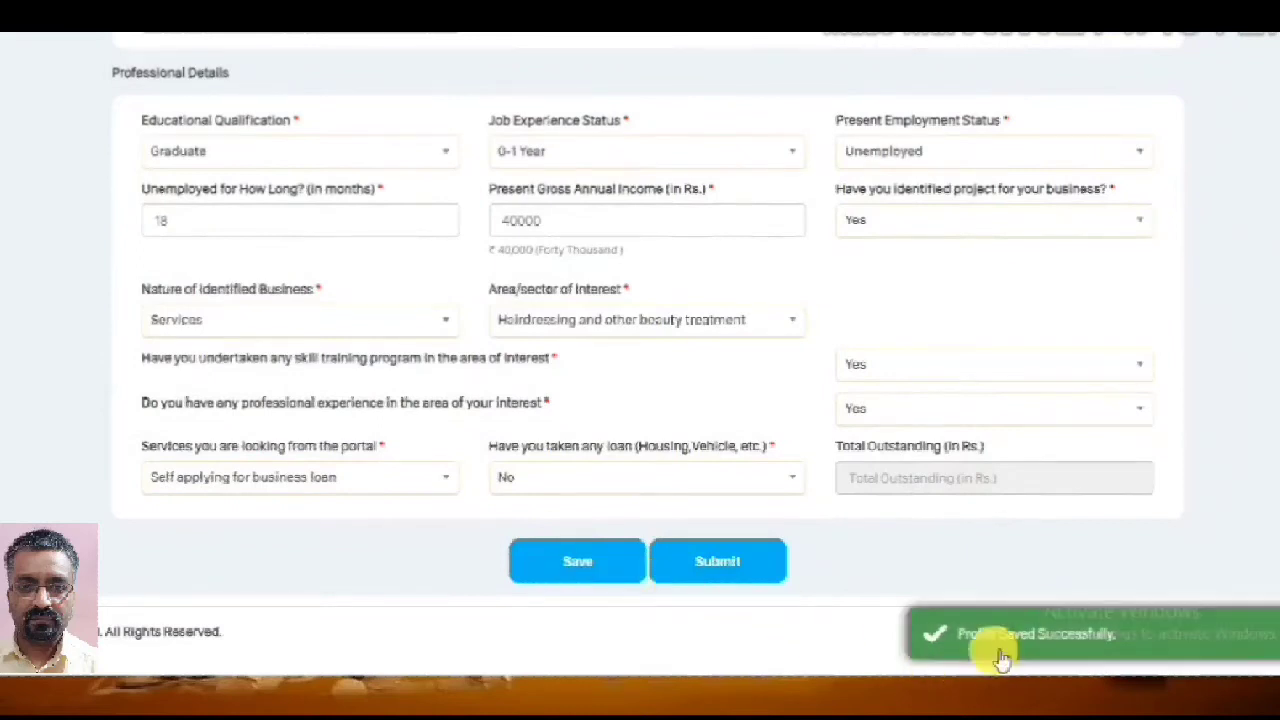
click(726, 566)
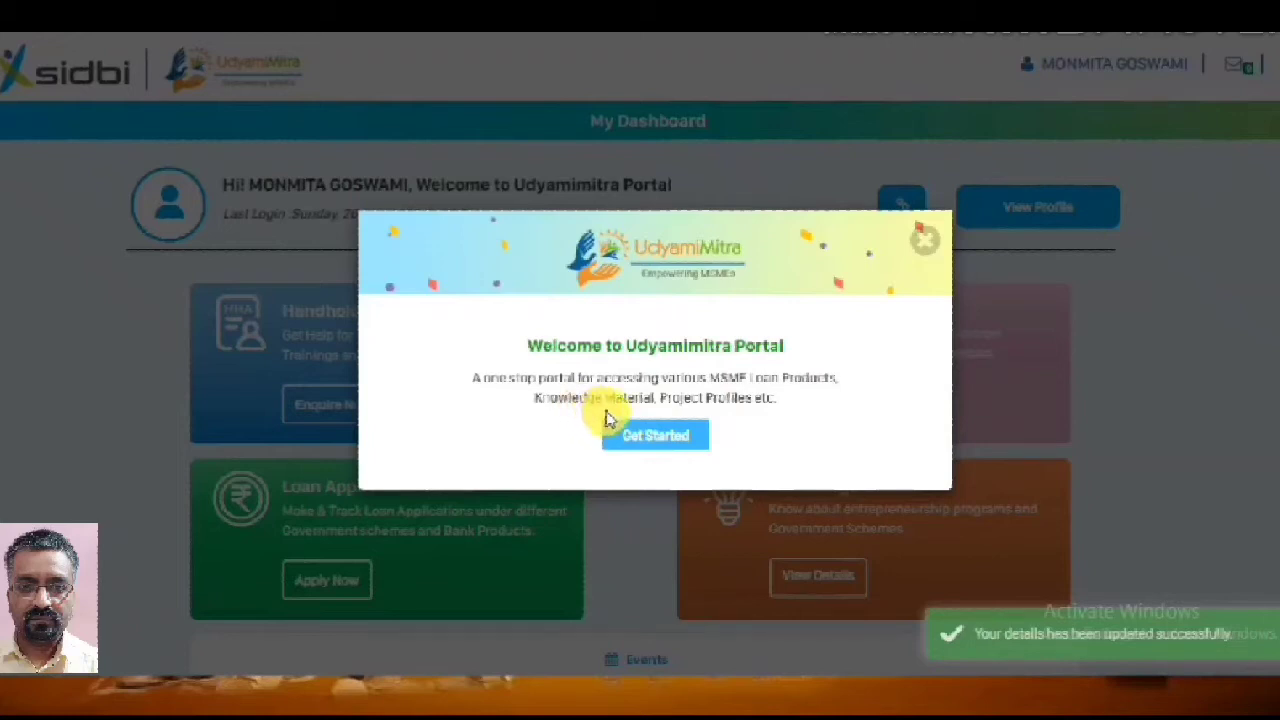
Close the welcome popup and go to the Loan Application Center from the dashboard
click(653, 436)
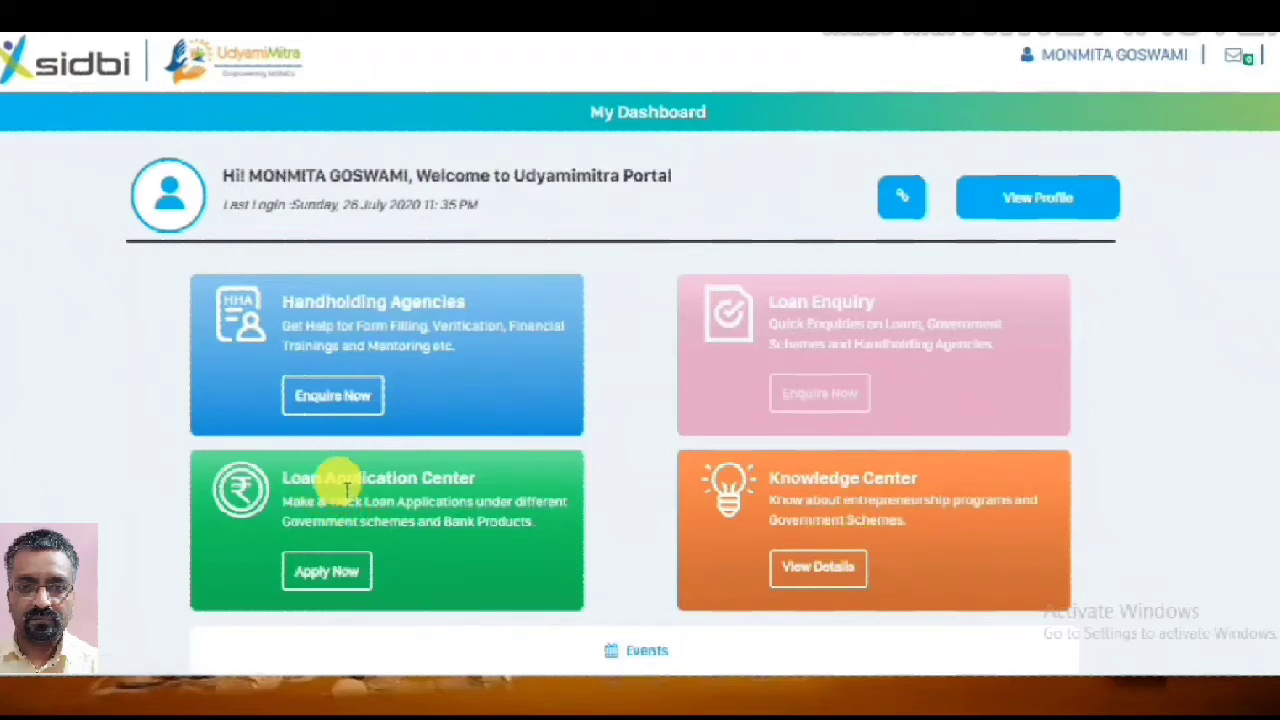
click(333, 578)
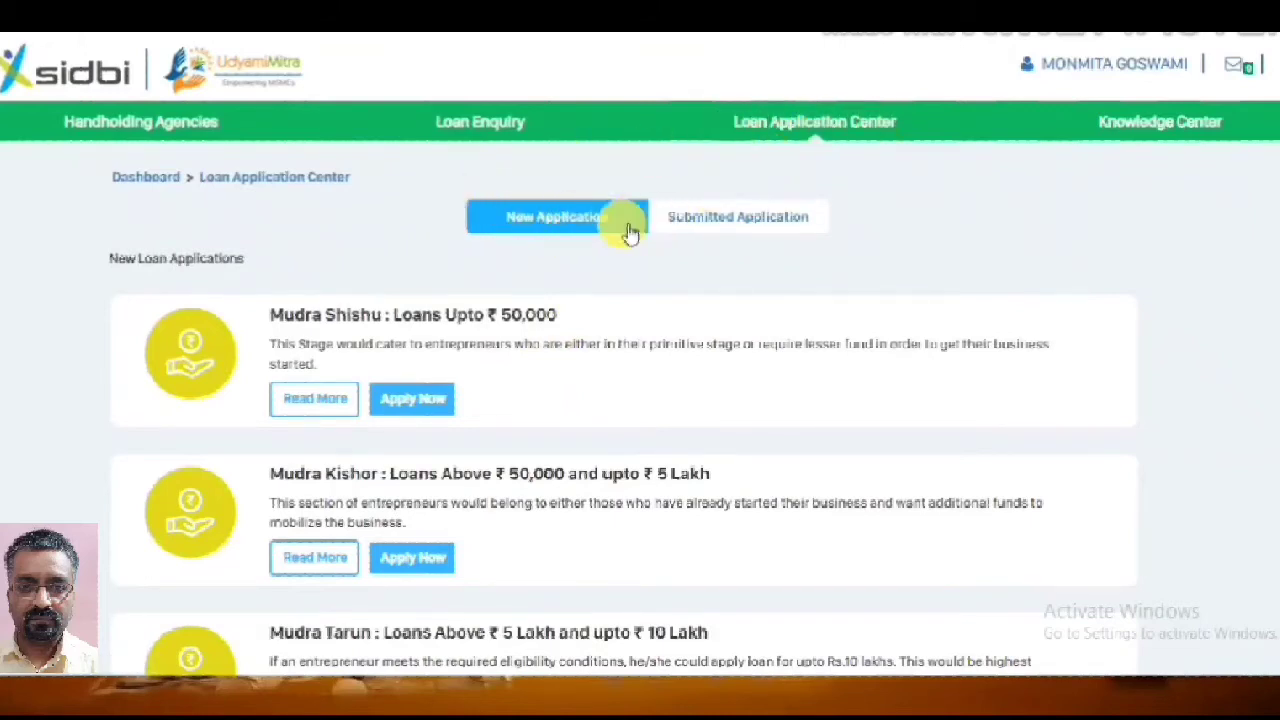
Browse the New Application loan schemes and start a Mudra Shishu application
scroll(483, 397, down, 1)
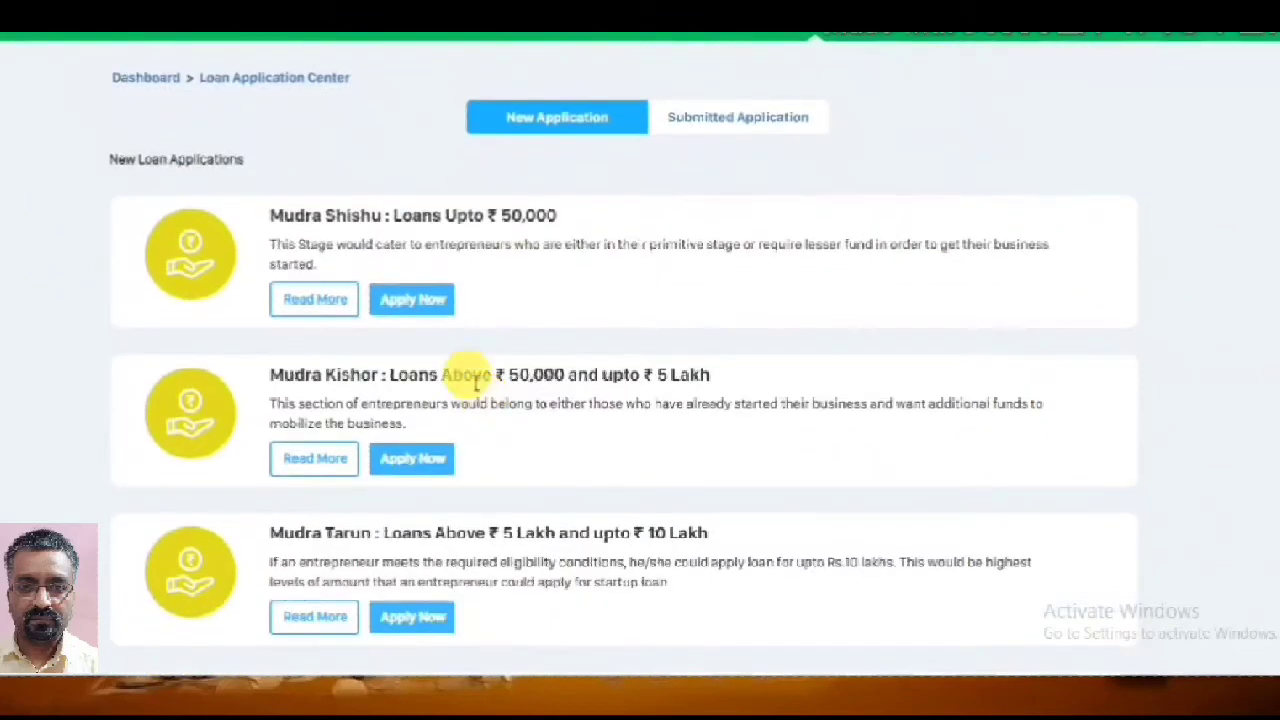
scroll(563, 370, down, 1)
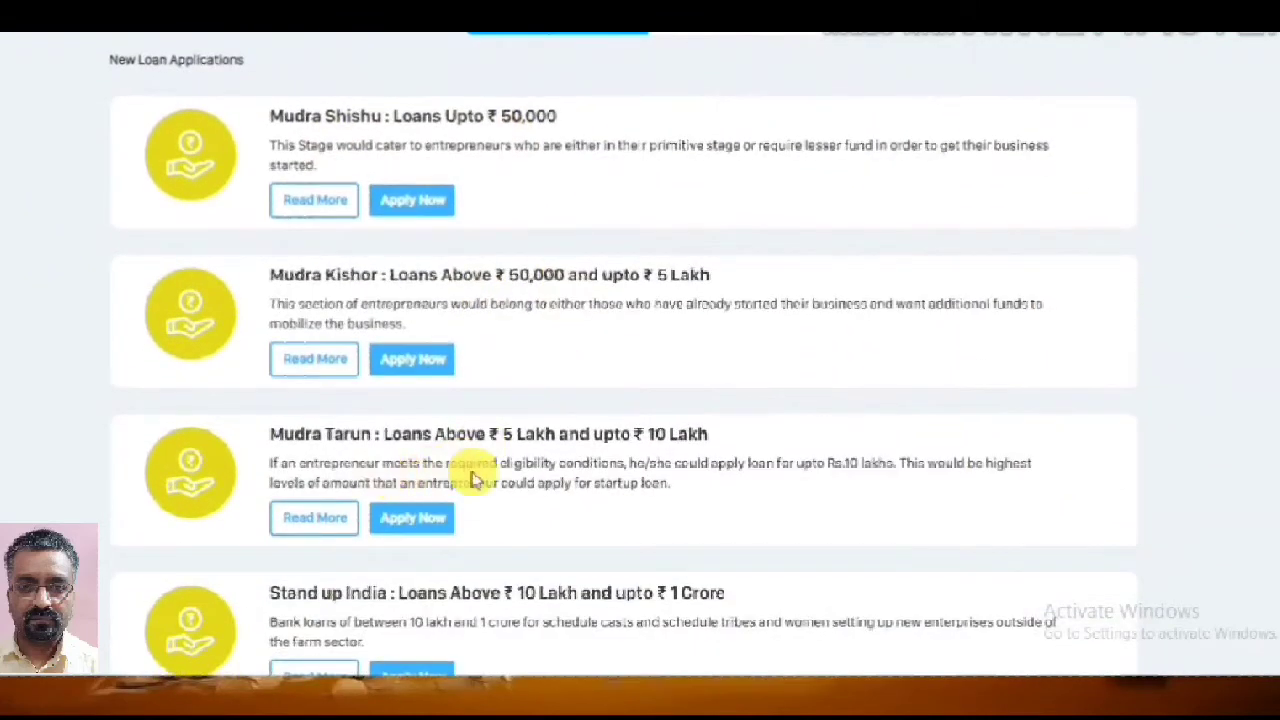
scroll(600, 457, down, 3)
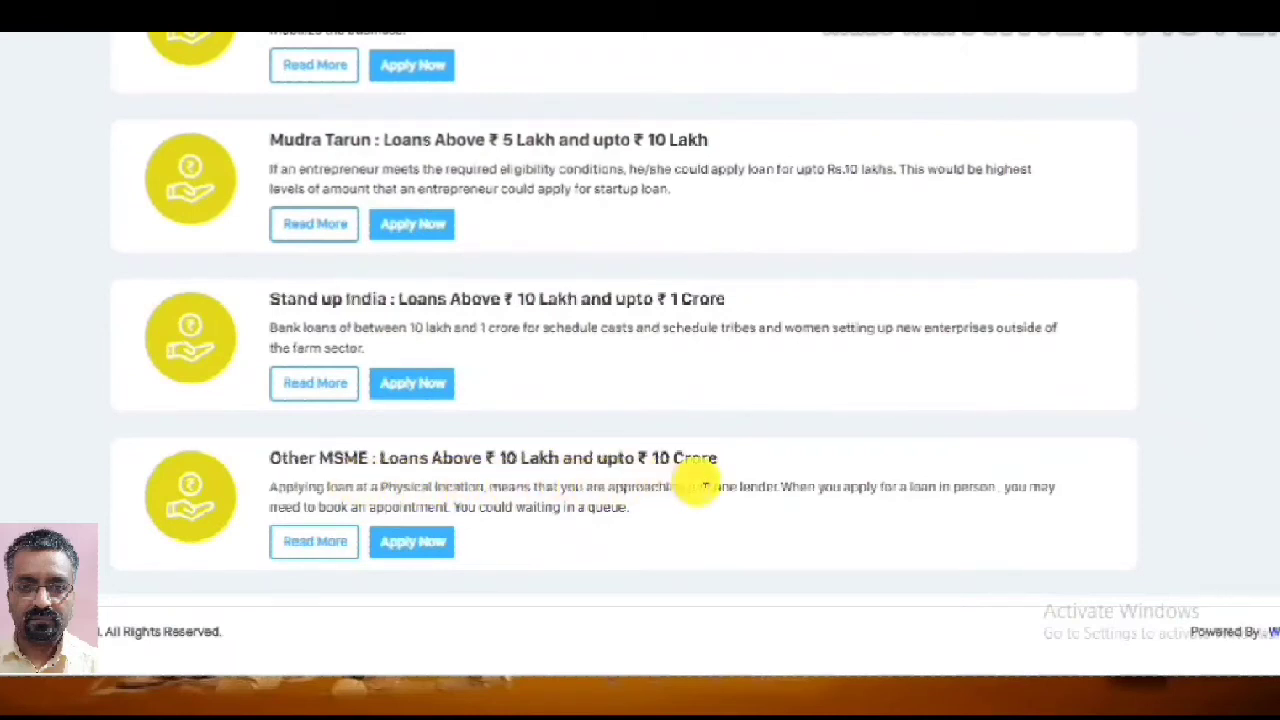
scroll(705, 486, up, 1)
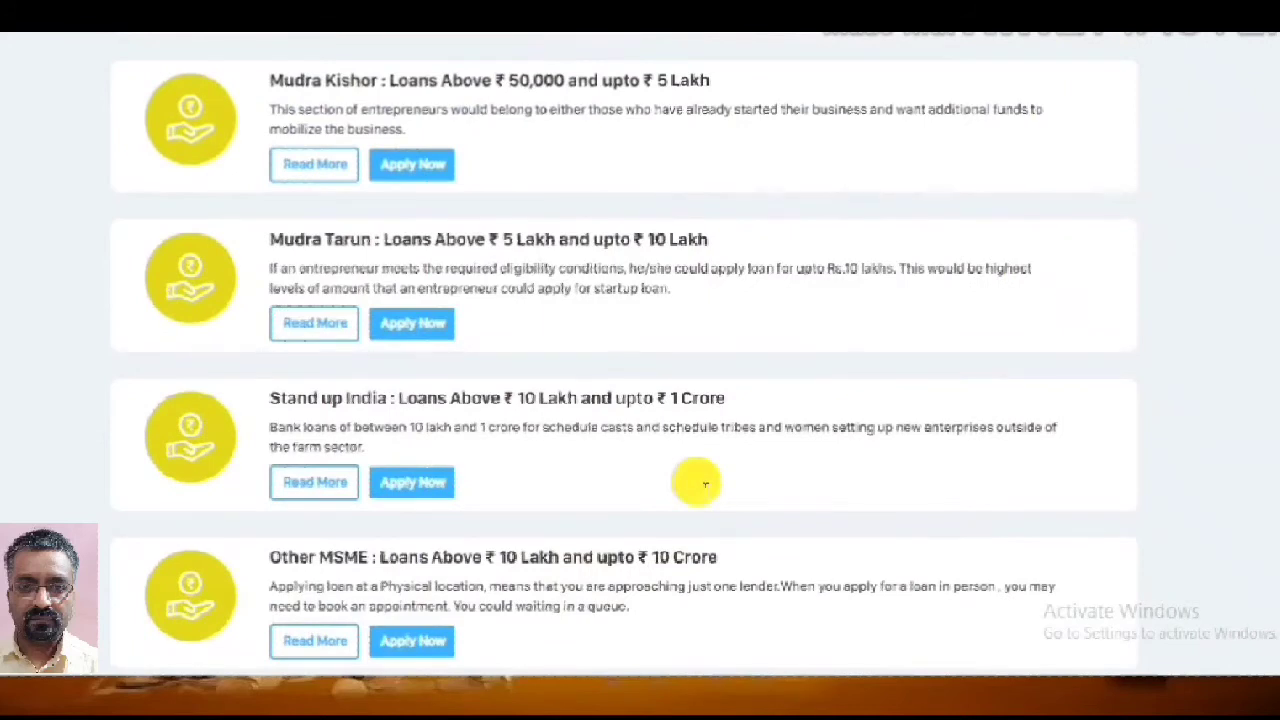
scroll(705, 485, up, 2)
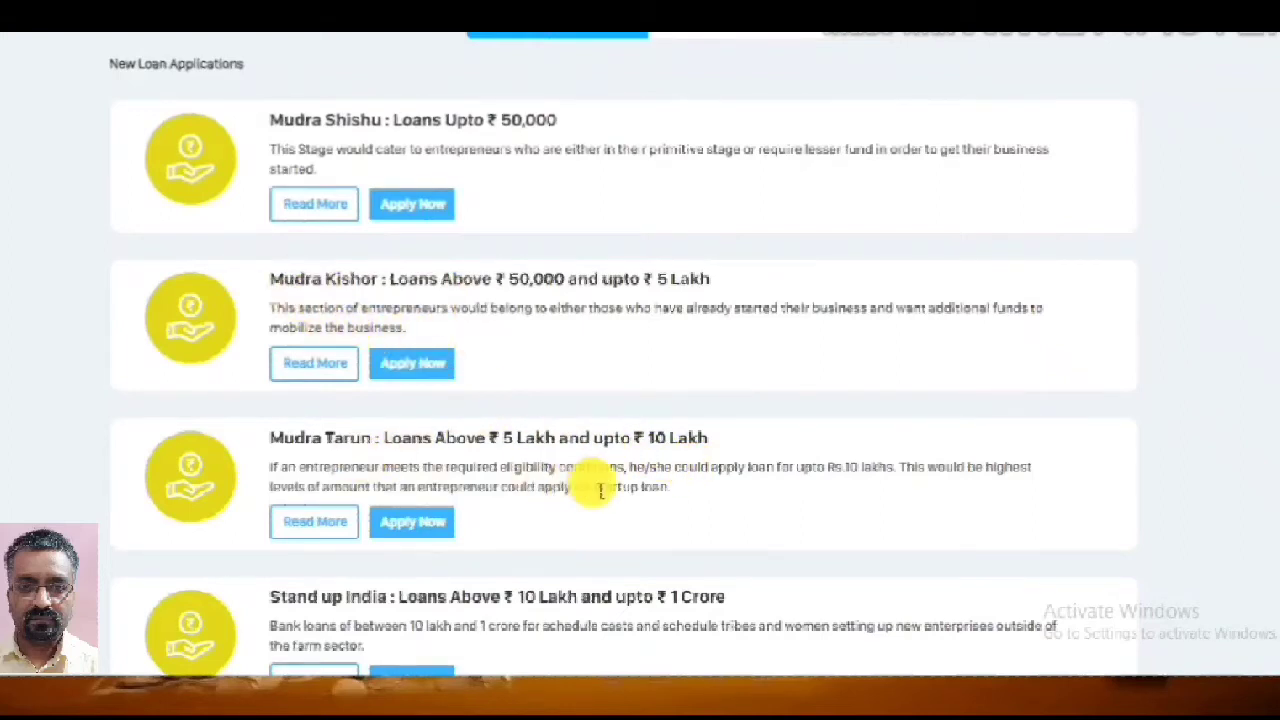
scroll(600, 490, up, 1)
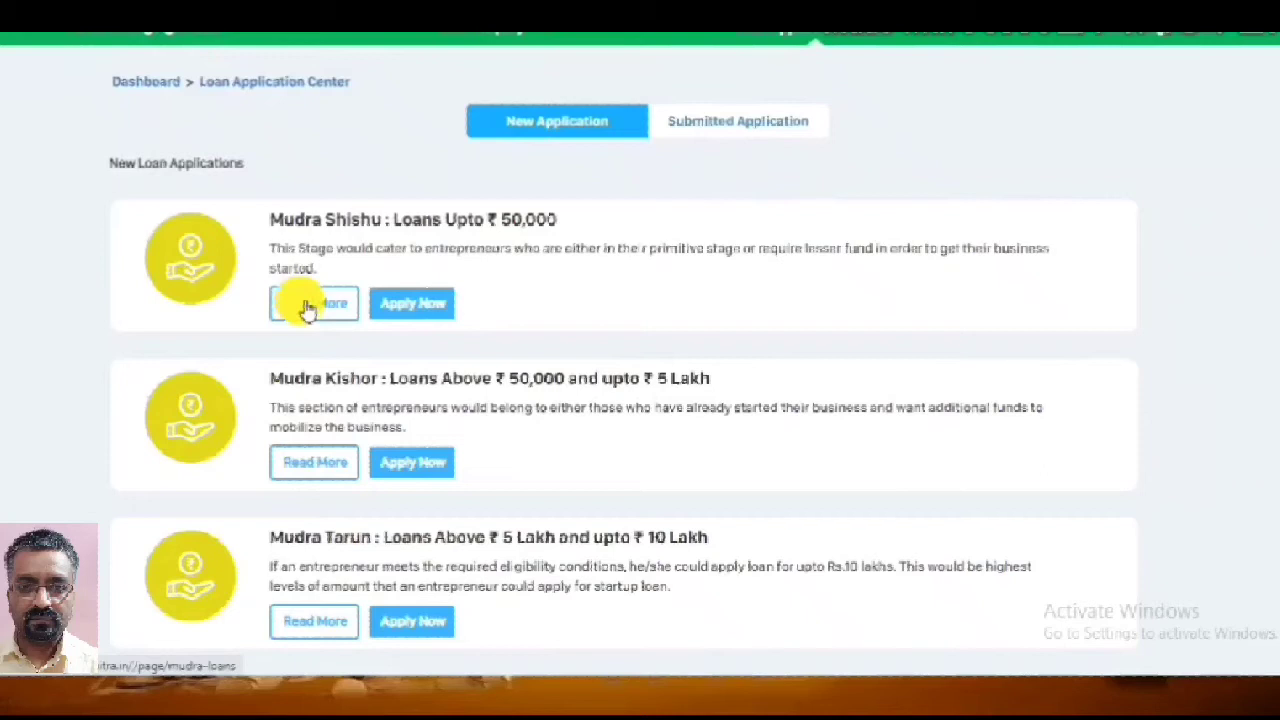
click(436, 305)
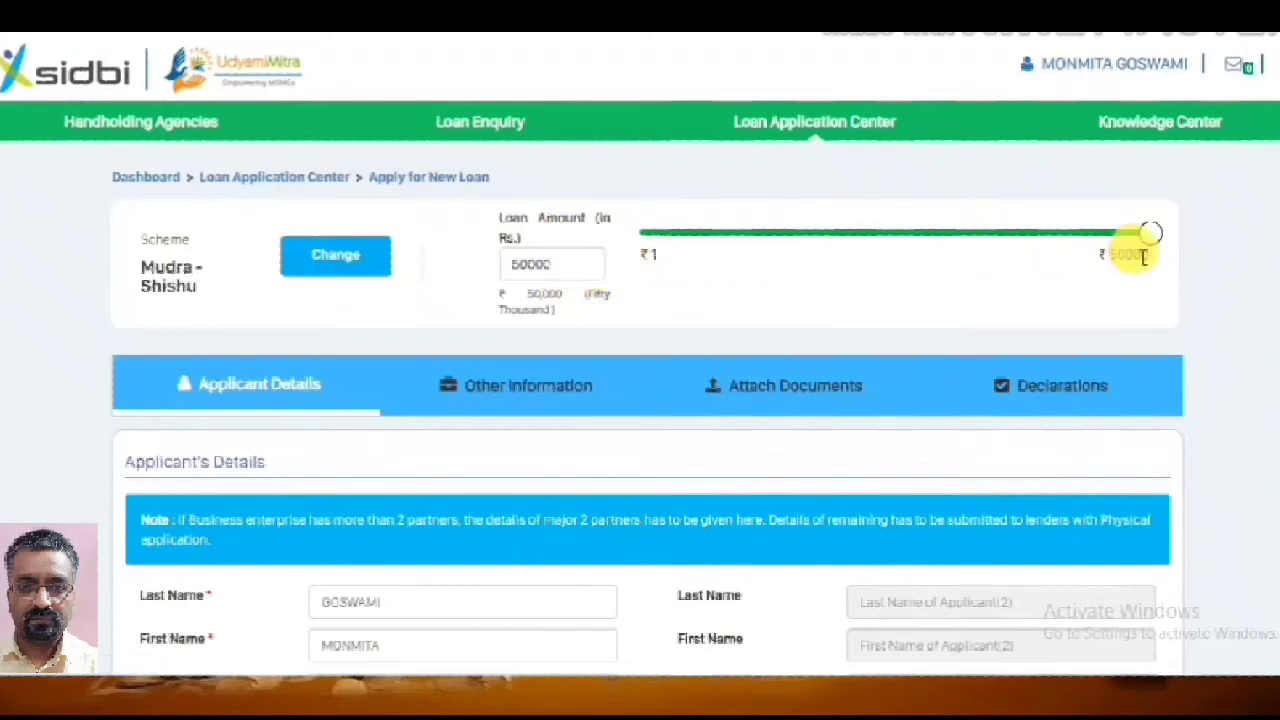
Adjust the loan amount slider around 50000 and scroll down to the Applicant's Details section
mouse_move(1155, 250)
mouse_move(1155, 248)
mouse_down()
mouse_move(851, 260)
mouse_move(1171, 237)
mouse_up()
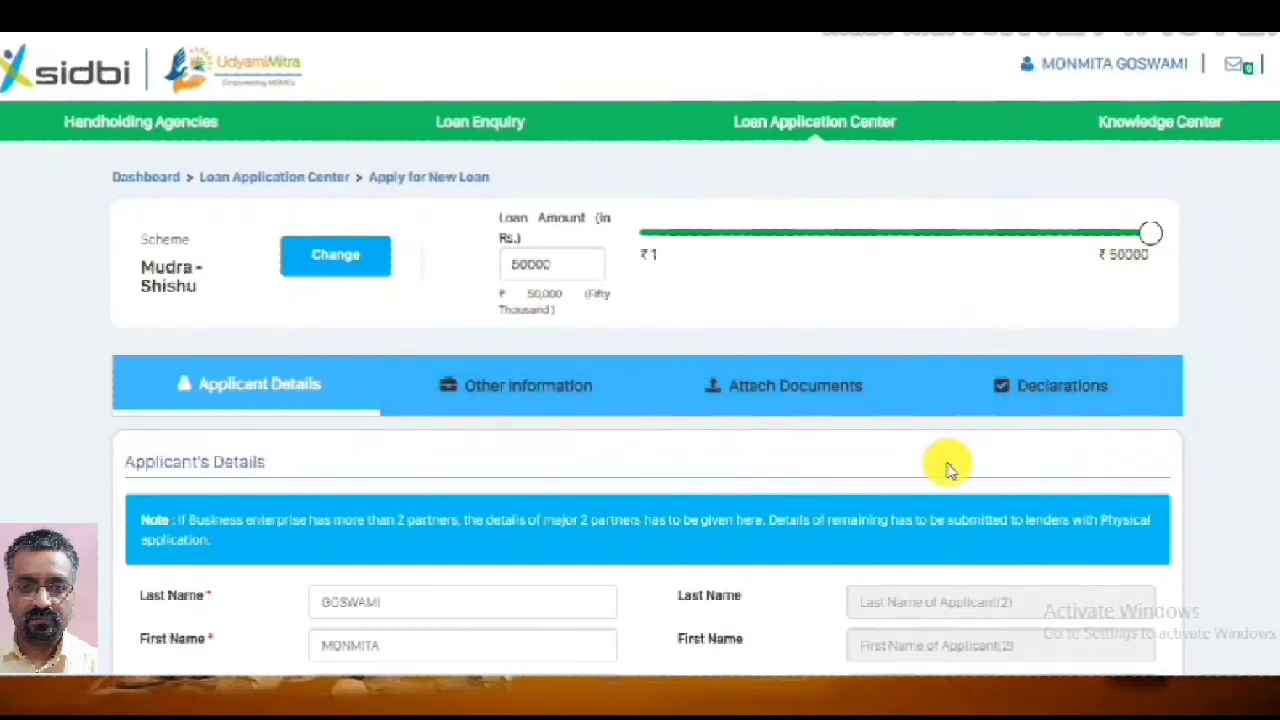
scroll(945, 475, down, 1)
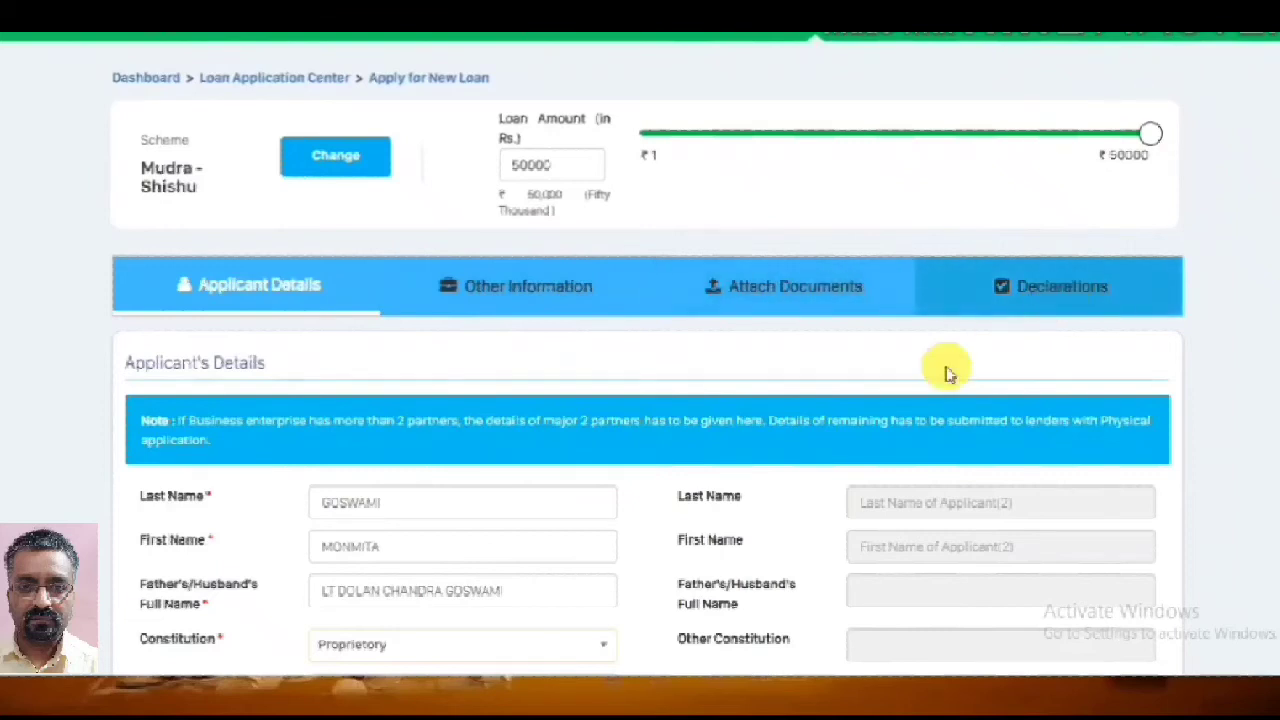
scroll(829, 443, down, 2)
scroll(829, 443, down, 2)
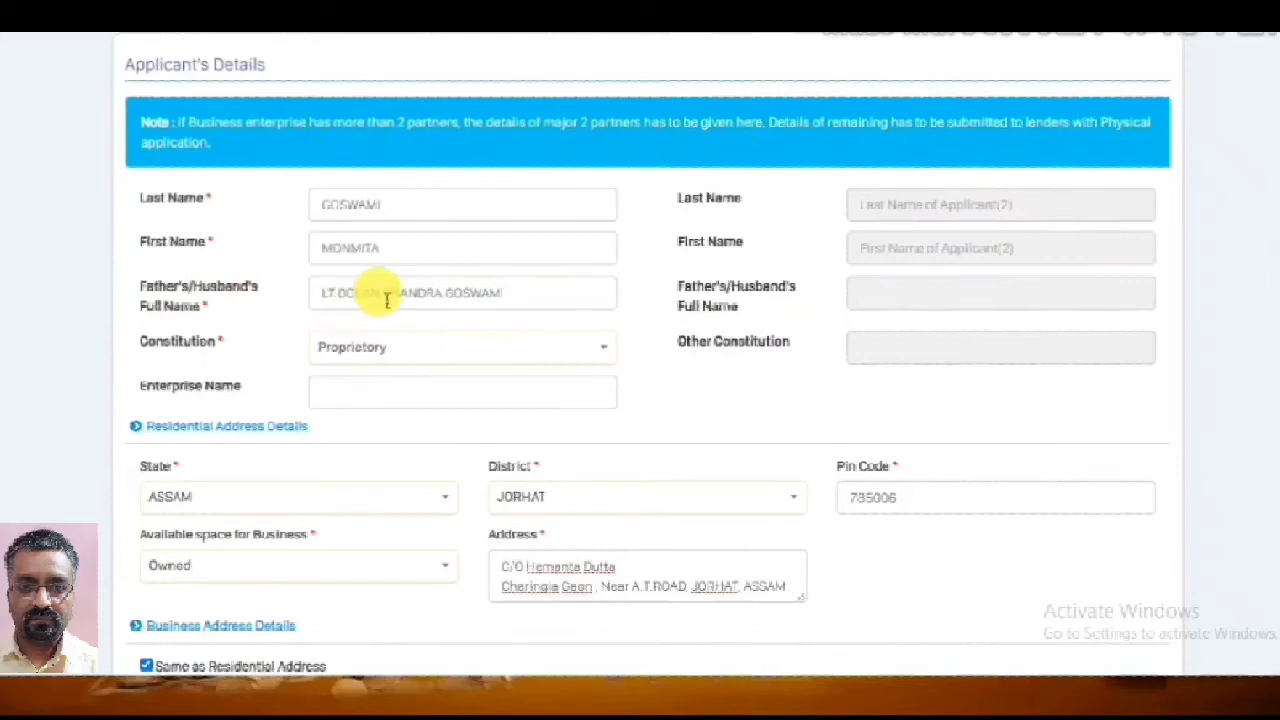
click(517, 298)
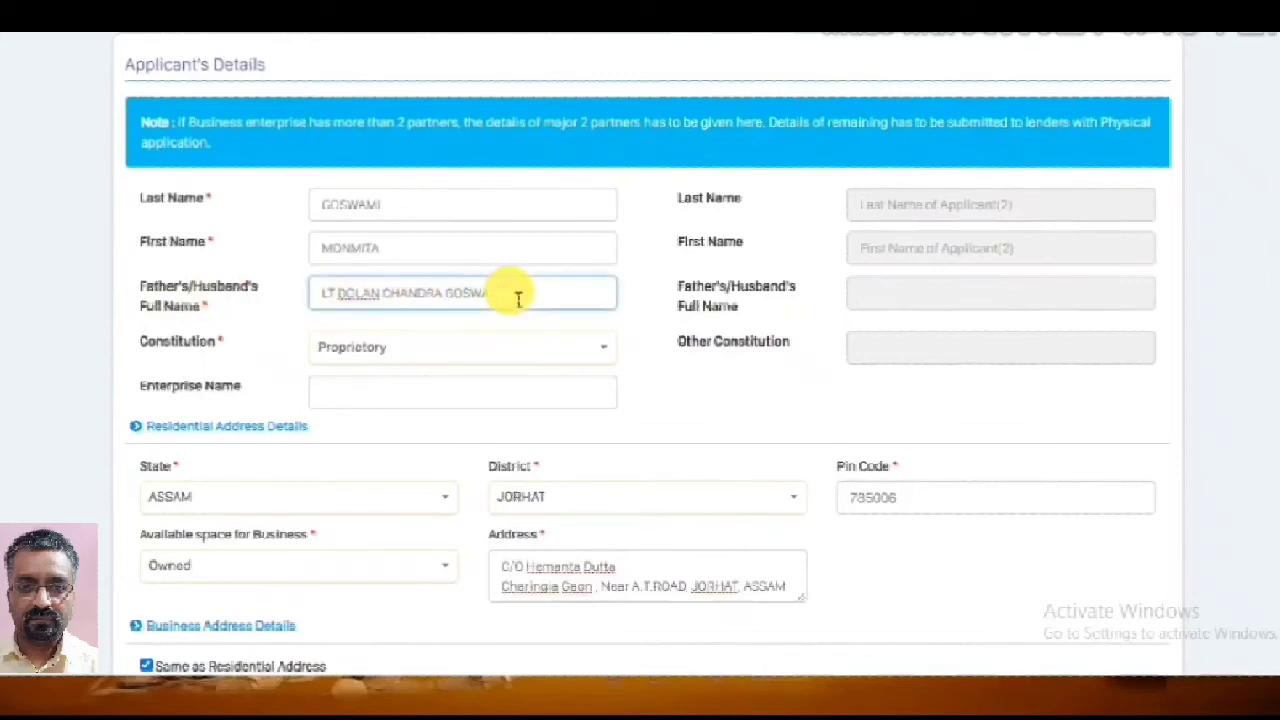
key(BackSpace)
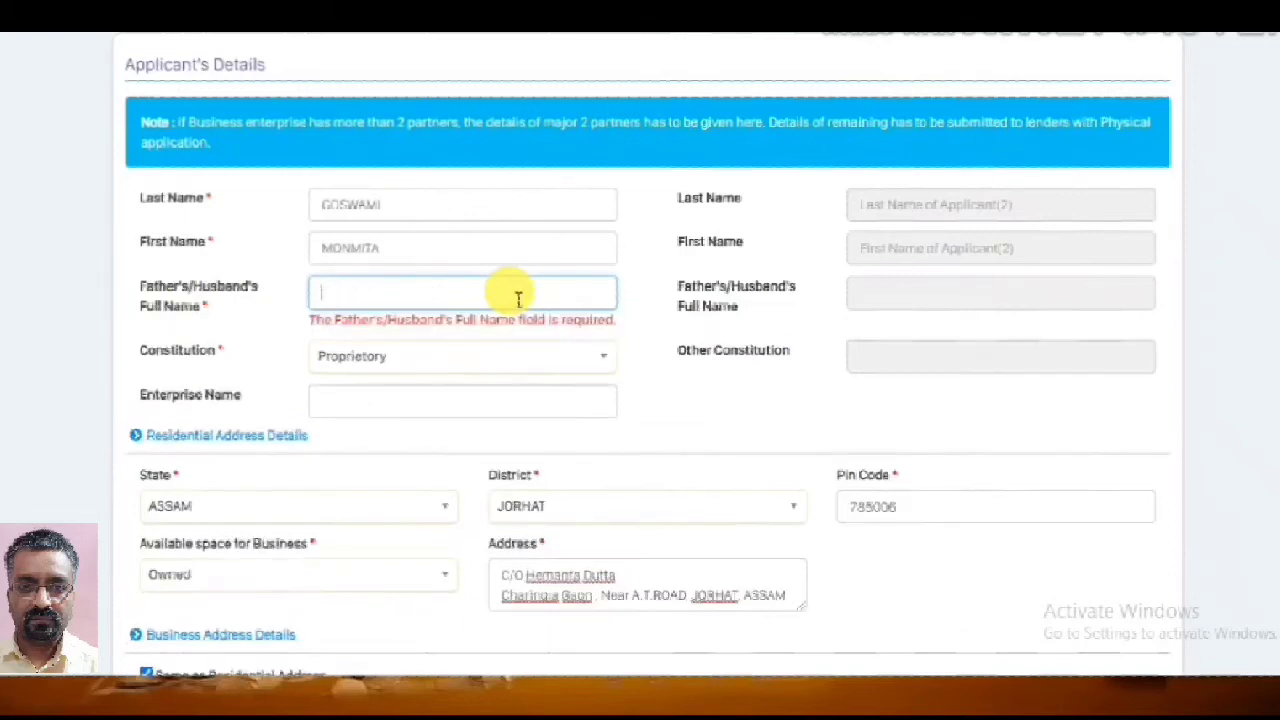
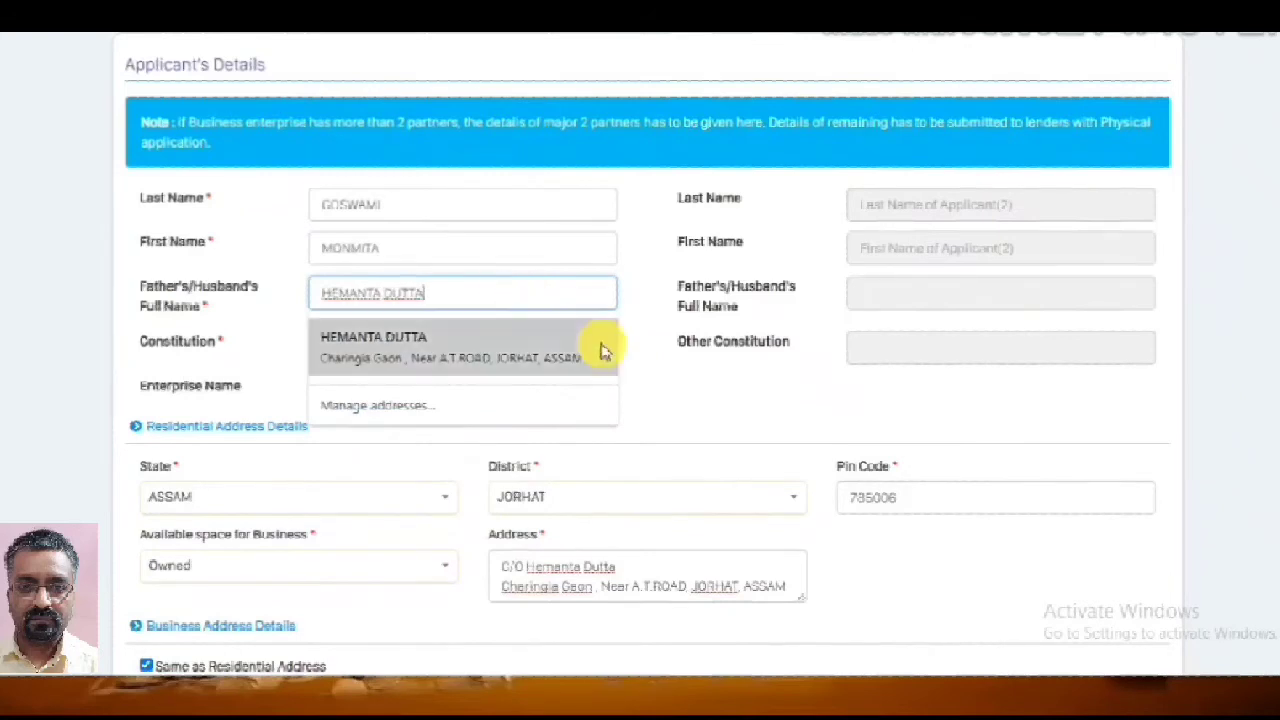
click(757, 391)
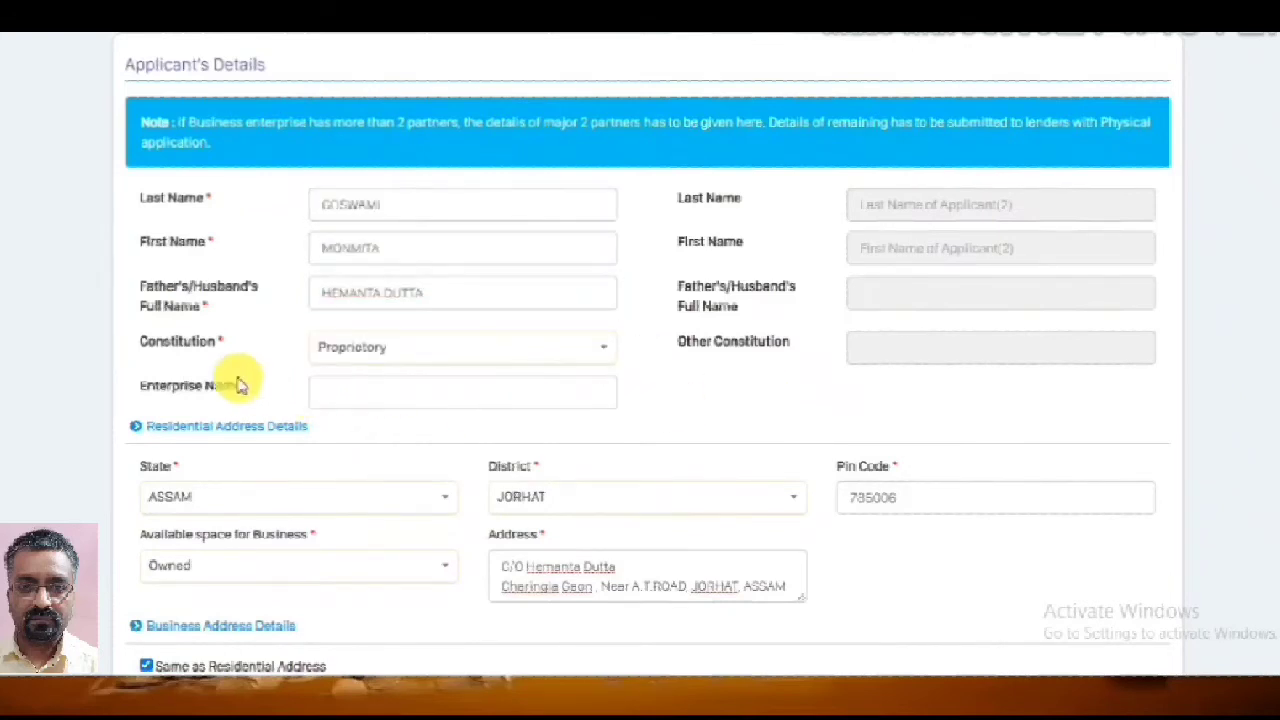
click(602, 354)
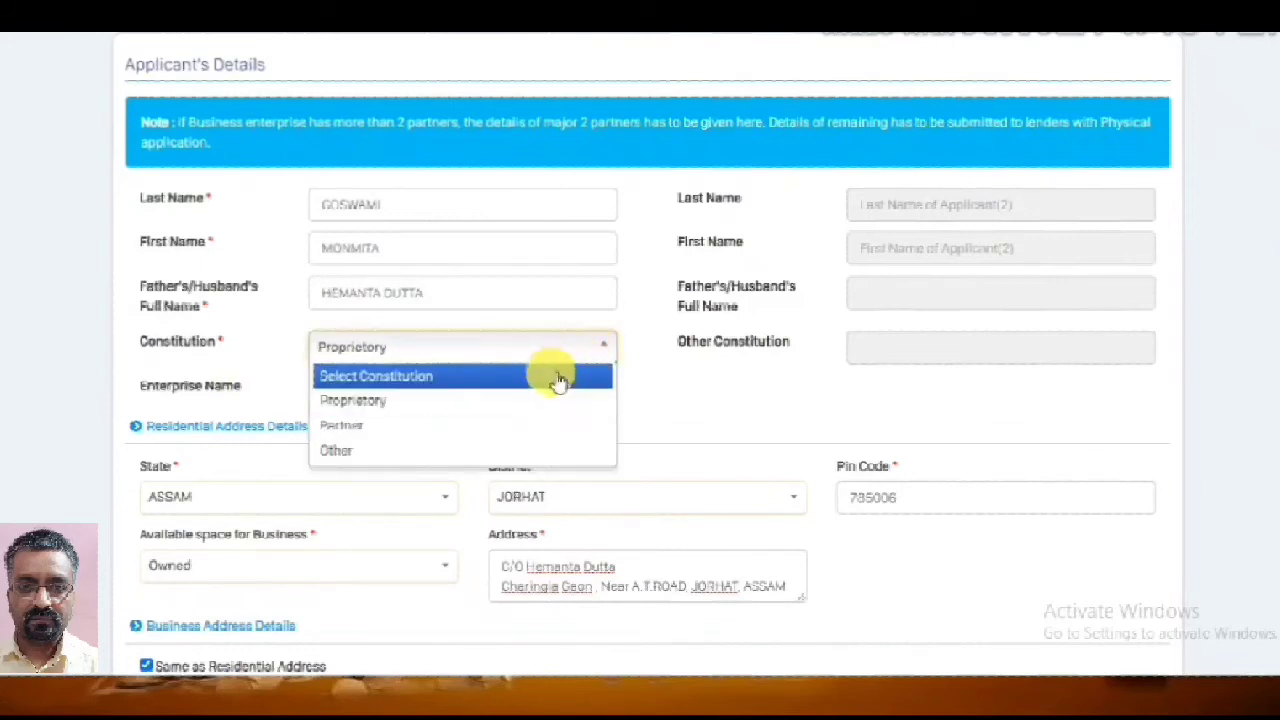
click(502, 405)
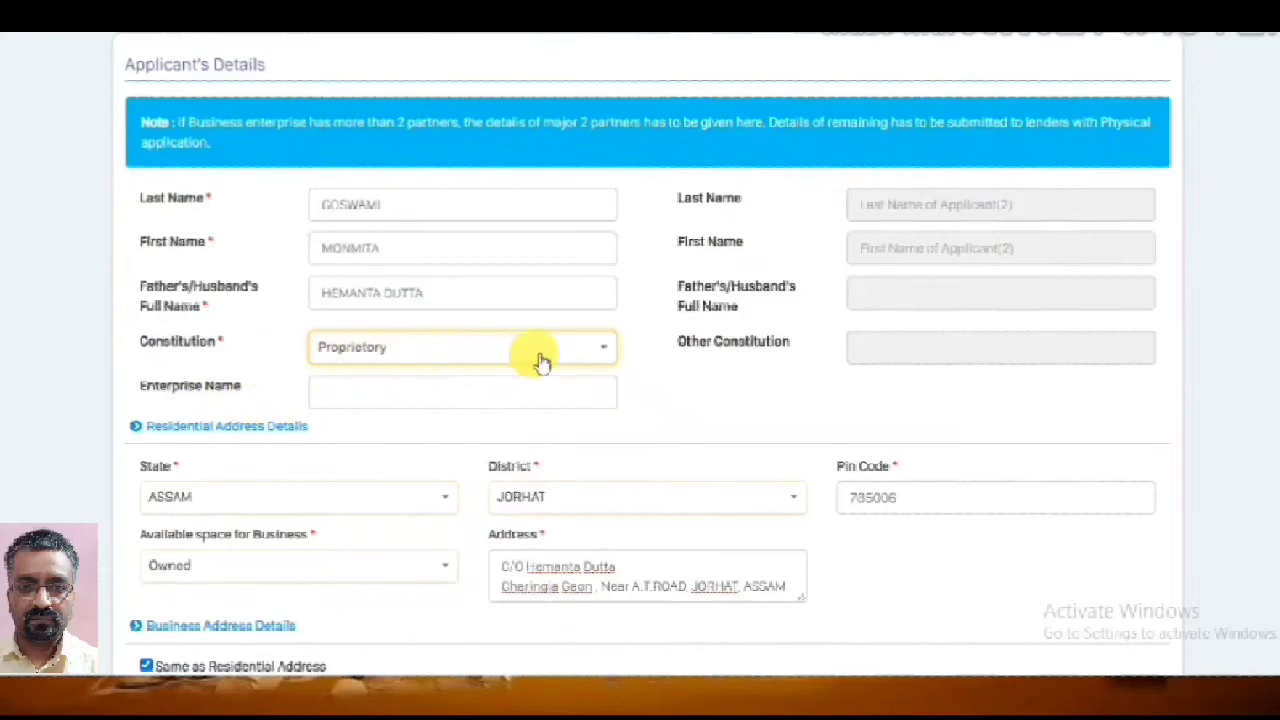
click(585, 352)
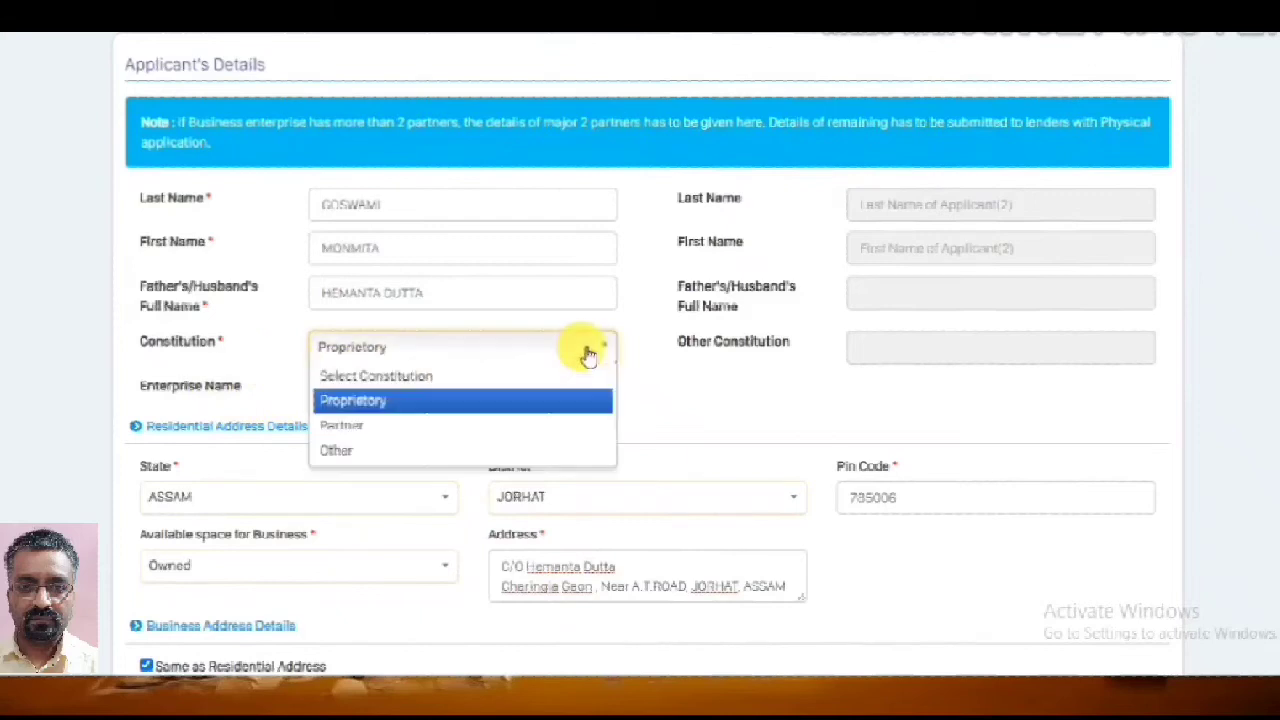
click(527, 428)
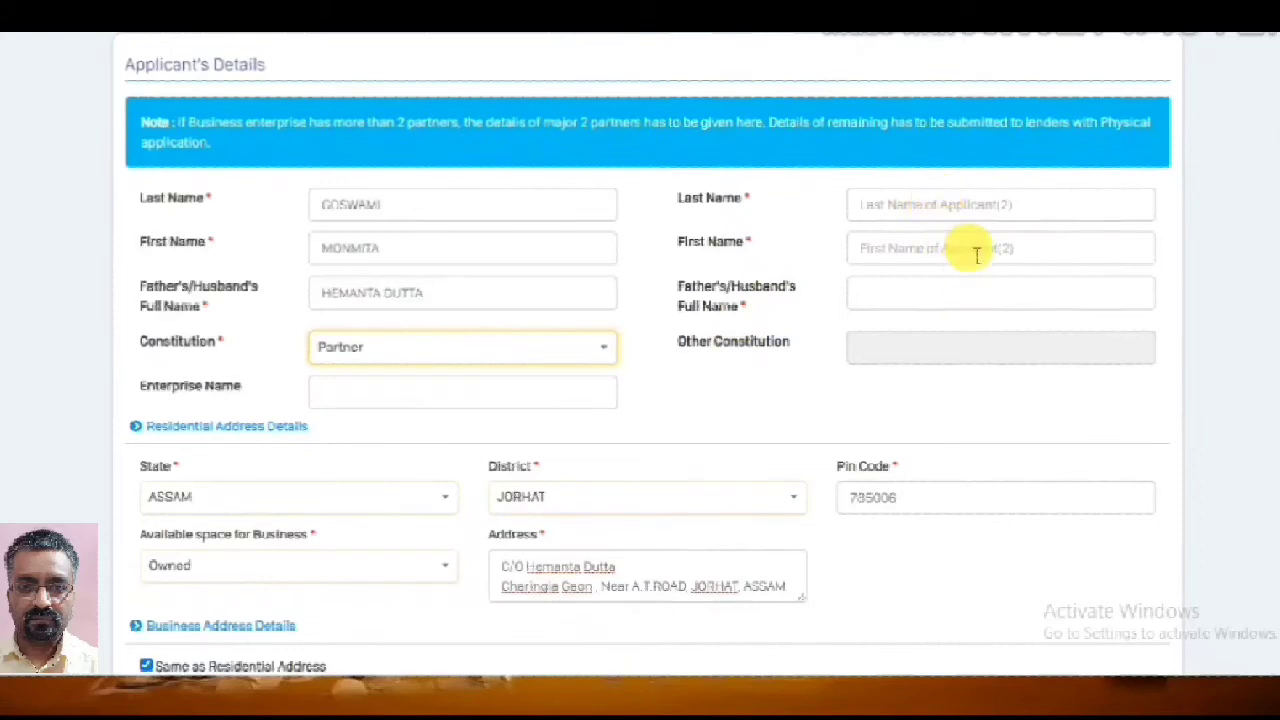
click(600, 348)
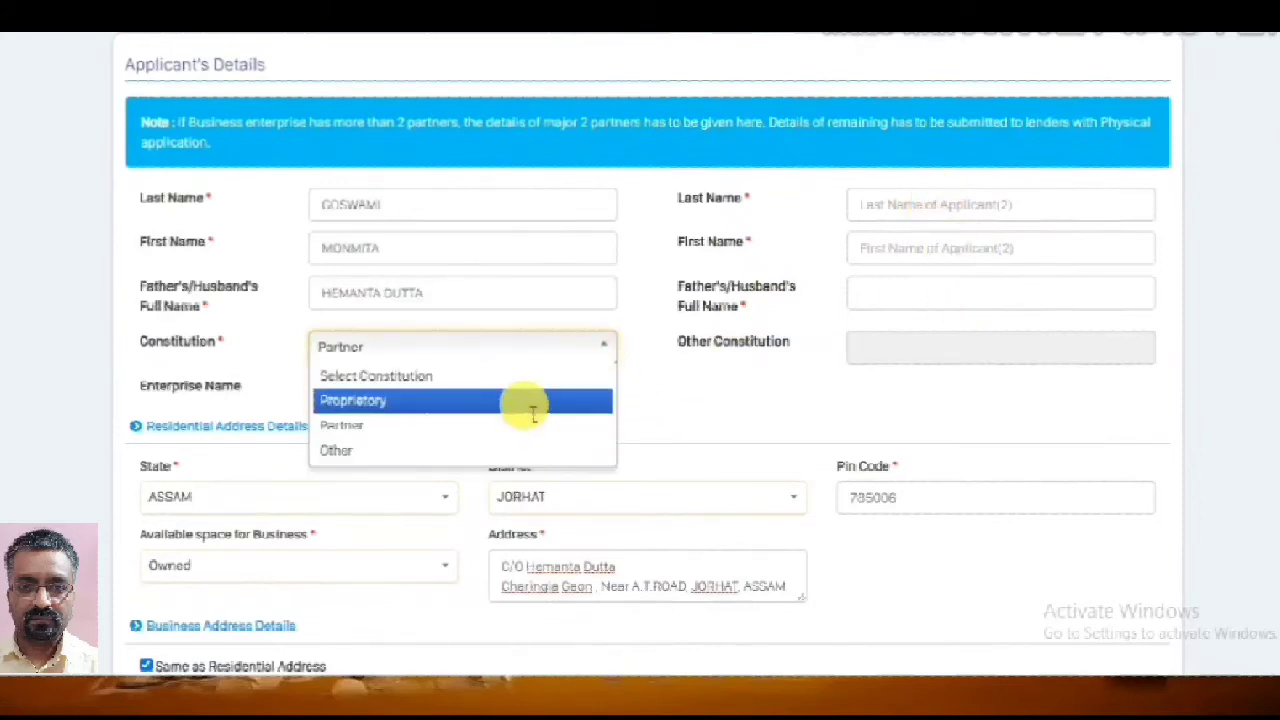
click(533, 402)
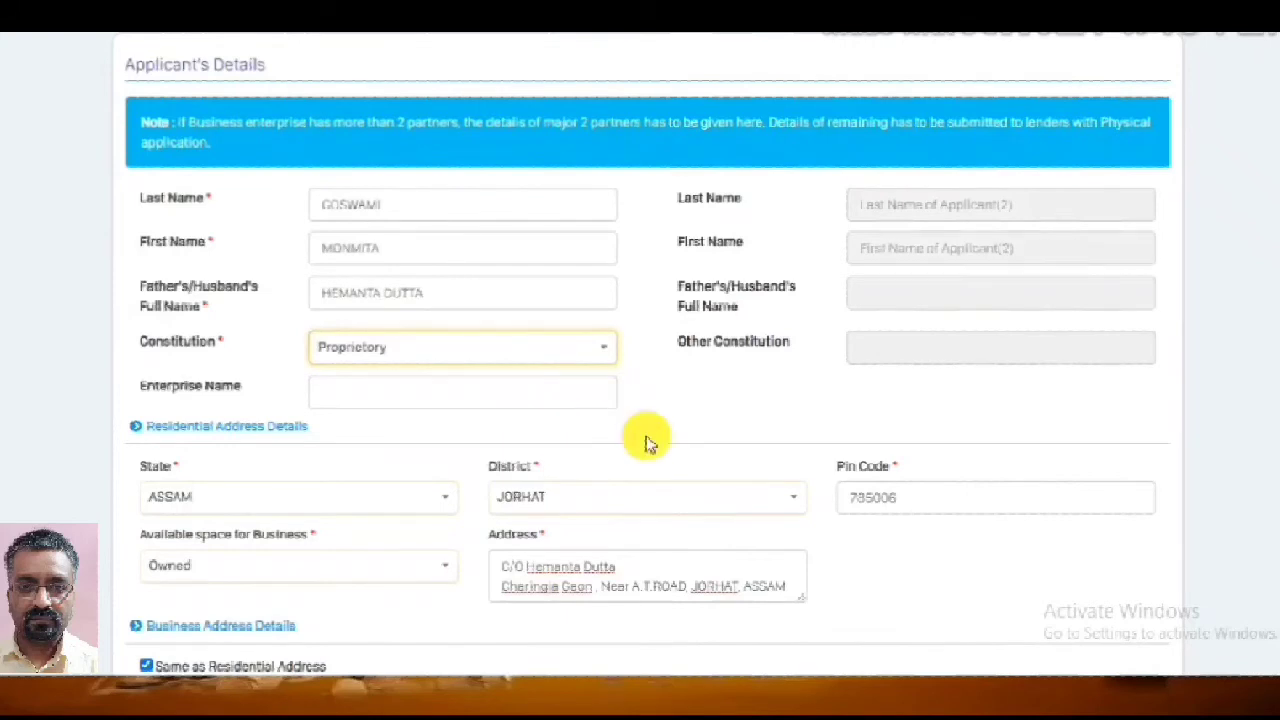
scroll(645, 443, down, 1)
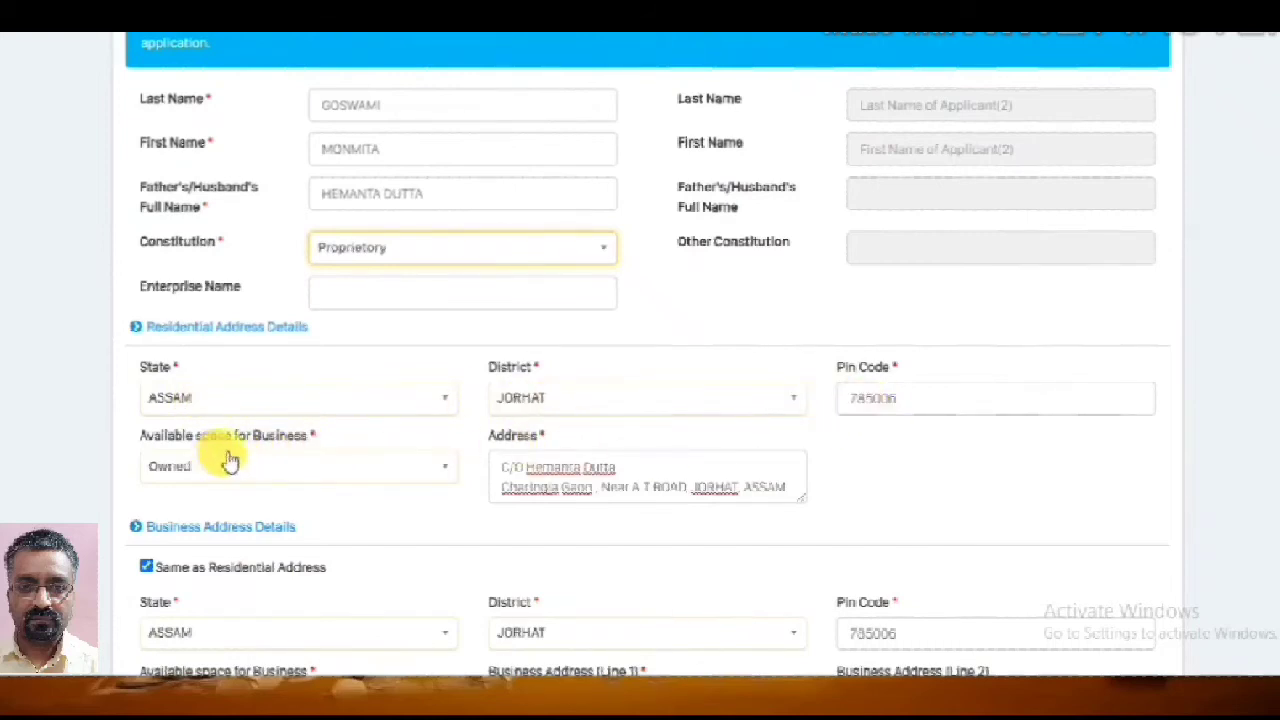
Keep business space as Owned with business address same as residential, save, and continue
click(446, 470)
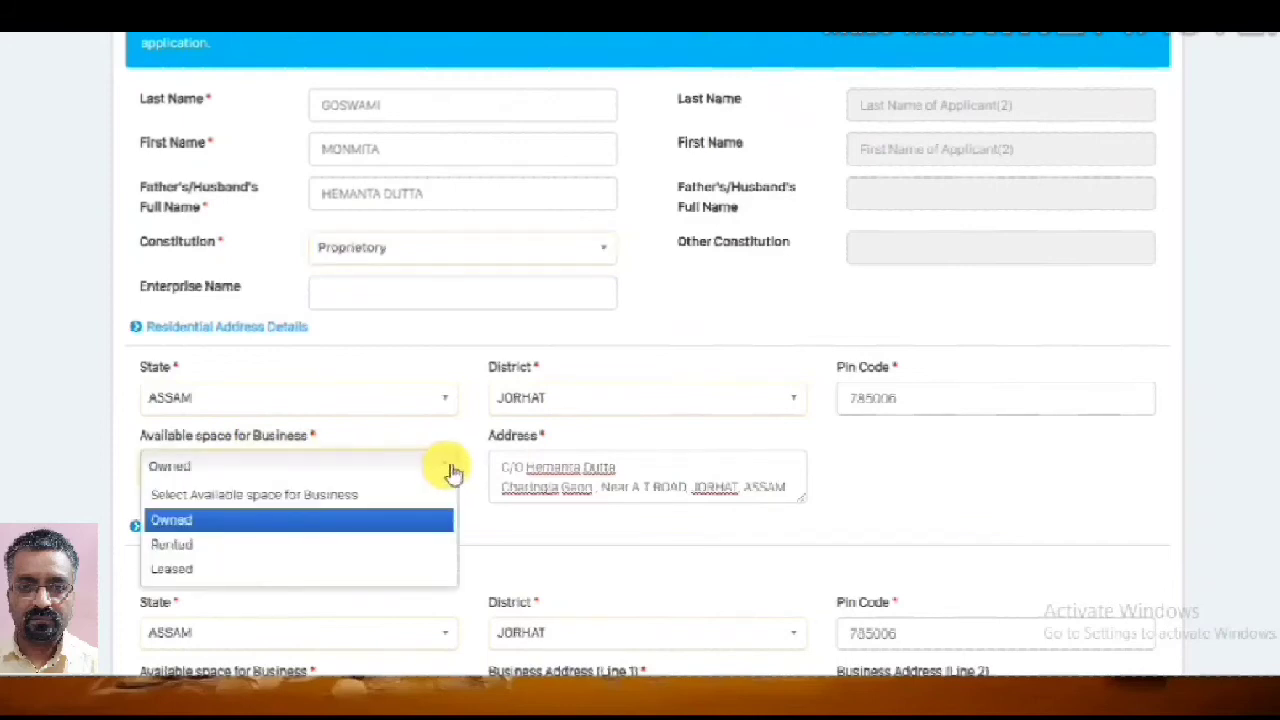
click(337, 527)
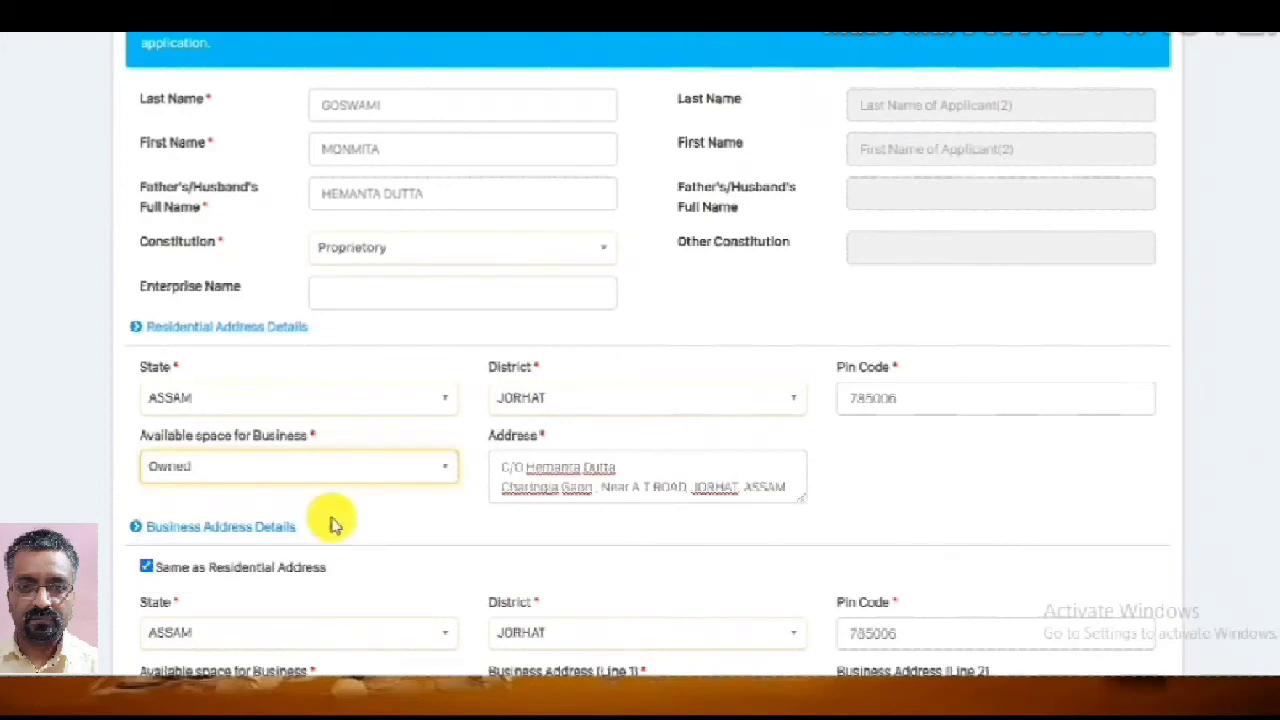
scroll(835, 513, down, 1)
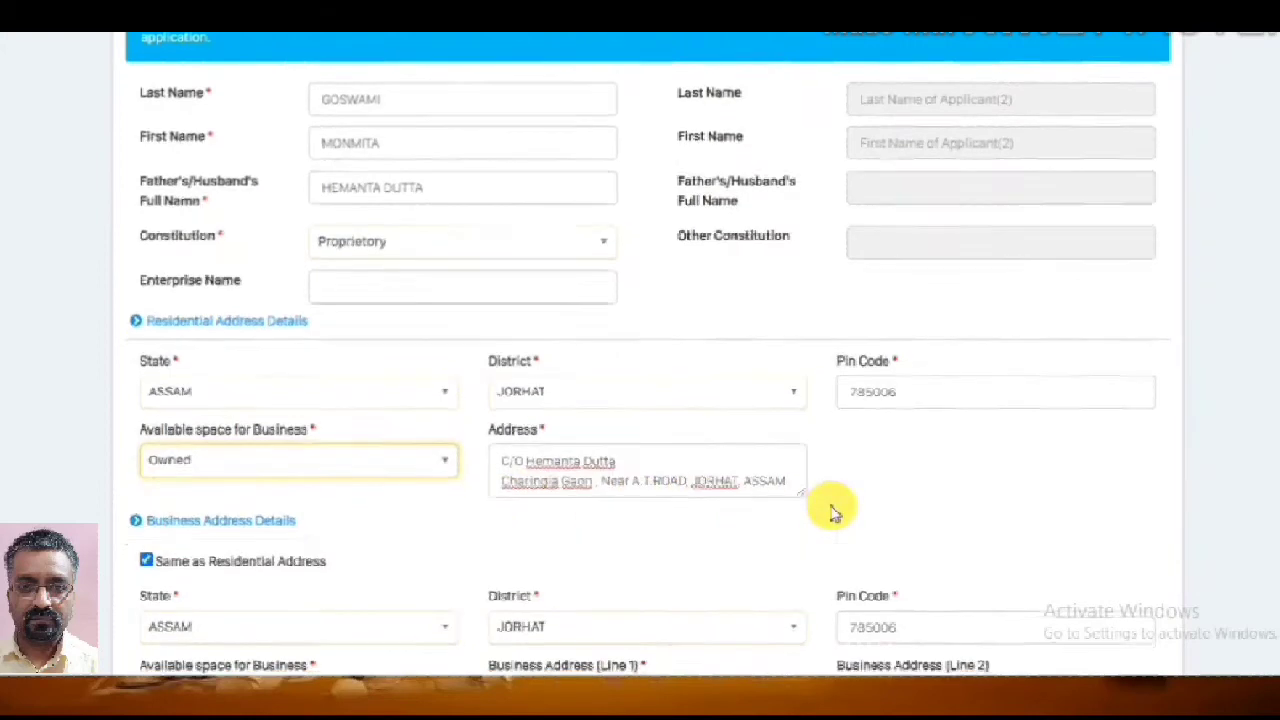
scroll(835, 513, down, 2)
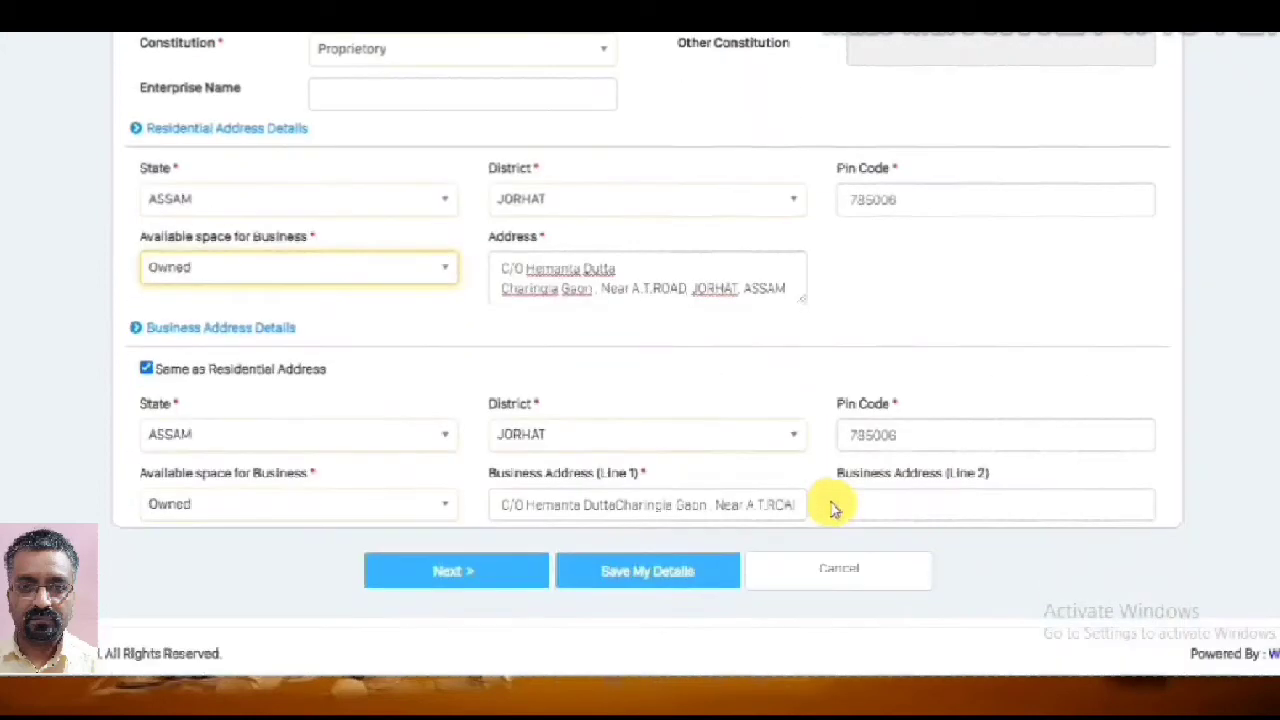
click(146, 369)
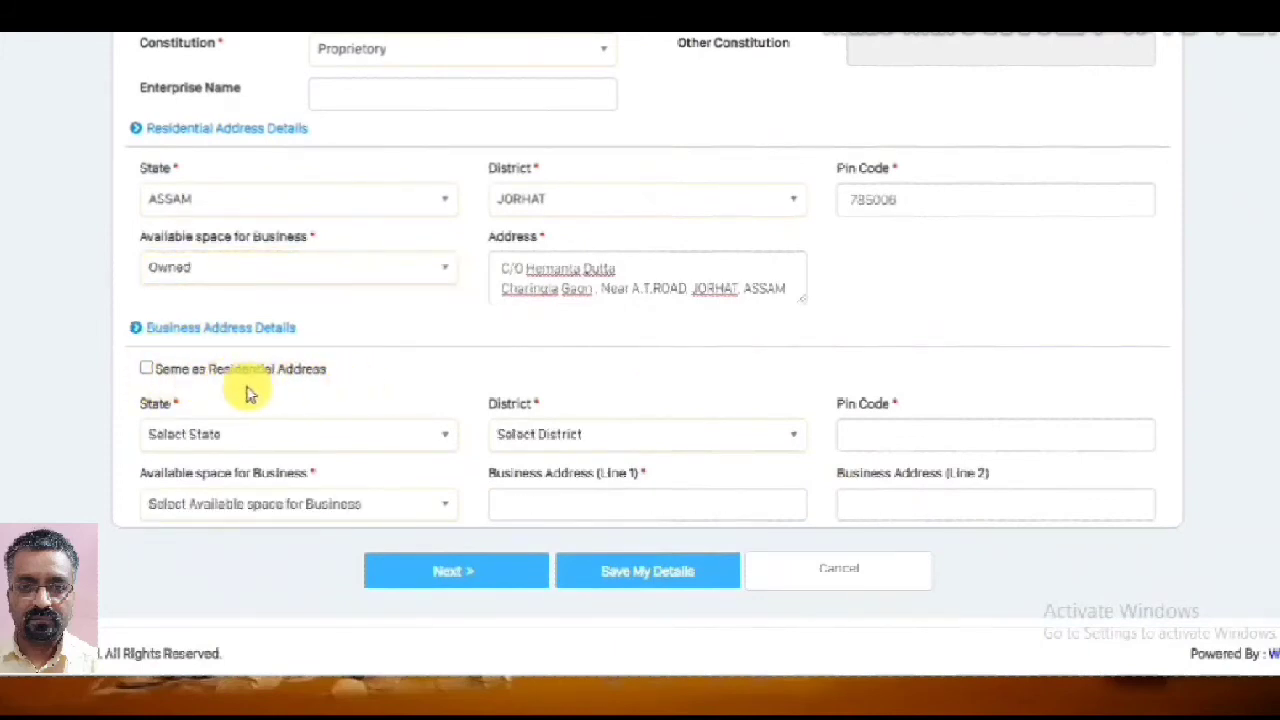
click(147, 370)
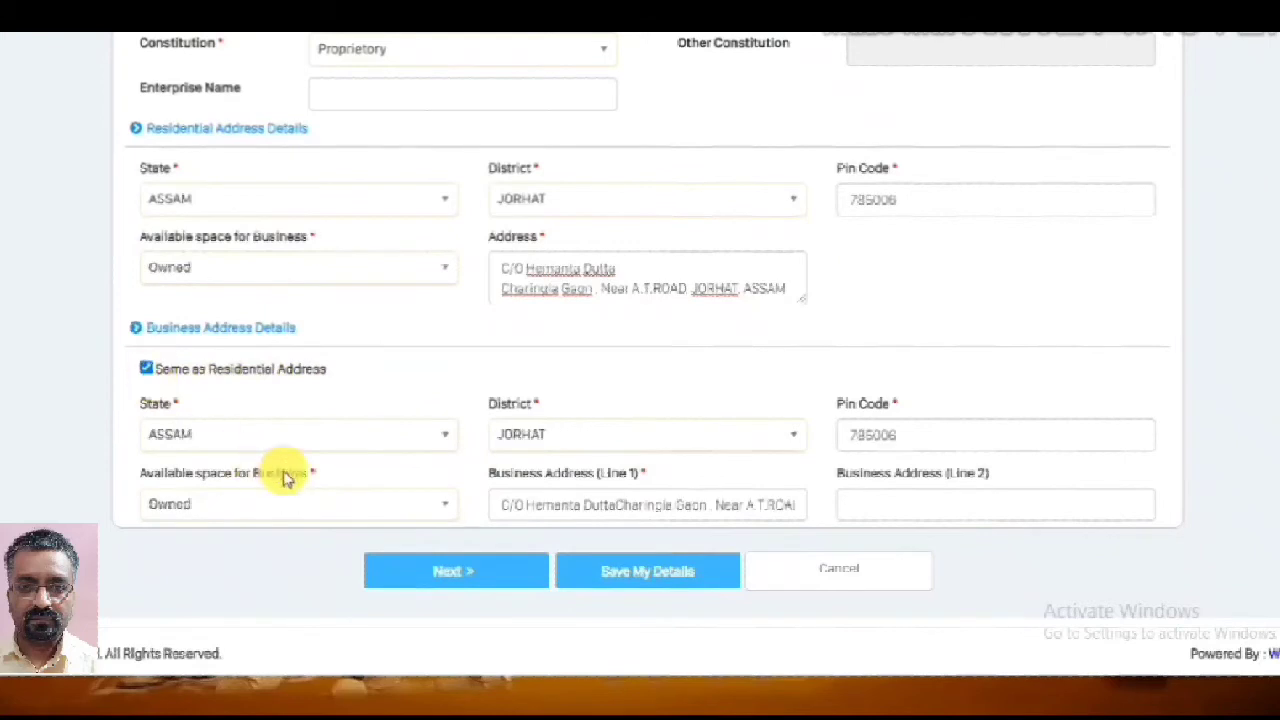
click(667, 577)
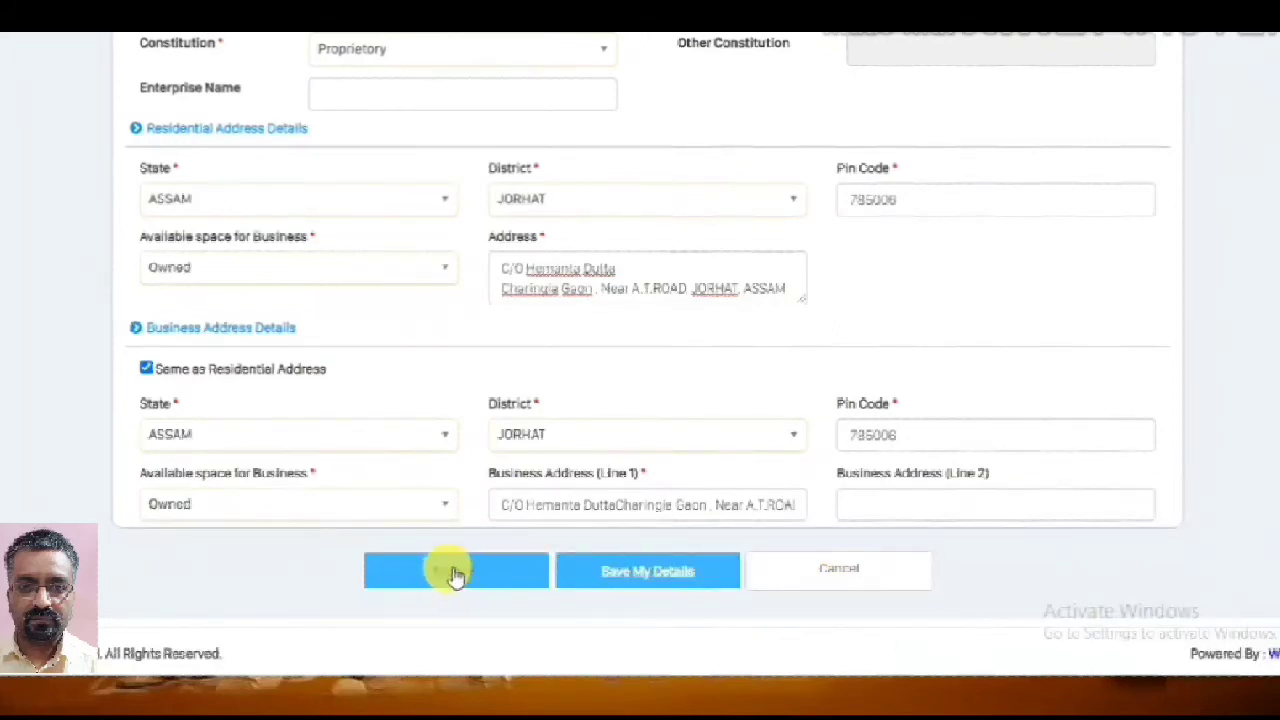
click(450, 570)
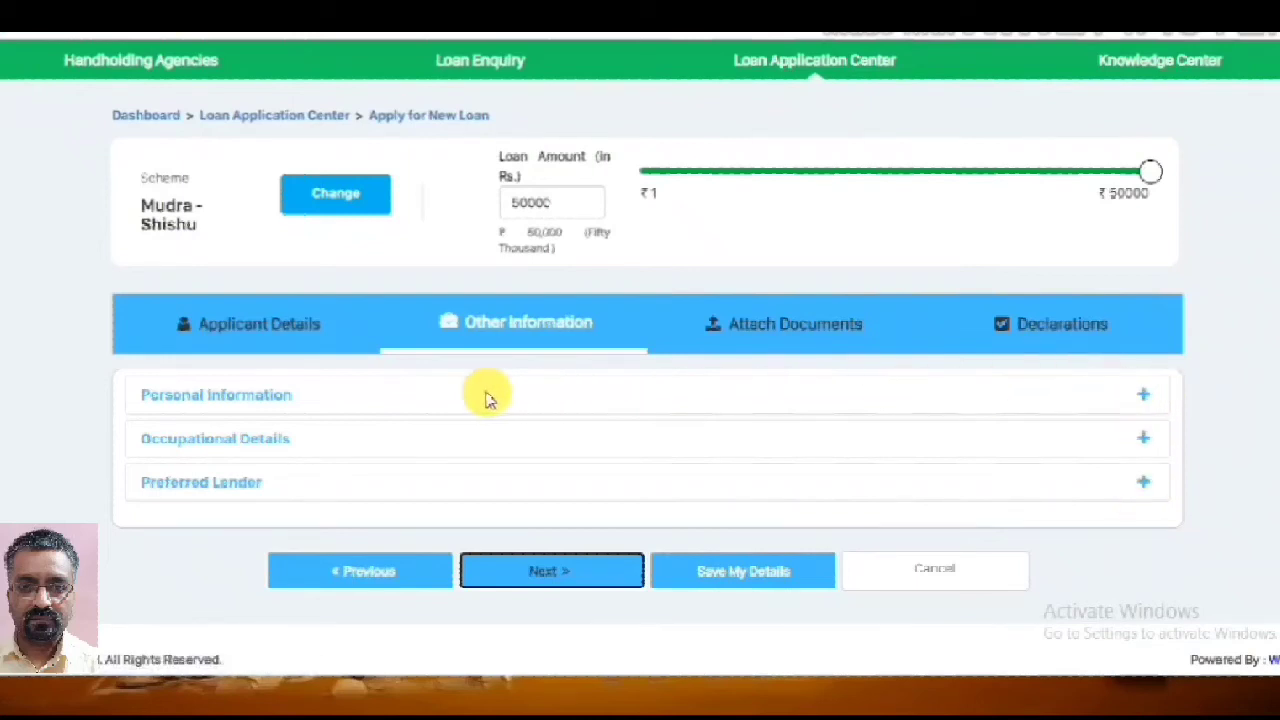
Expand Personal Information and review gender, education, category, minority and new-business answers
click(1156, 401)
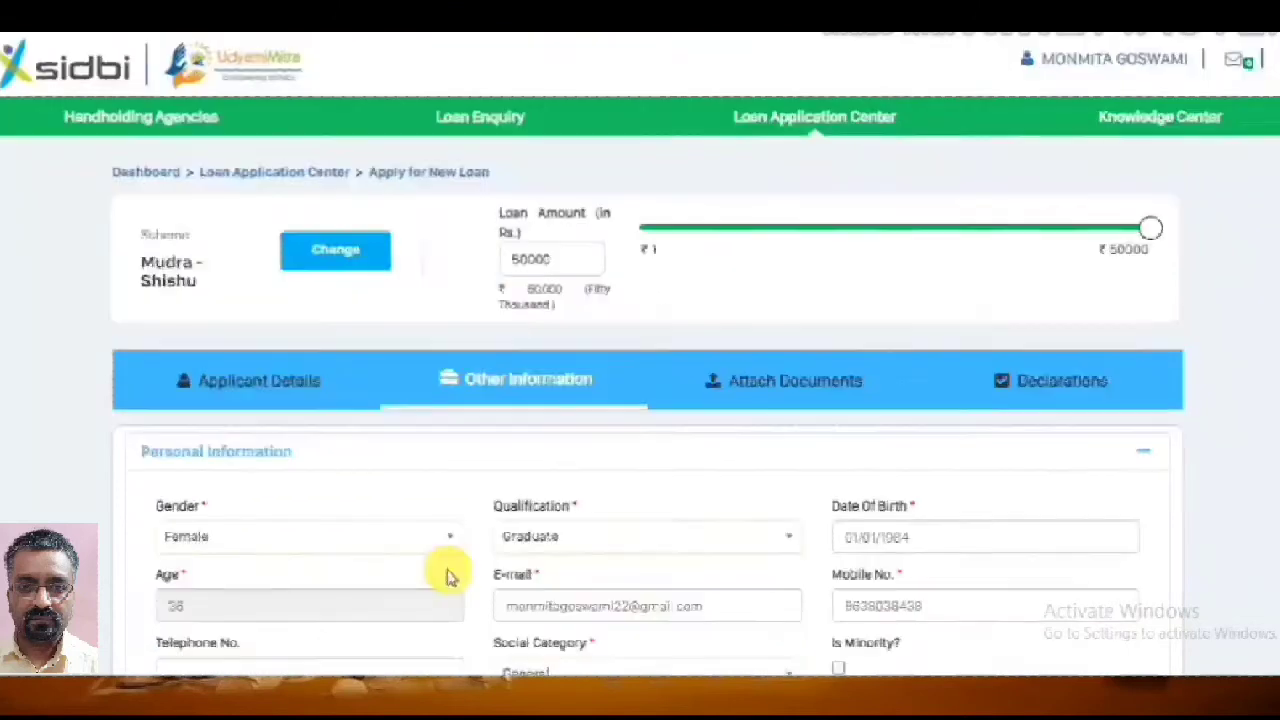
scroll(445, 570, down, 1)
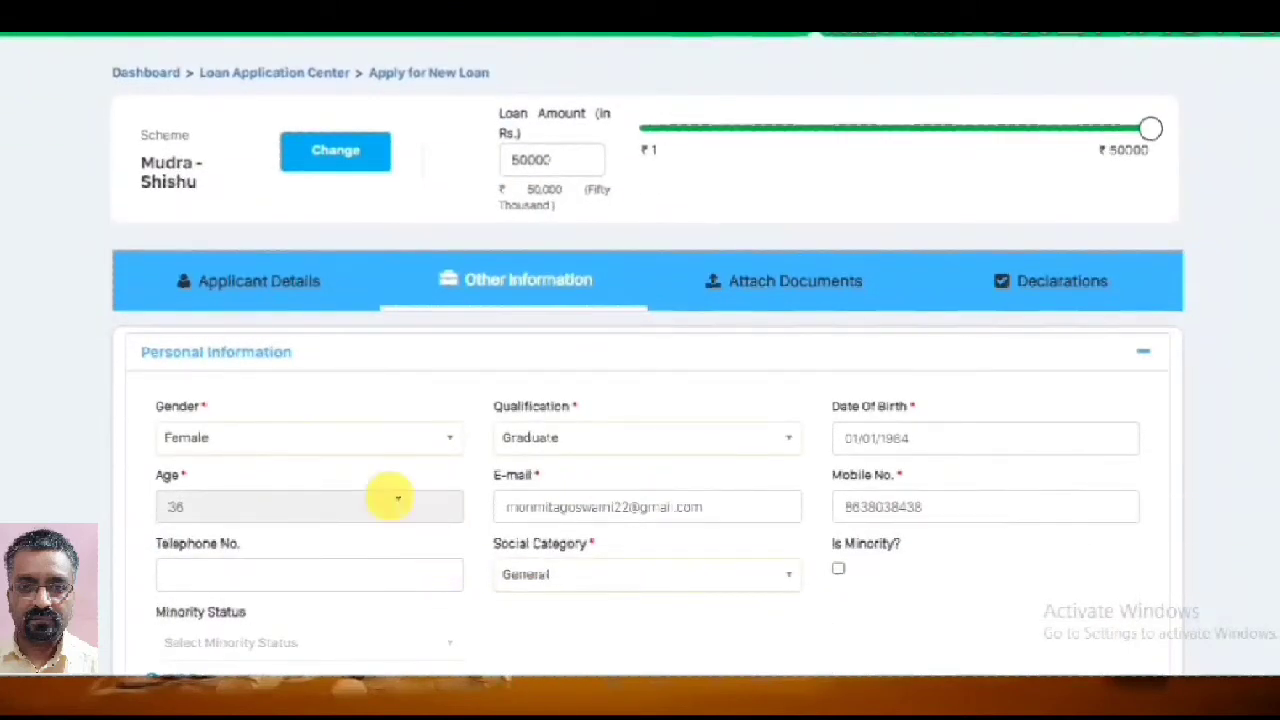
scroll(352, 393, down, 2)
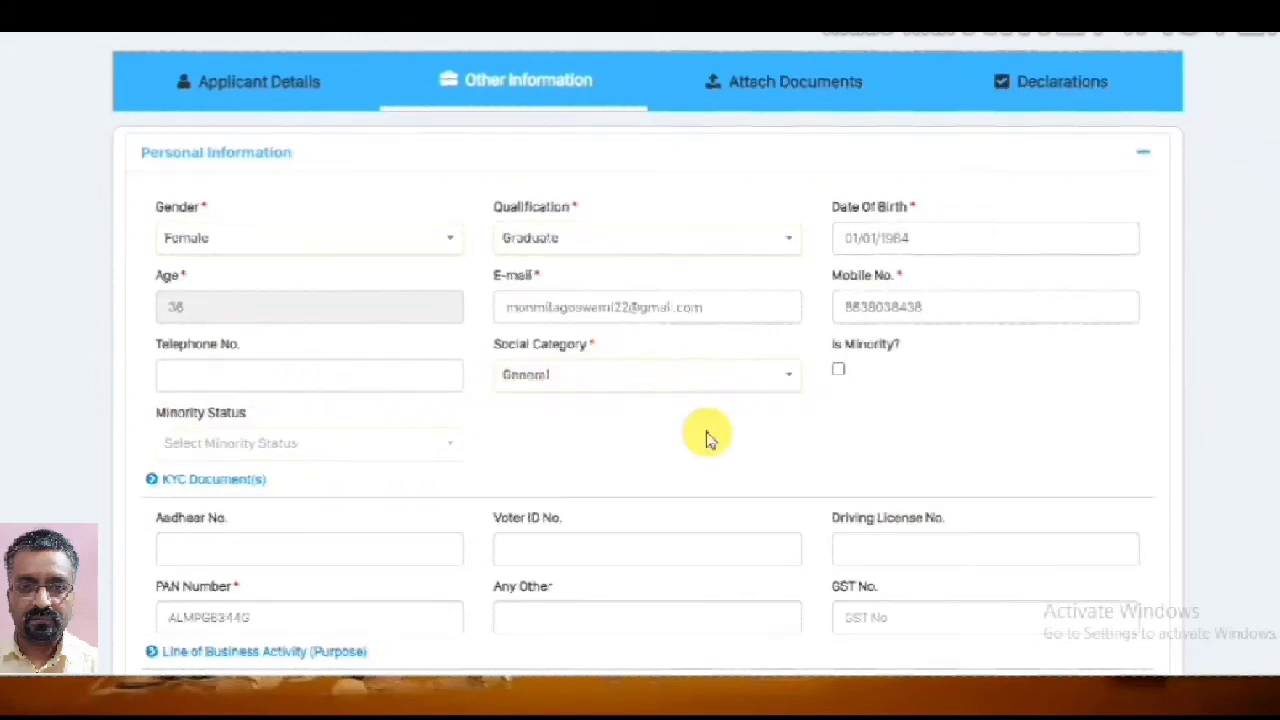
scroll(706, 431, down, 2)
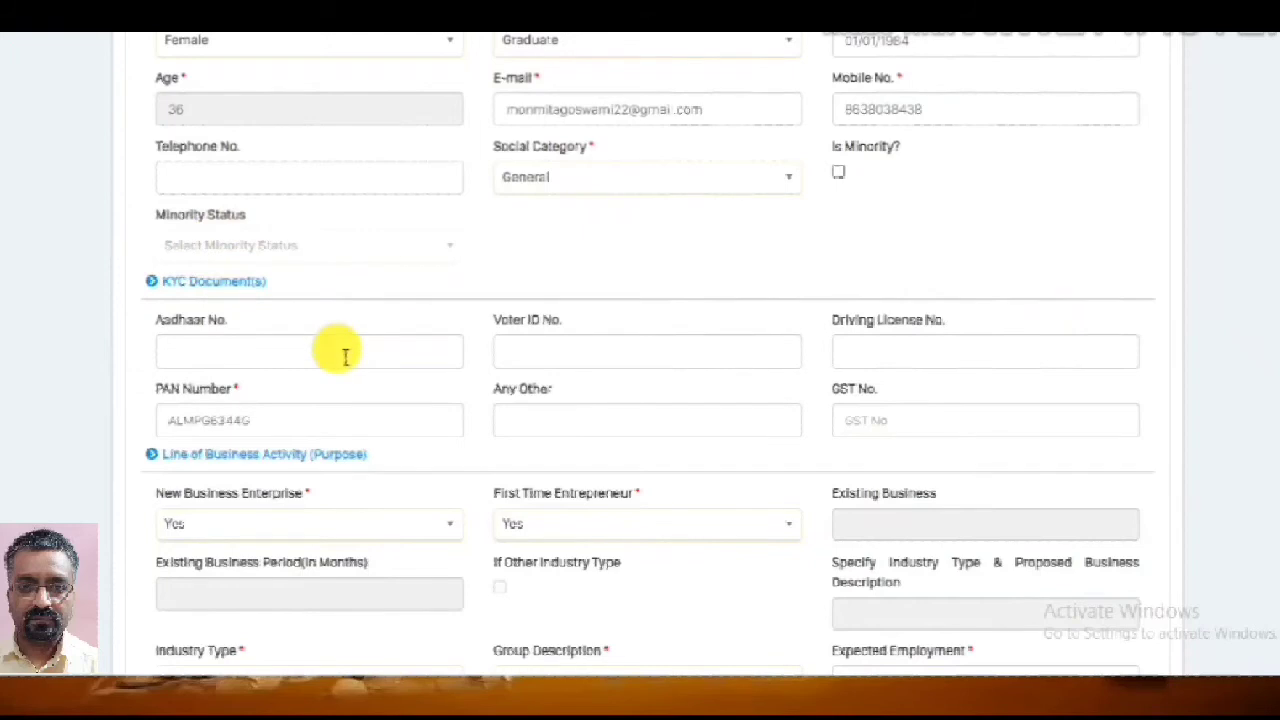
scroll(340, 350, down, 2)
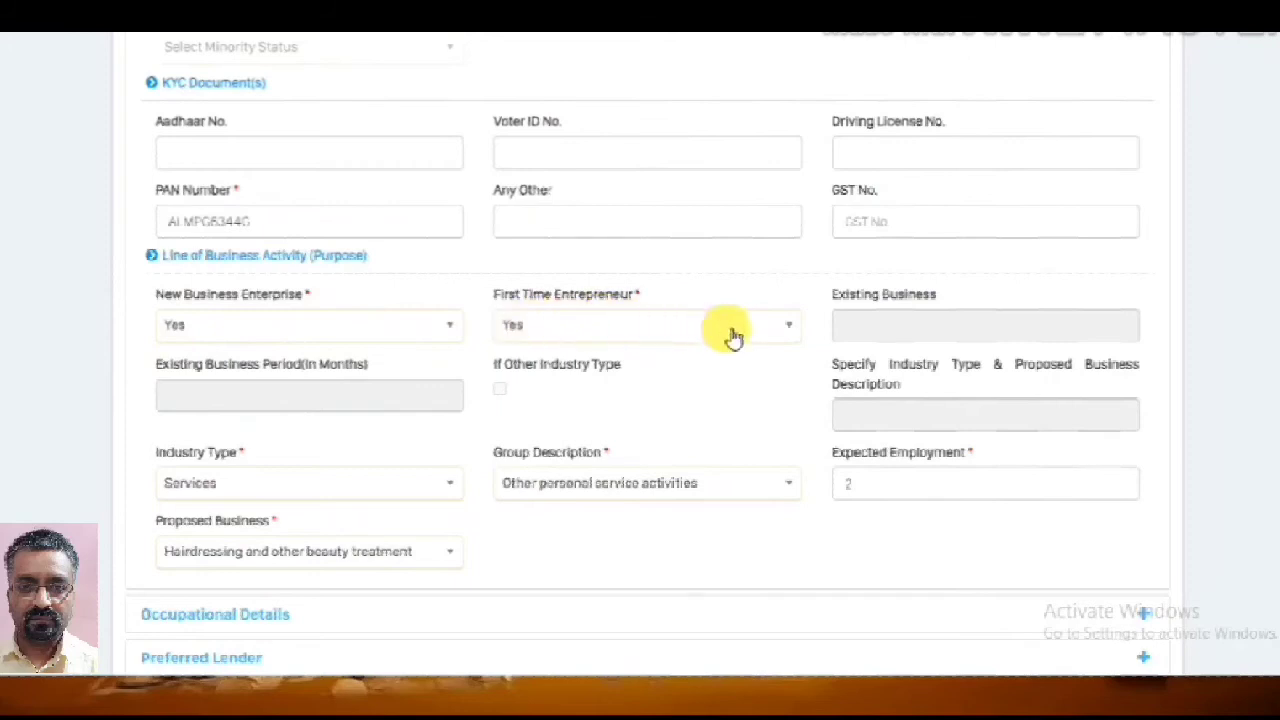
click(776, 336)
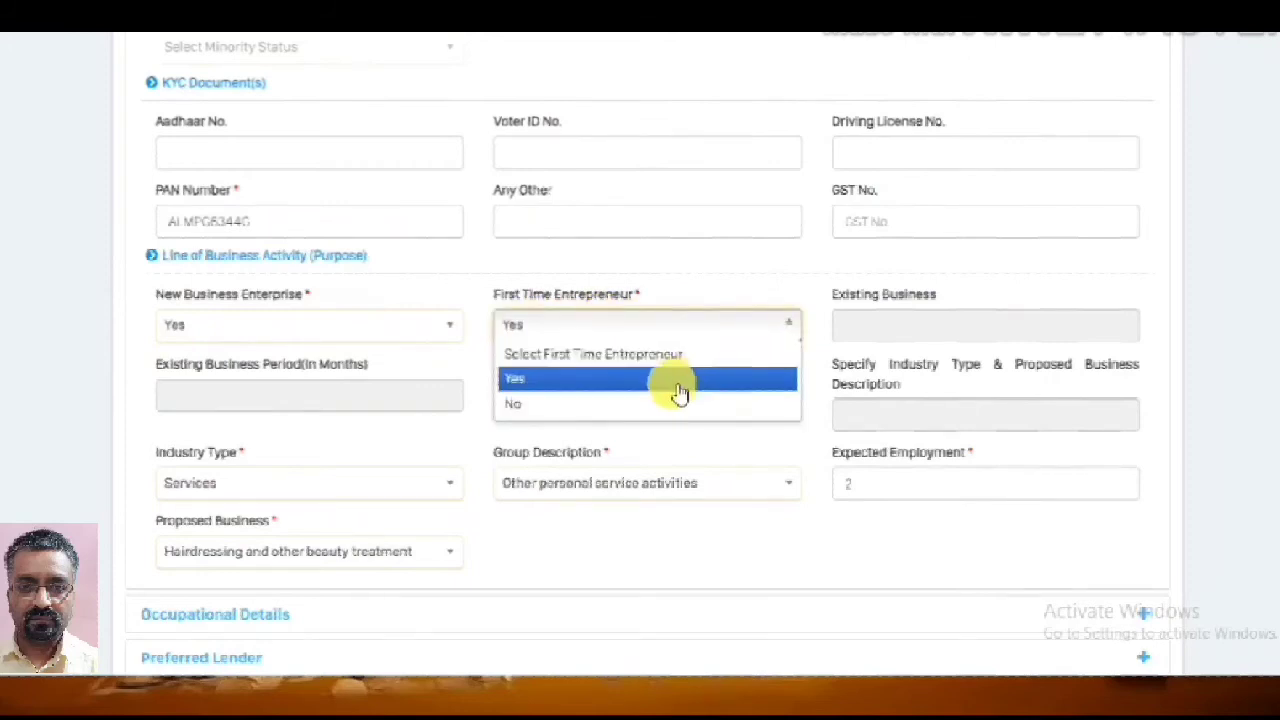
click(632, 380)
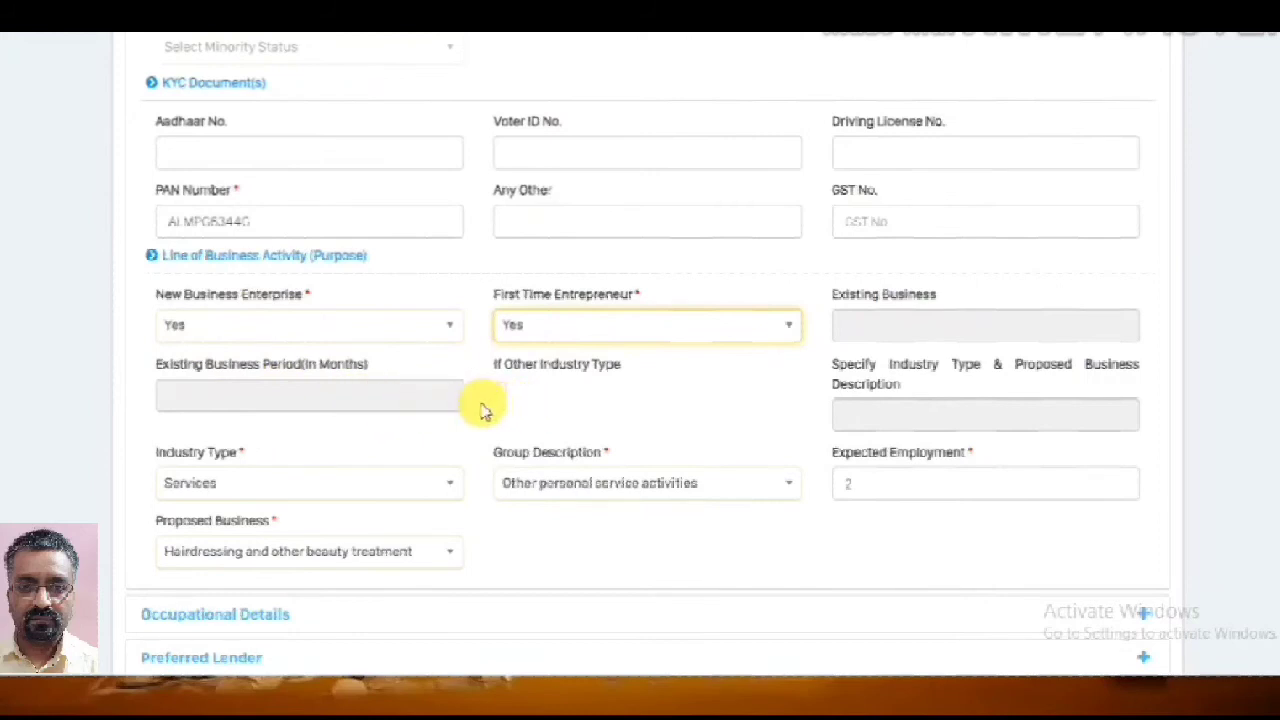
click(446, 331)
click(371, 401)
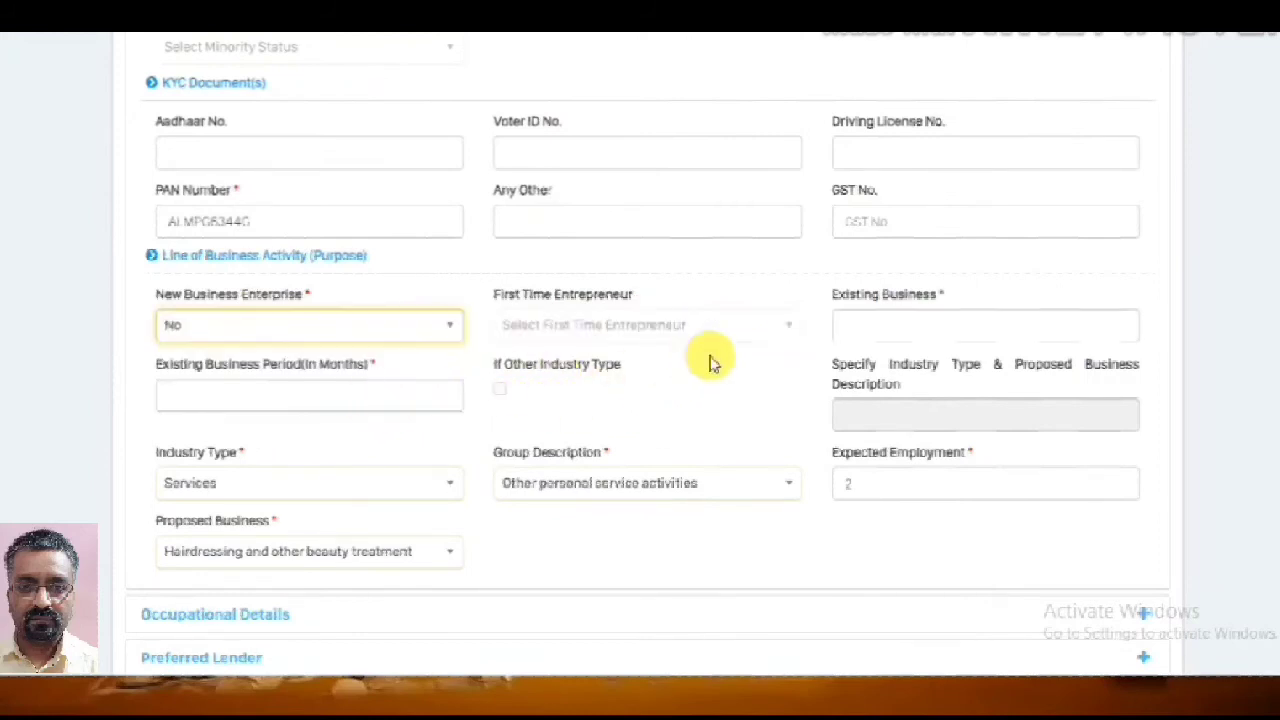
click(756, 328)
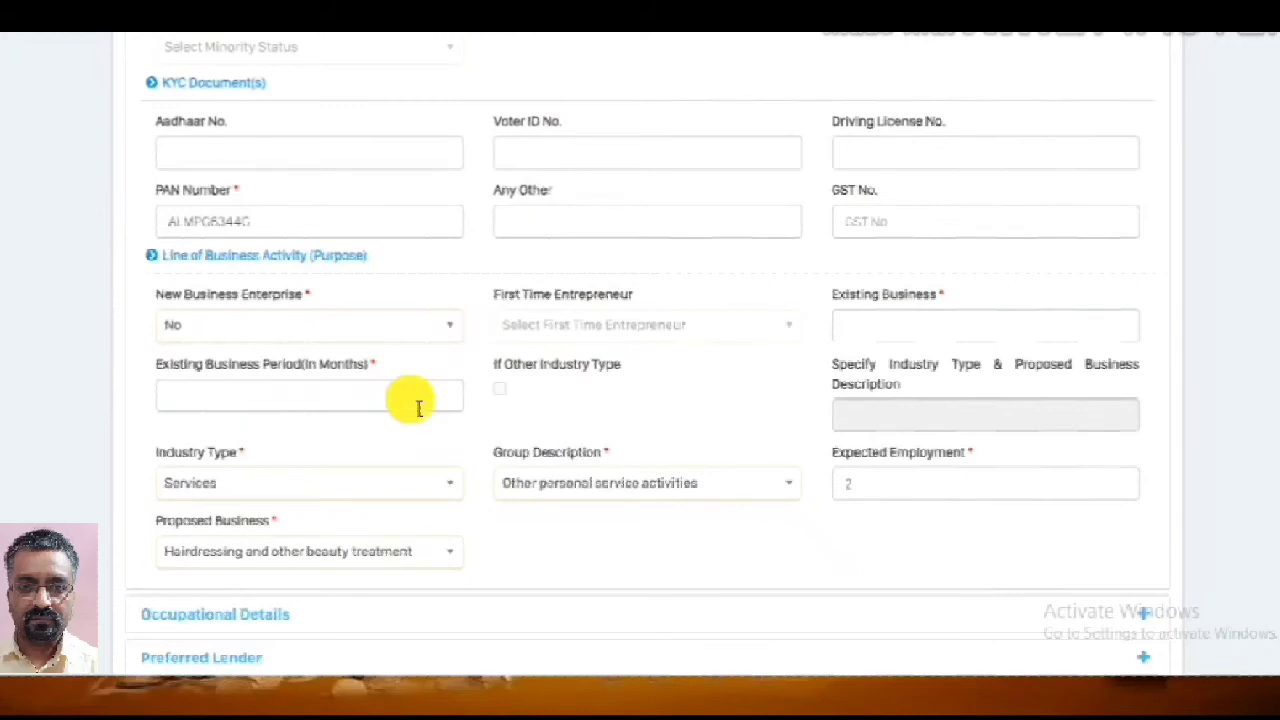
click(445, 330)
click(393, 390)
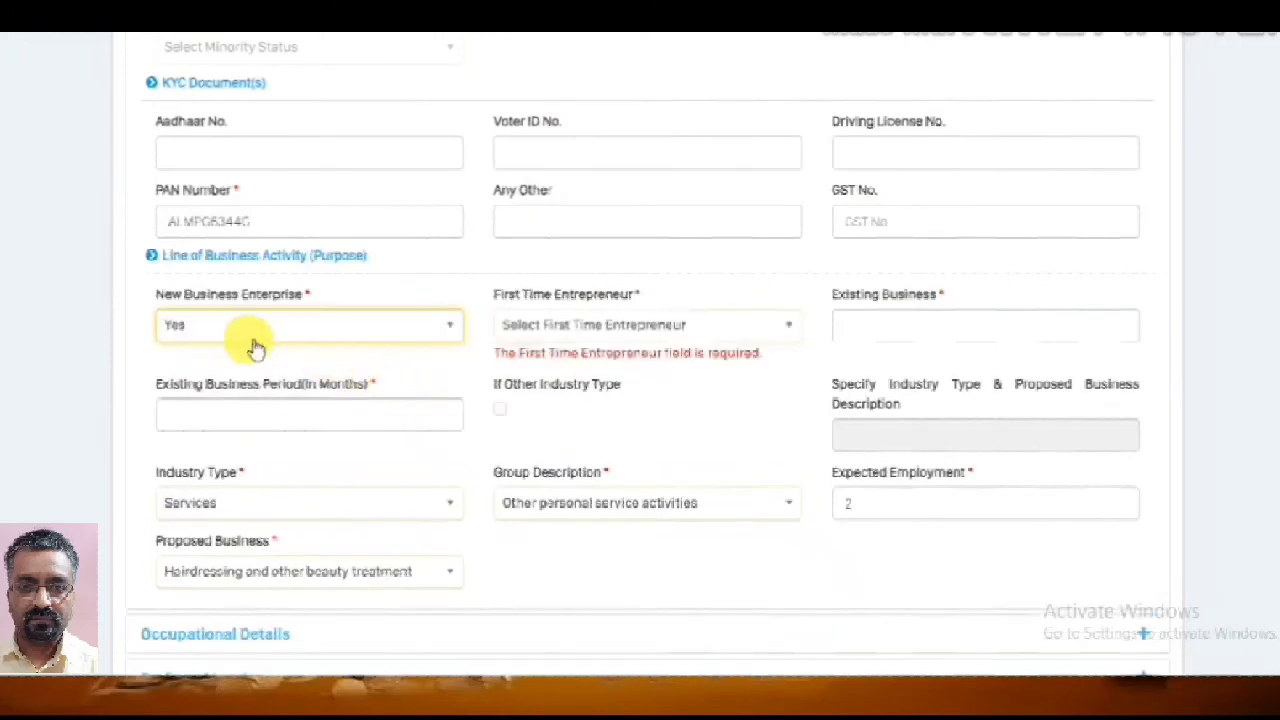
click(665, 328)
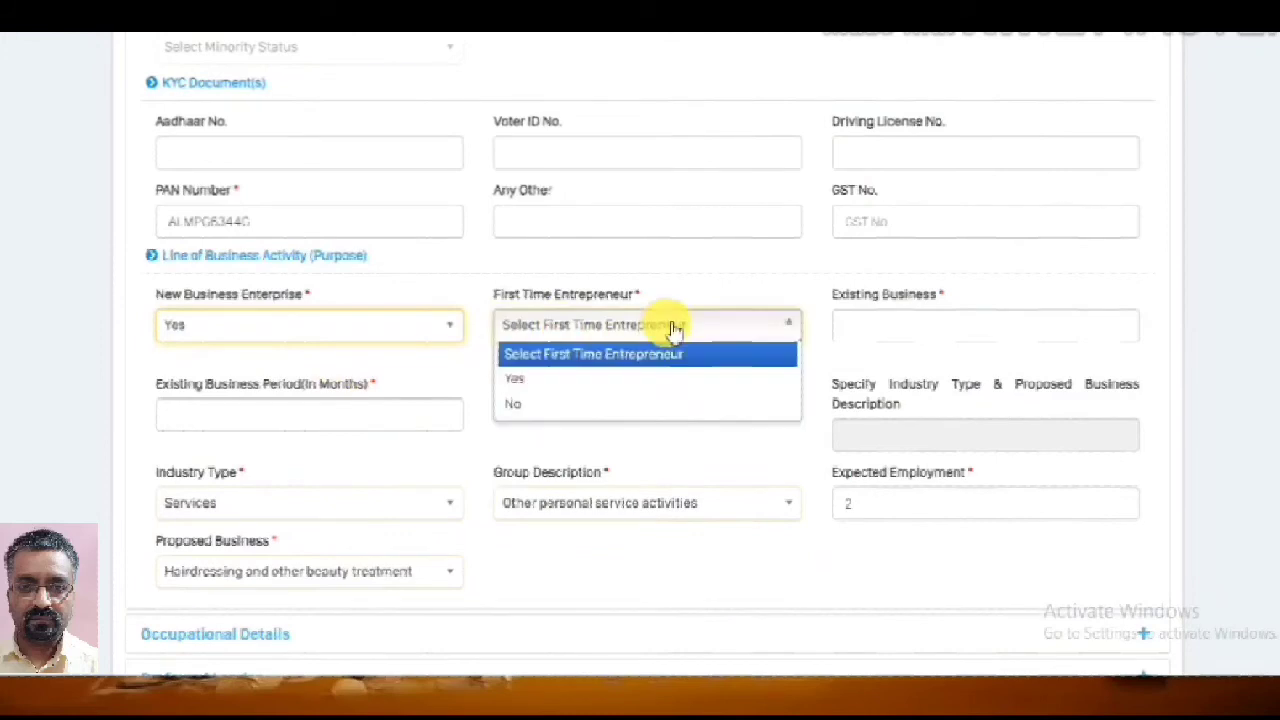
click(645, 379)
scroll(622, 490, down, 1)
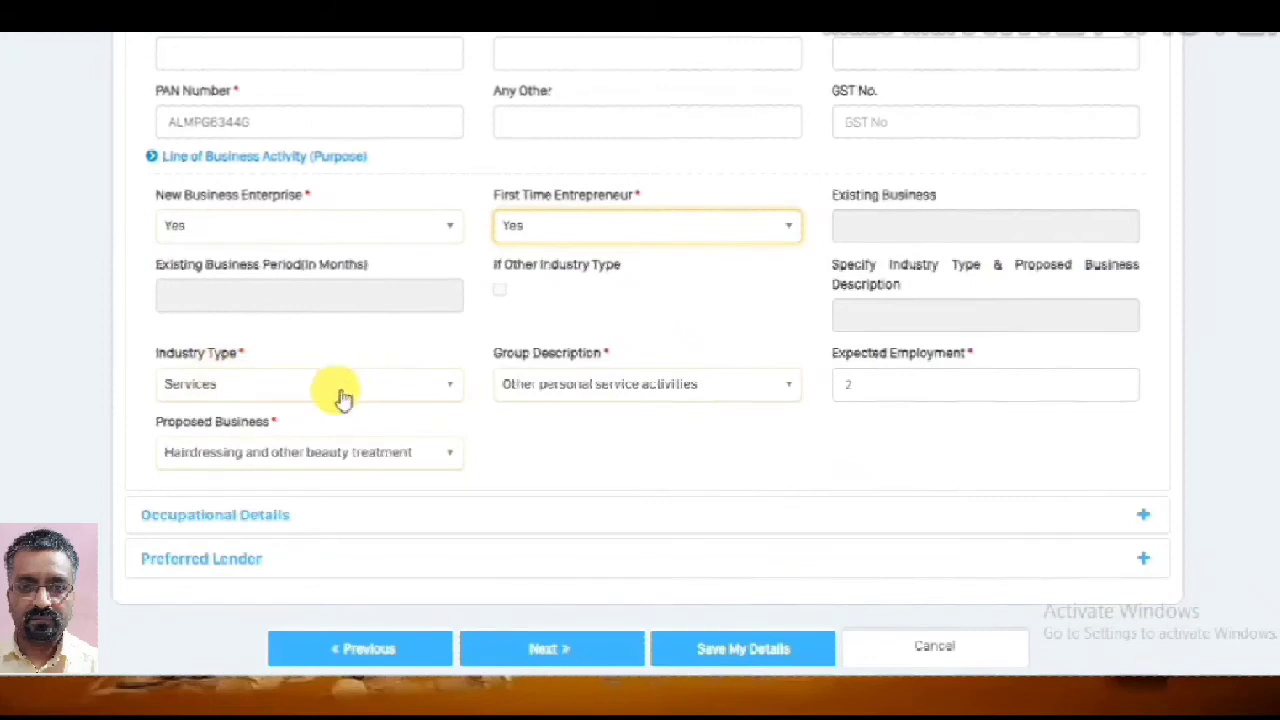
Choose Services, 'Other personal service activities', and 'Hairdressing and other beauty treatment' as business activity
click(447, 381)
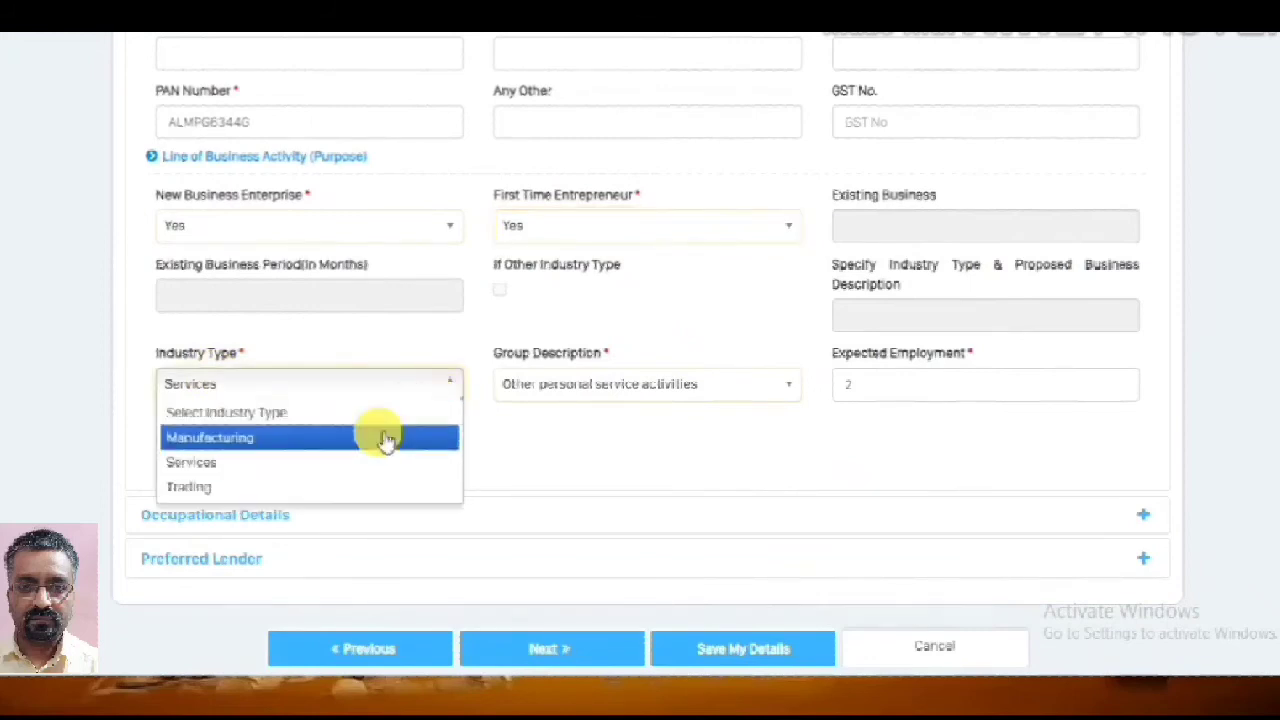
click(334, 467)
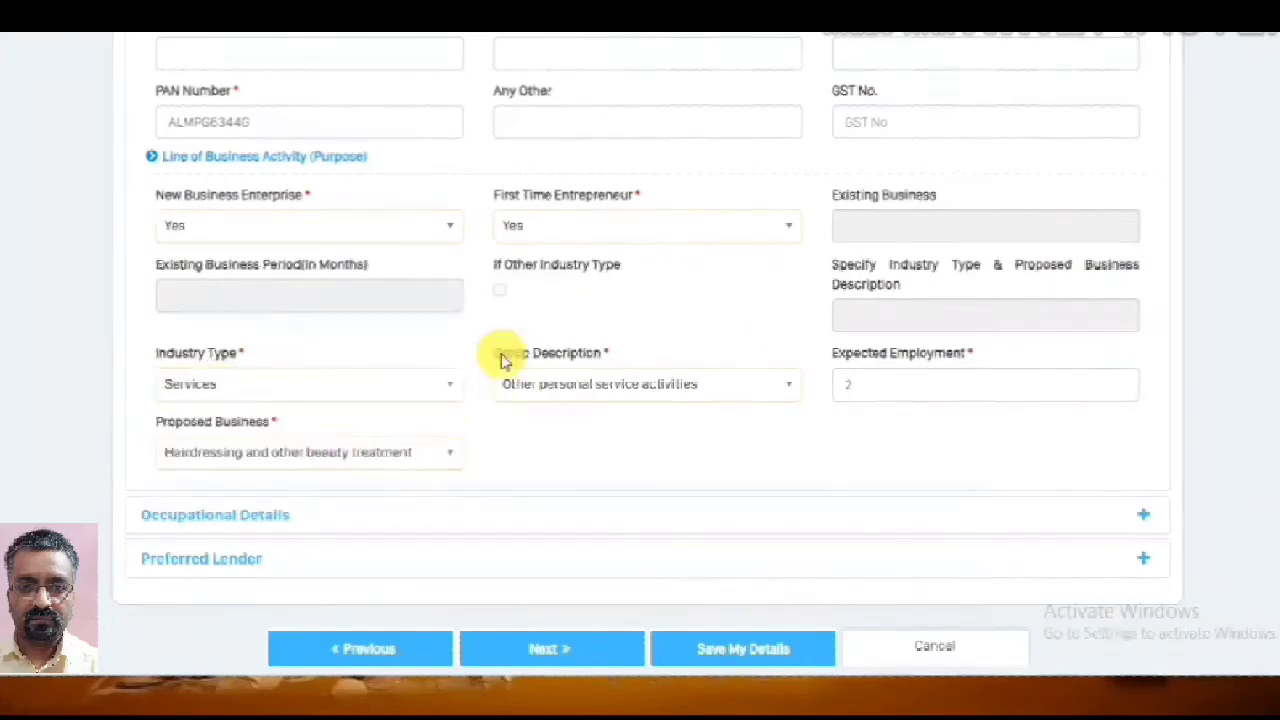
click(790, 390)
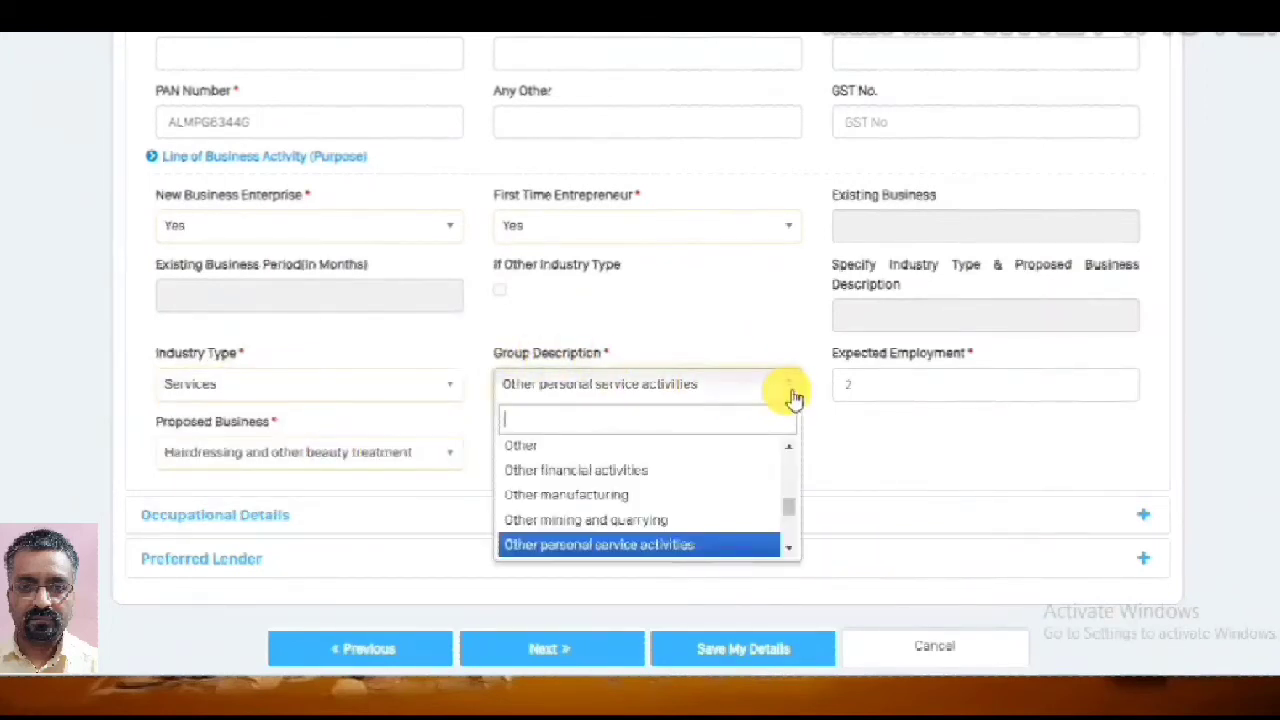
click(695, 545)
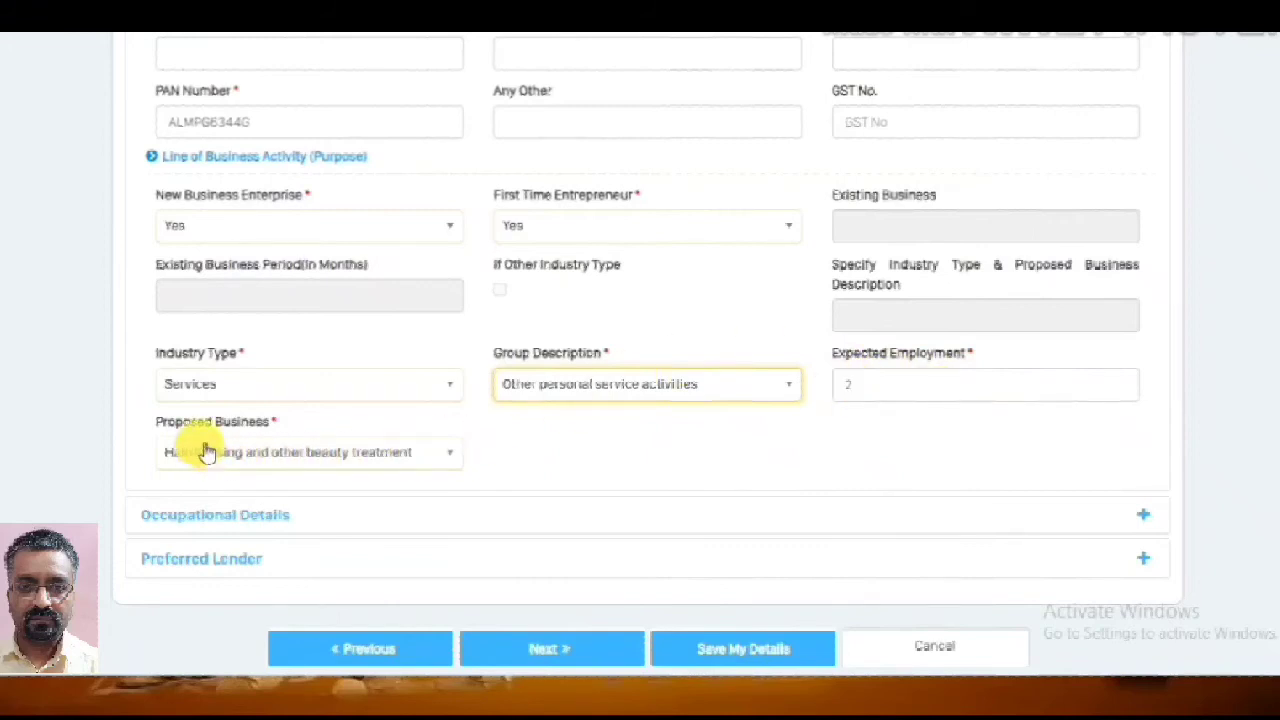
click(456, 456)
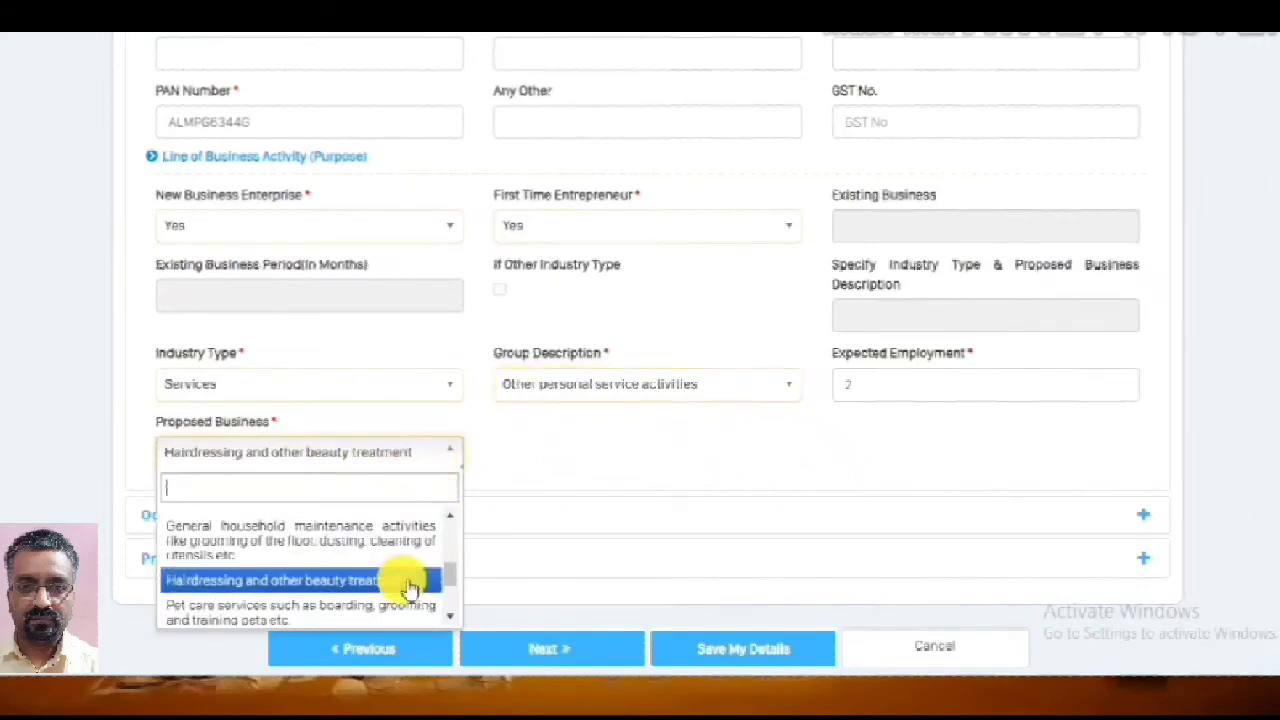
click(330, 582)
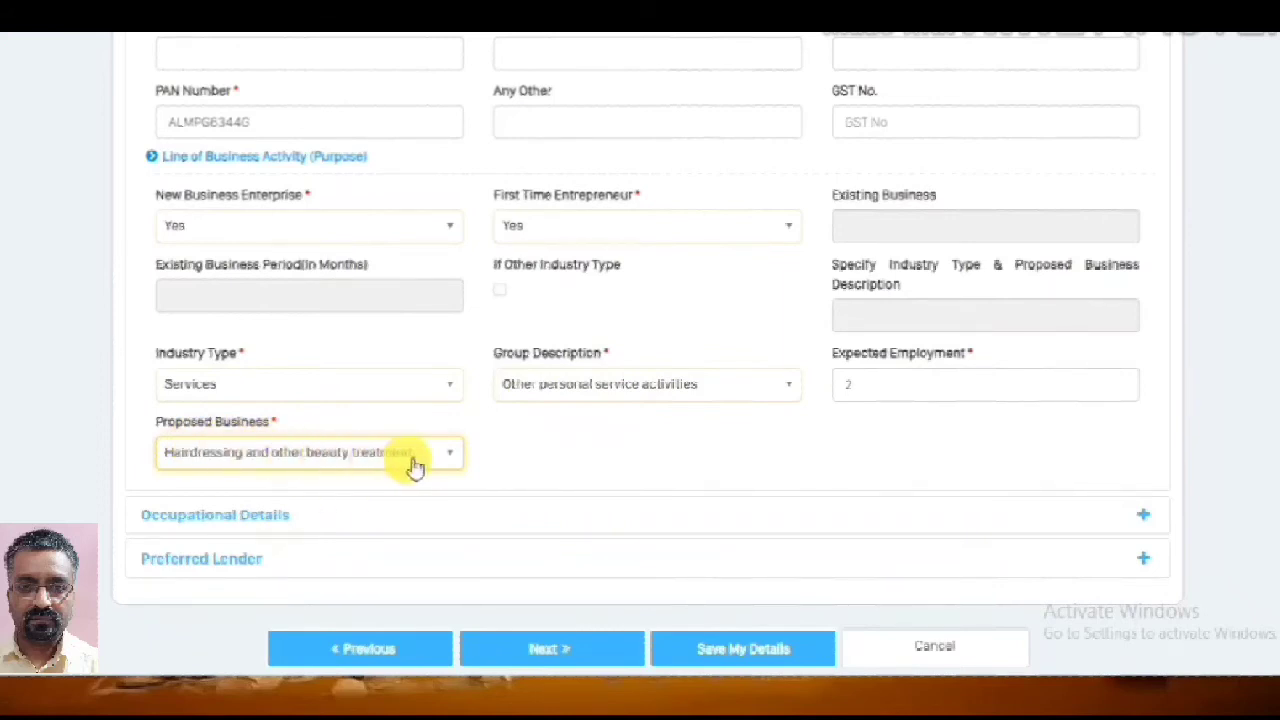
scroll(745, 471, down, 1)
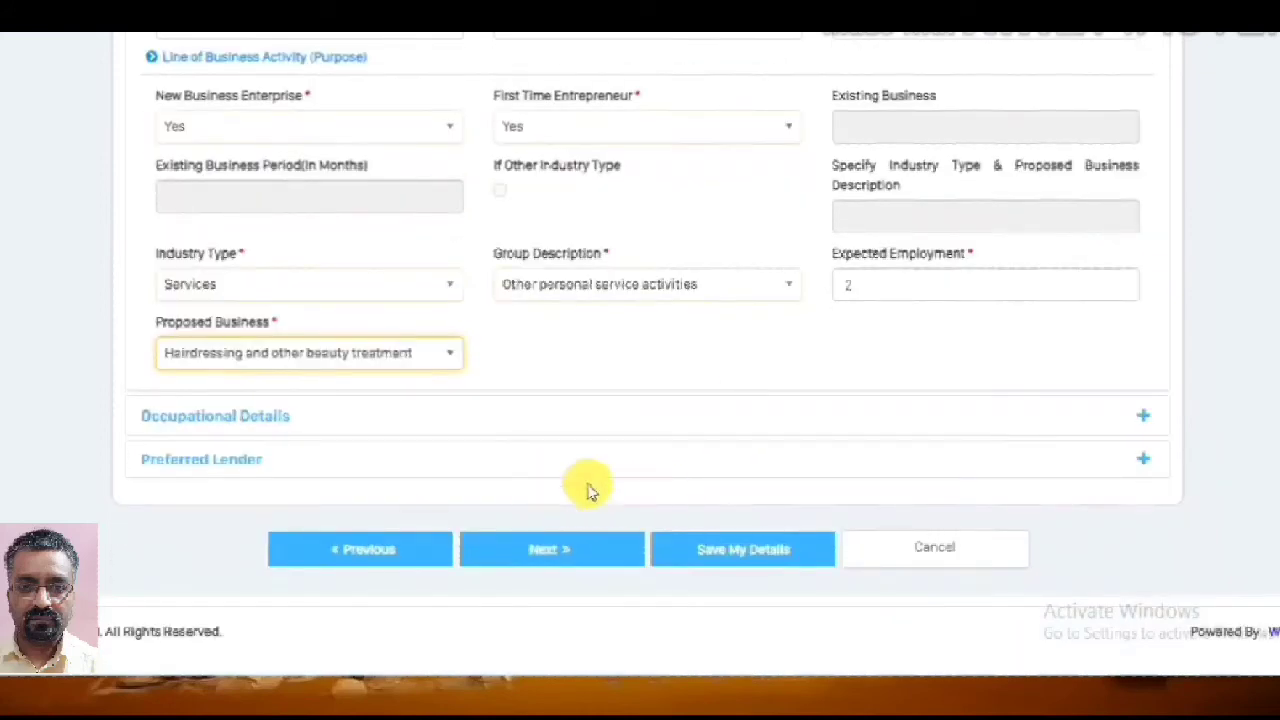
Save and proceed to Occupational Details showing sales 80000/300000, CC/OD 40000, term loan 10000
click(770, 558)
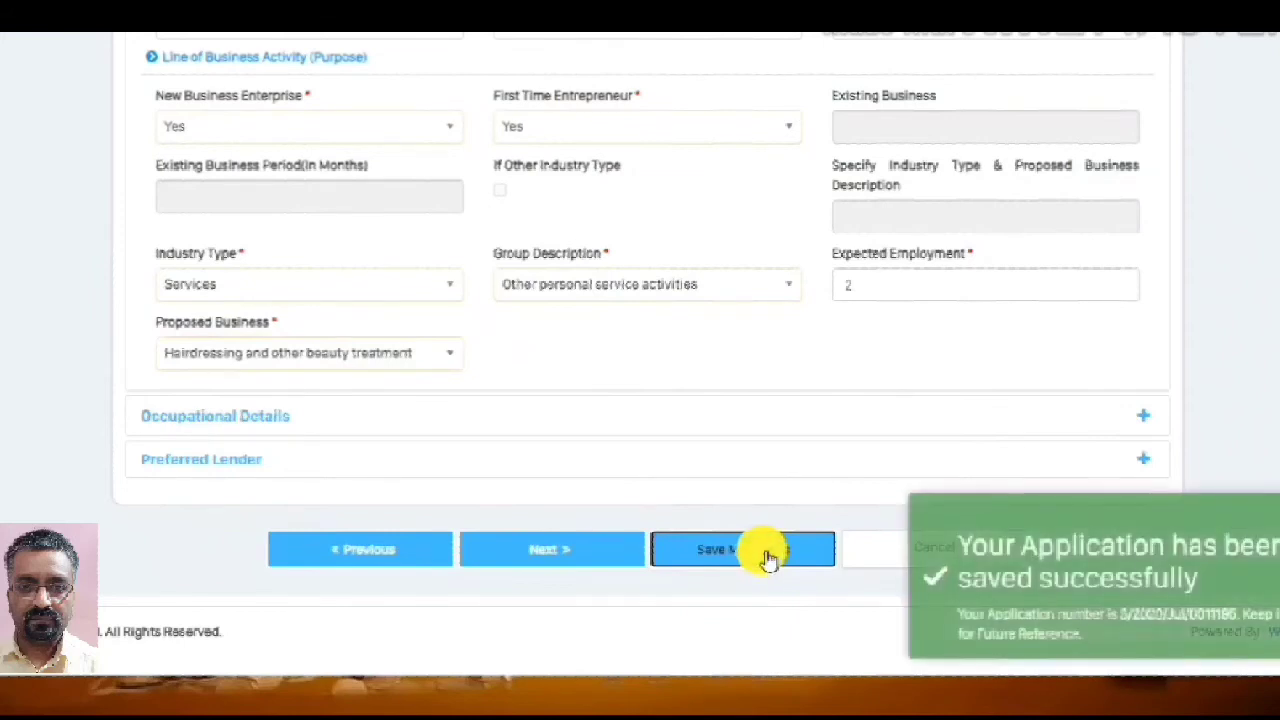
click(578, 556)
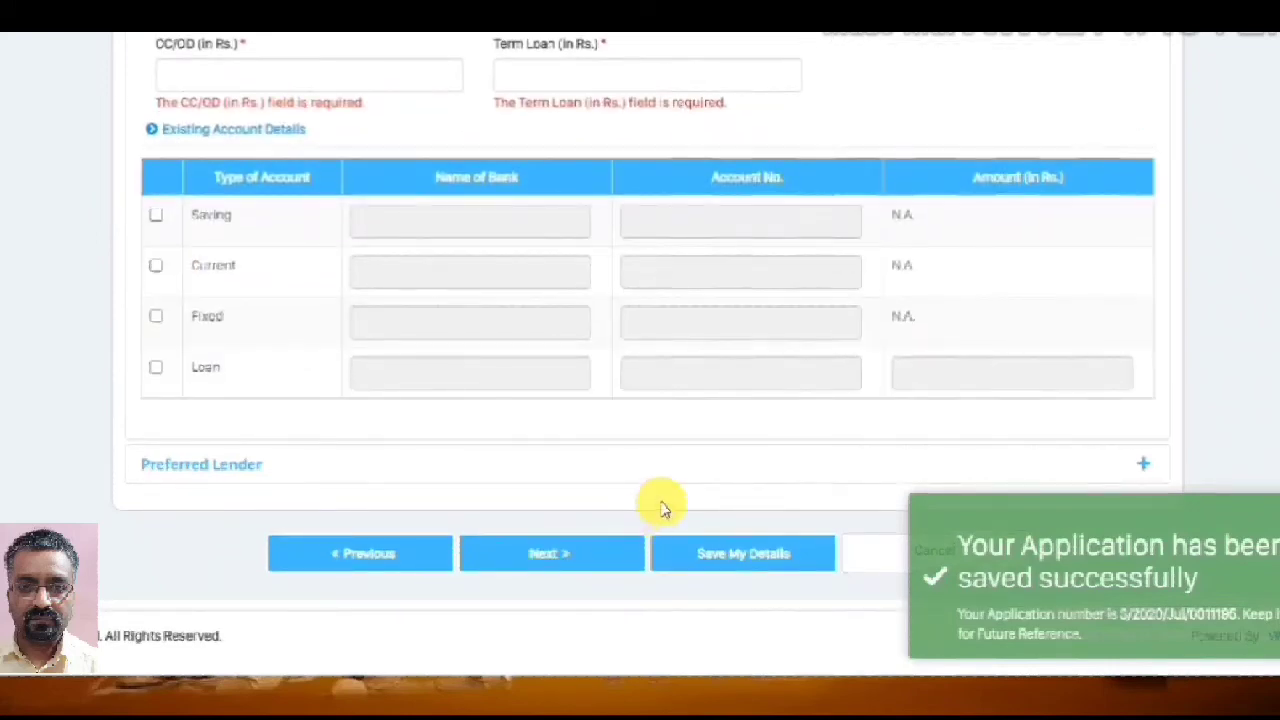
scroll(725, 430, up, 1)
scroll(725, 430, up, 4)
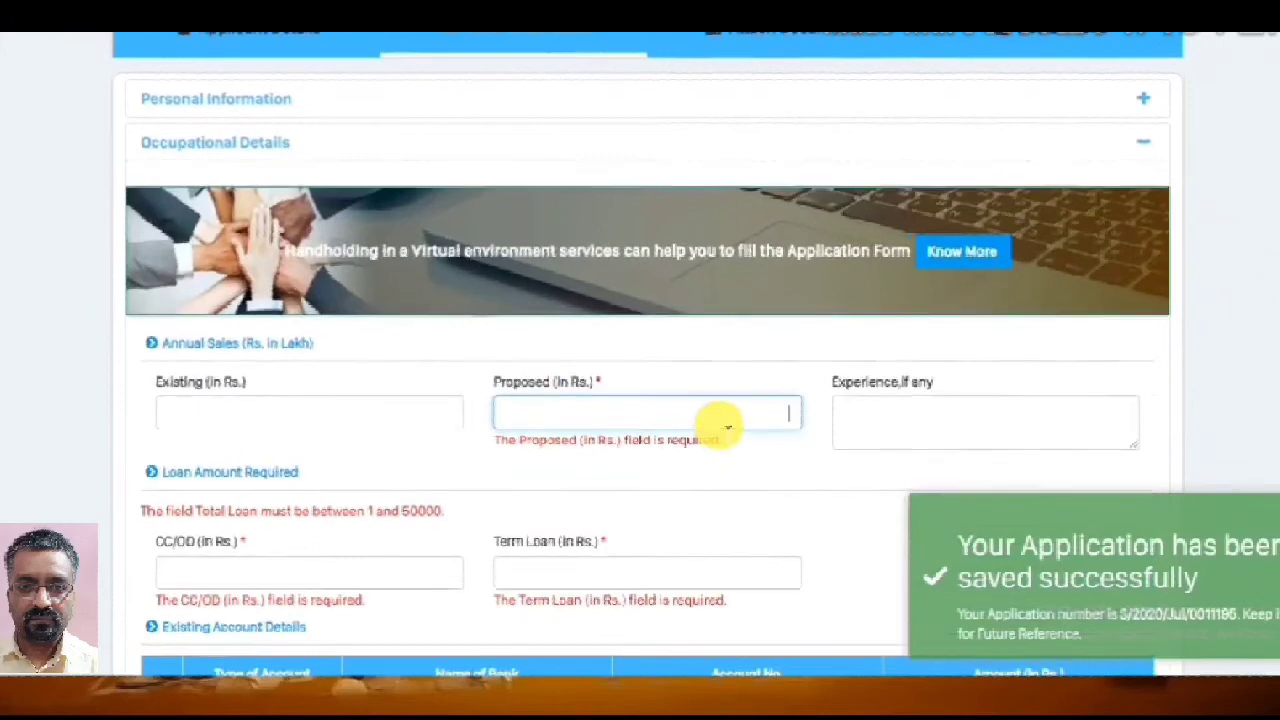
scroll(722, 428, up, 1)
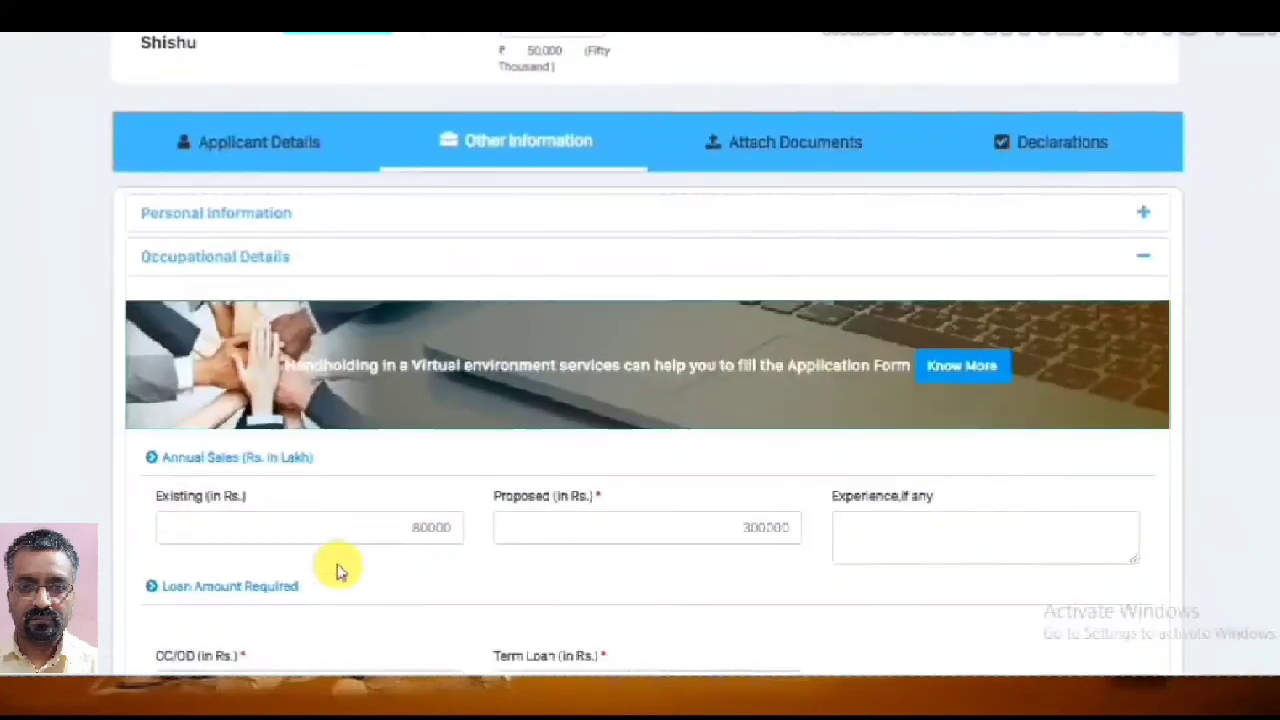
scroll(337, 569, down, 2)
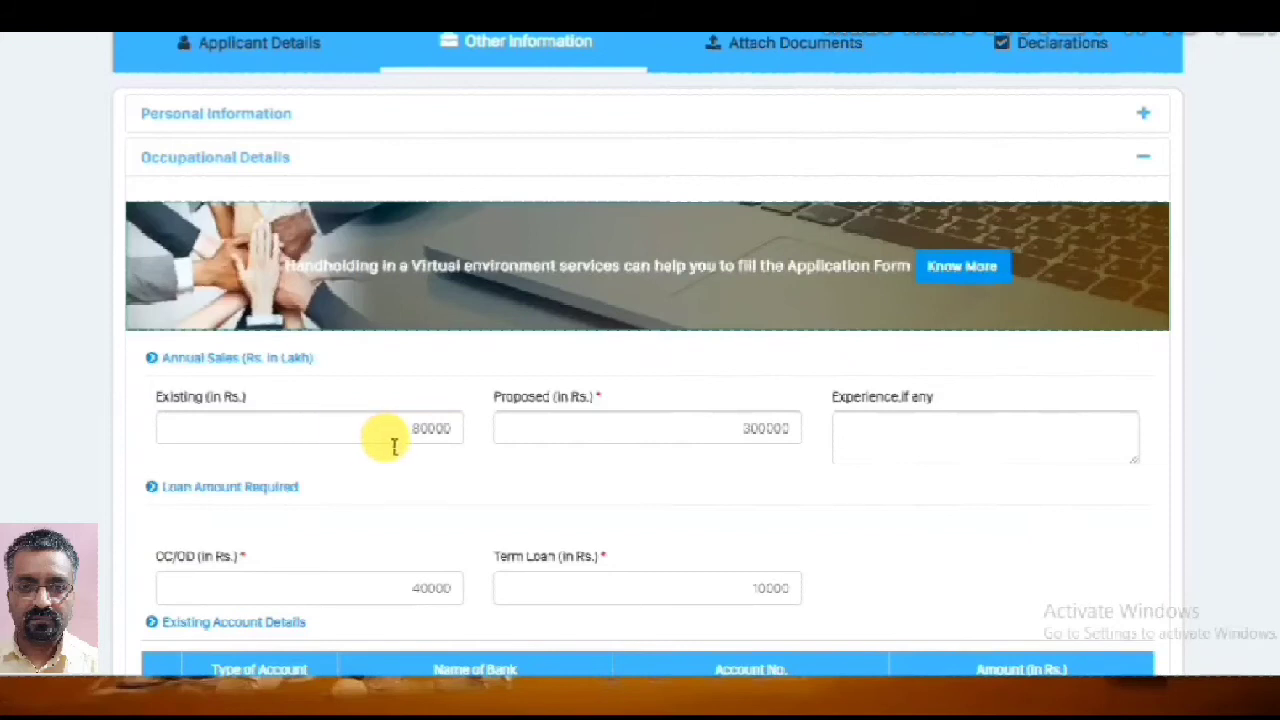
scroll(400, 440, down, 2)
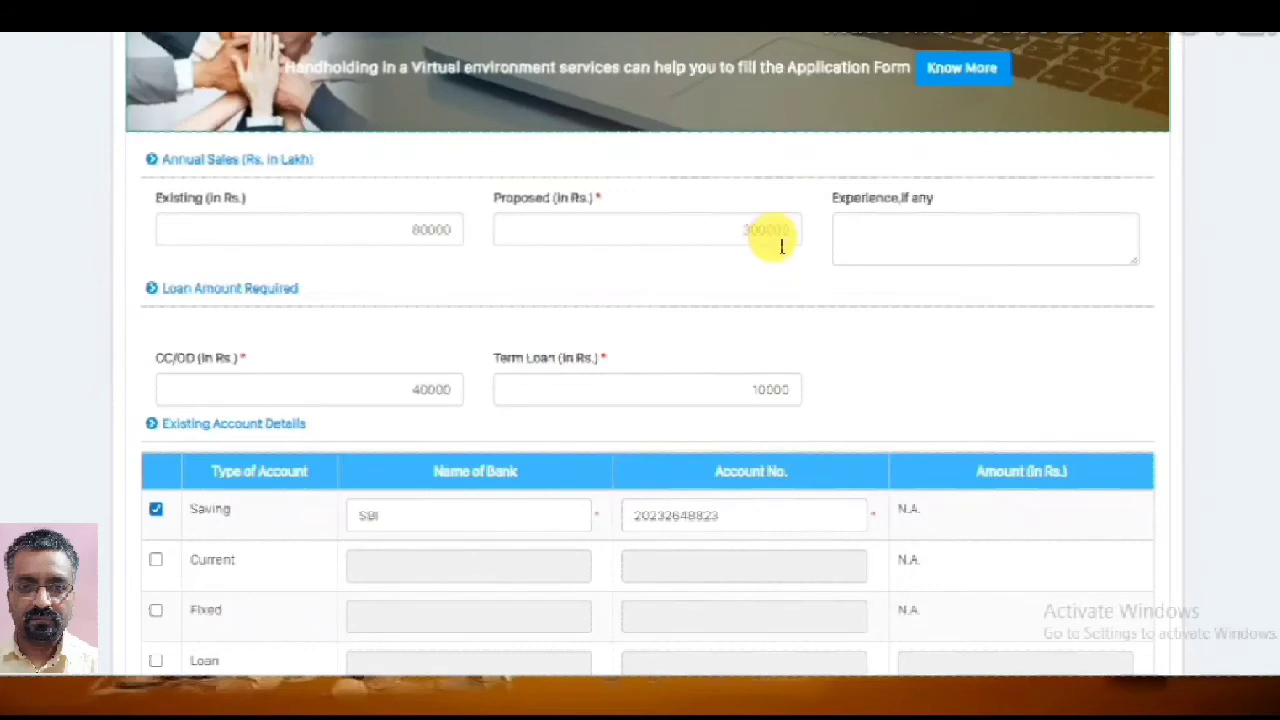
Change the existing annual sales figure from 80000 to 100000
click(428, 233)
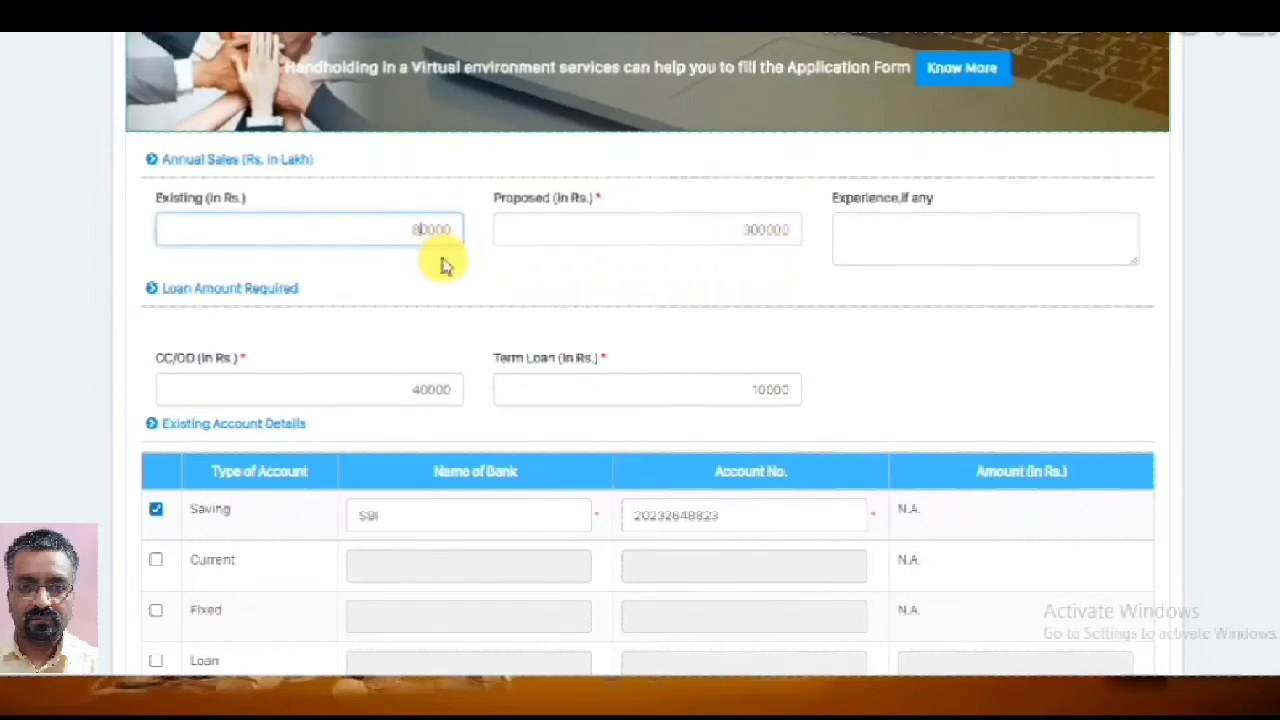
key(BackSpace)
text(1)
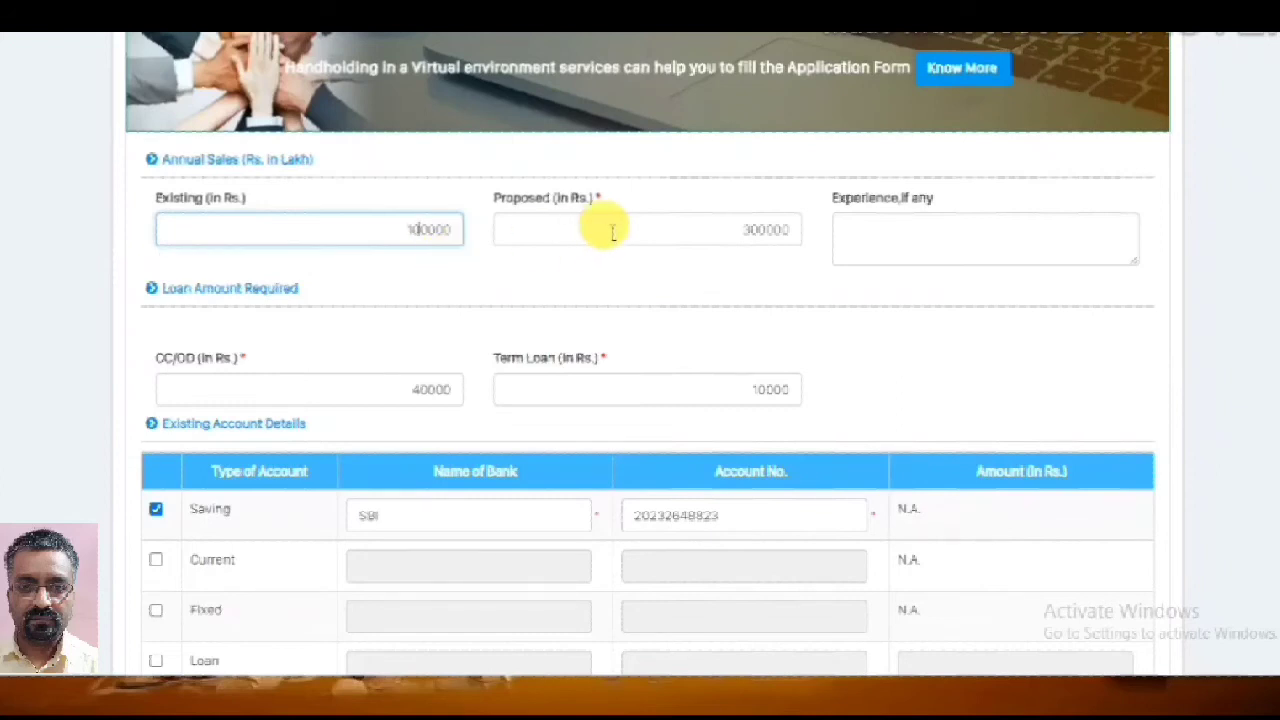
click(718, 246)
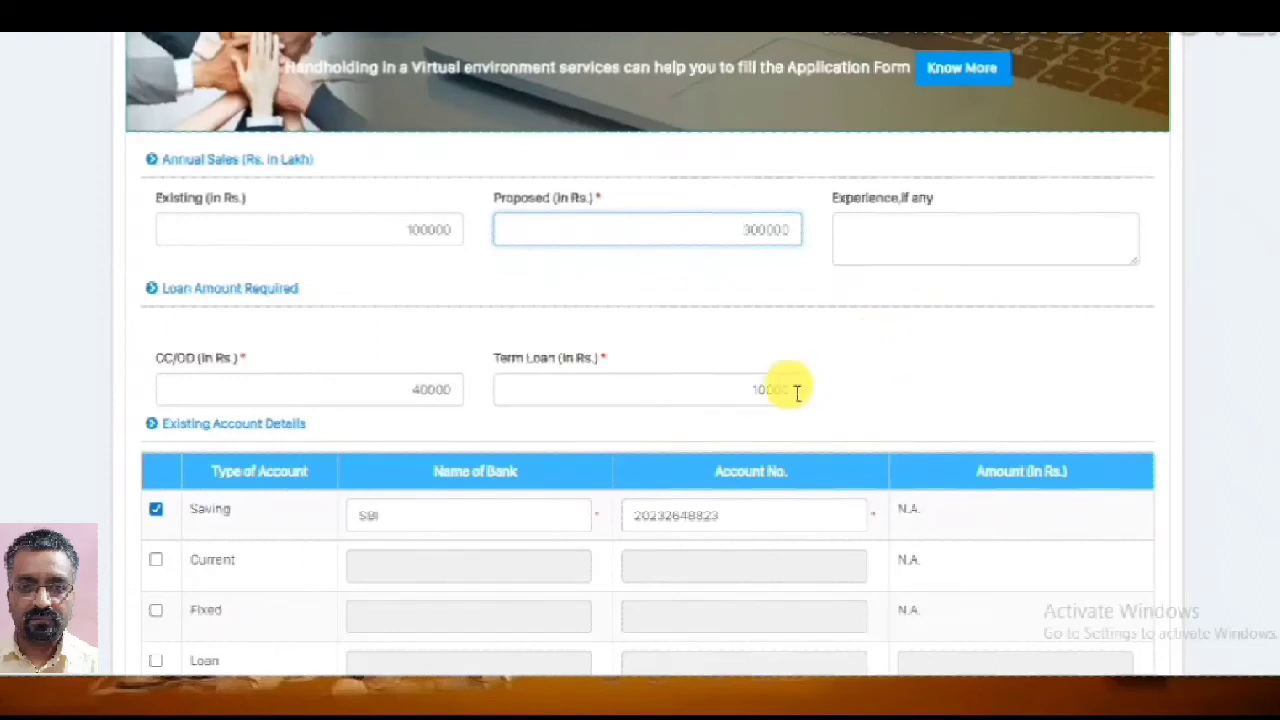
Save the updated application details
scroll(660, 432, down, 1)
scroll(660, 432, down, 2)
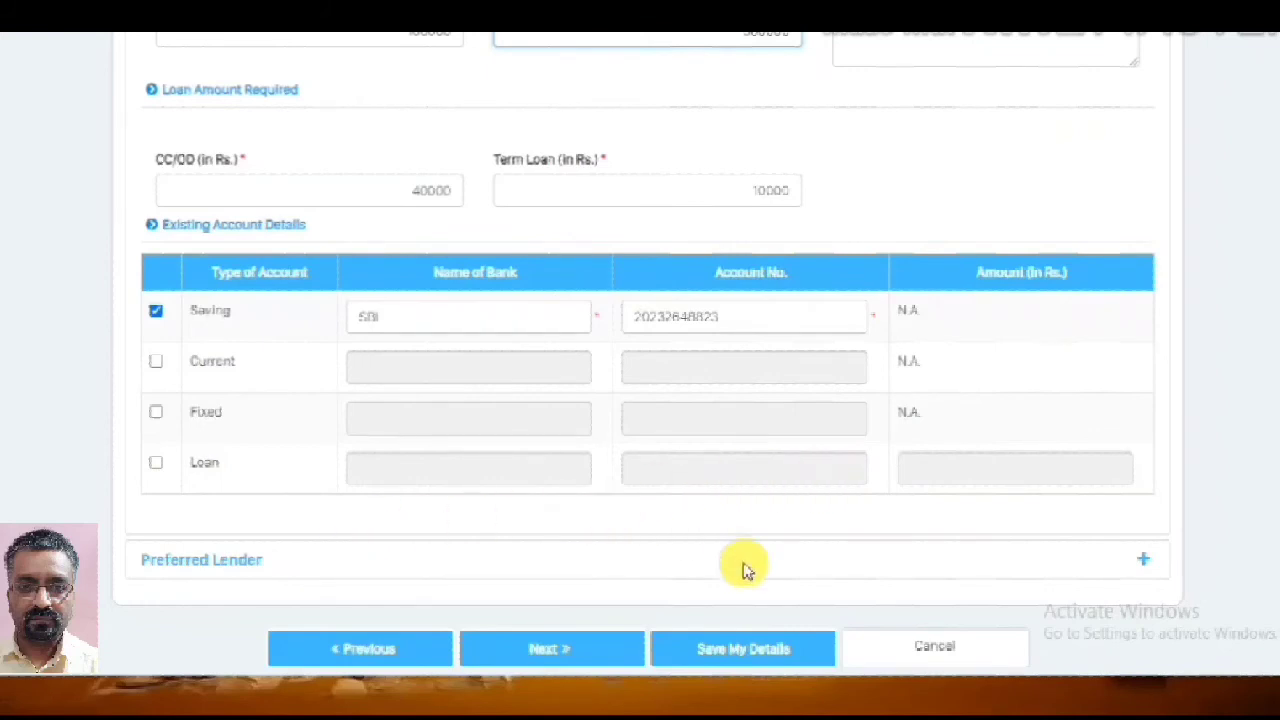
scroll(790, 632, down, 1)
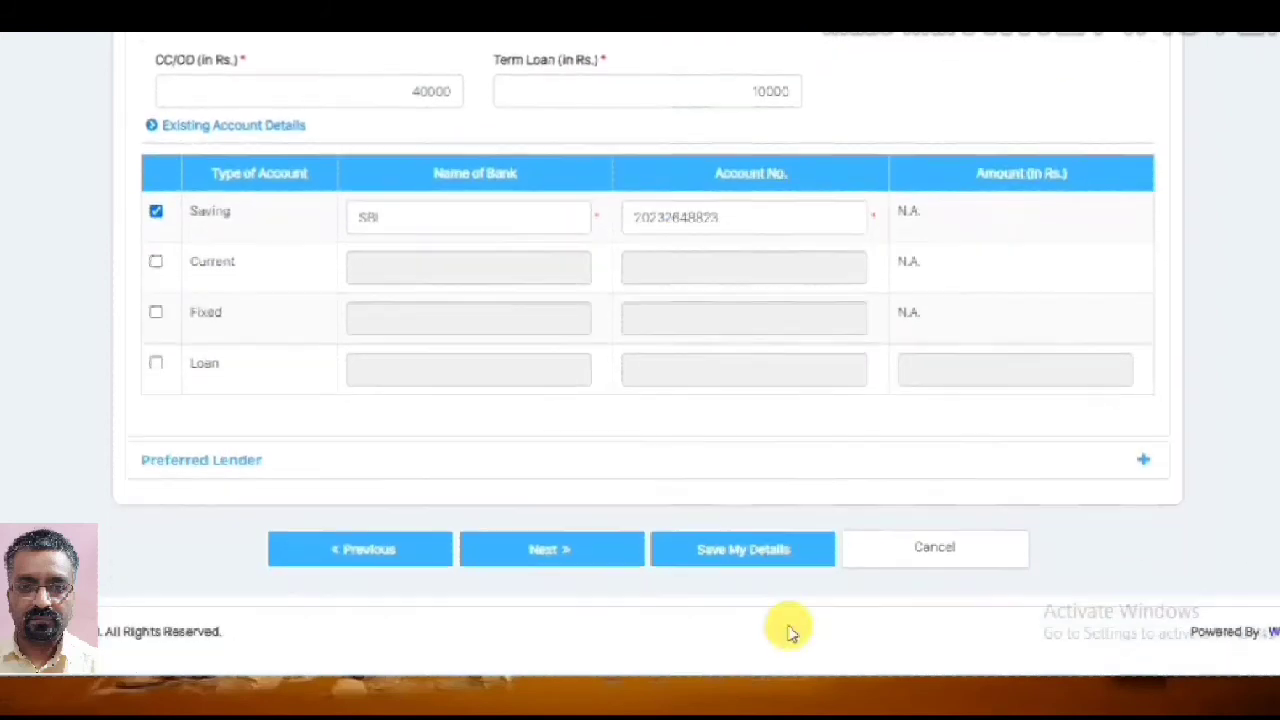
click(766, 562)
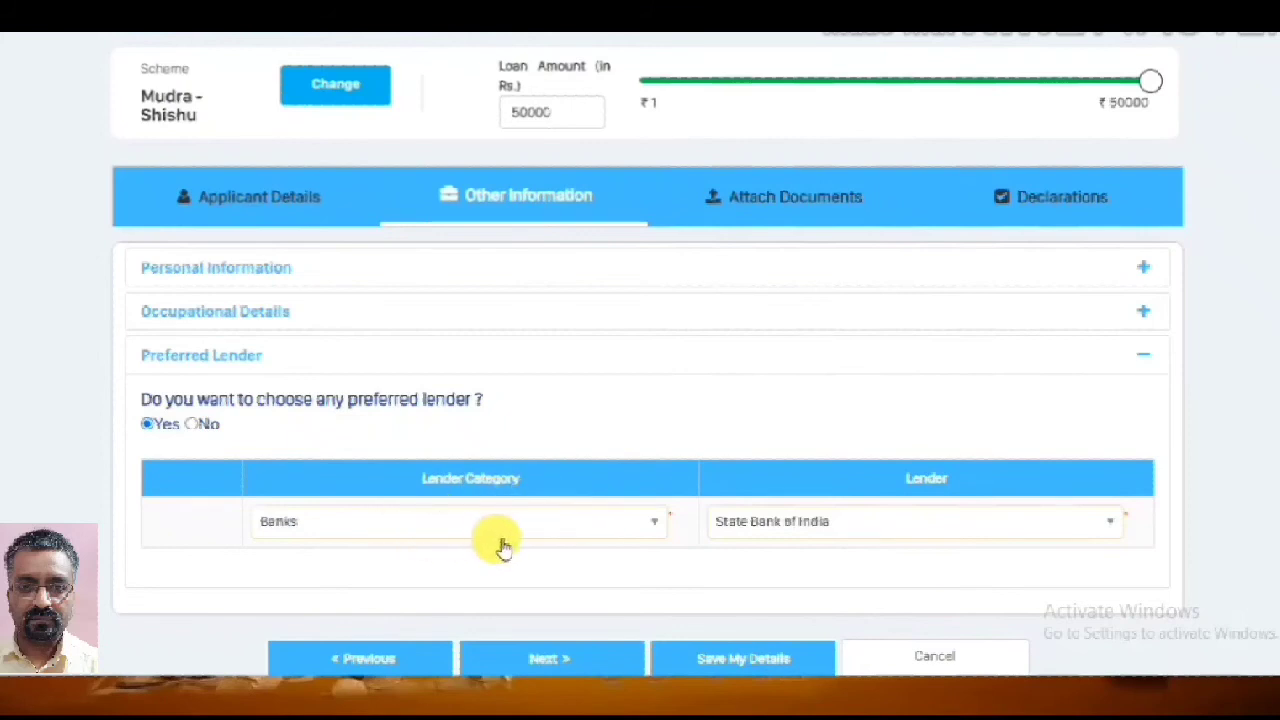
Answer No to Preferred Lender instead of State Bank of India, and save
click(1036, 522)
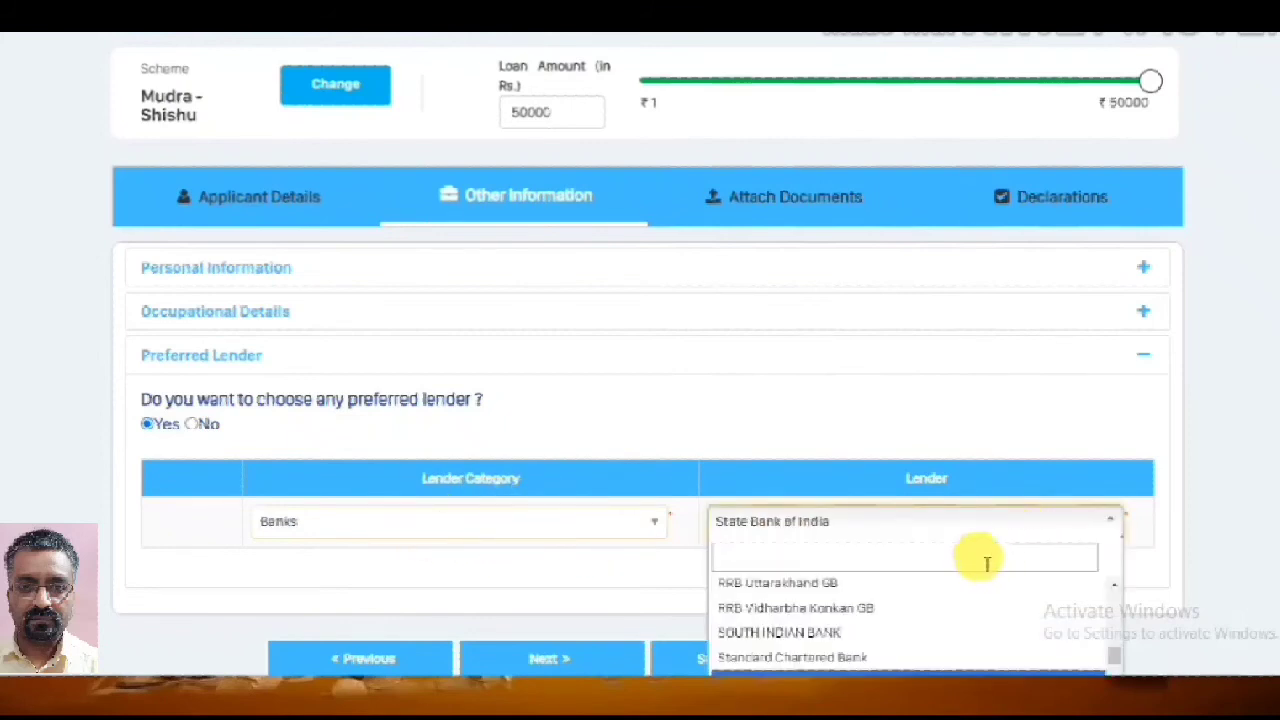
click(963, 525)
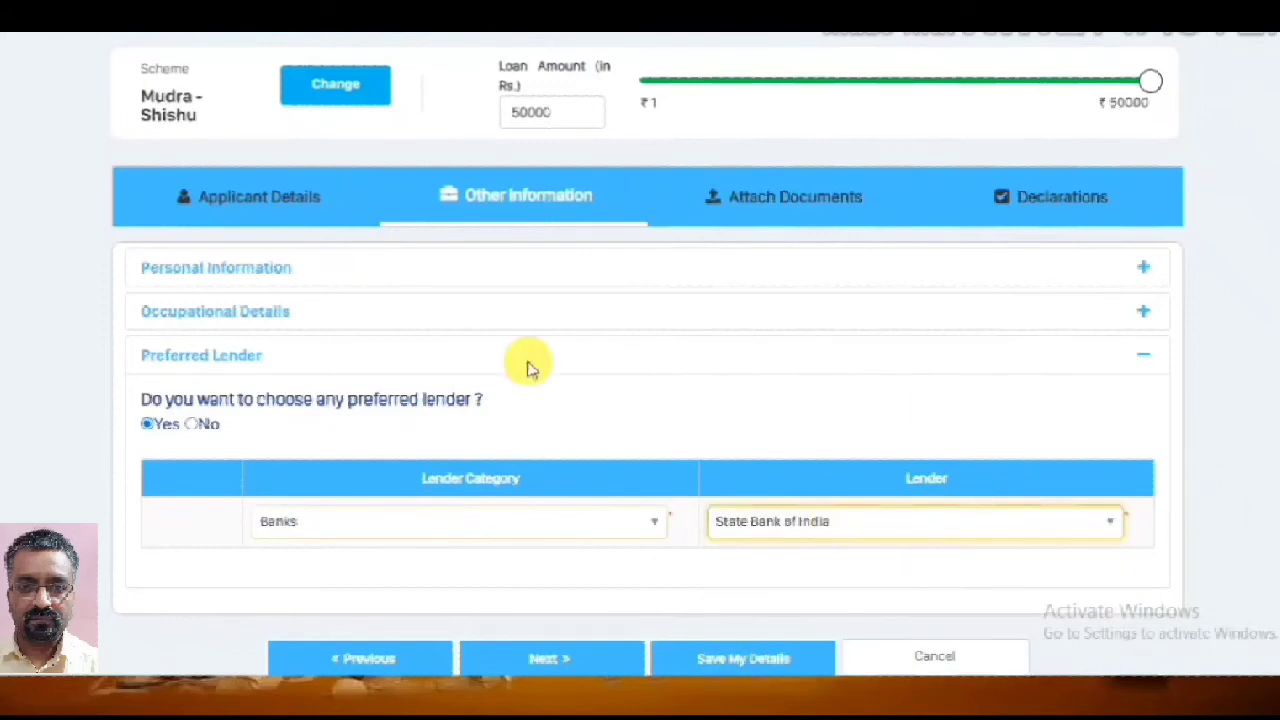
click(191, 424)
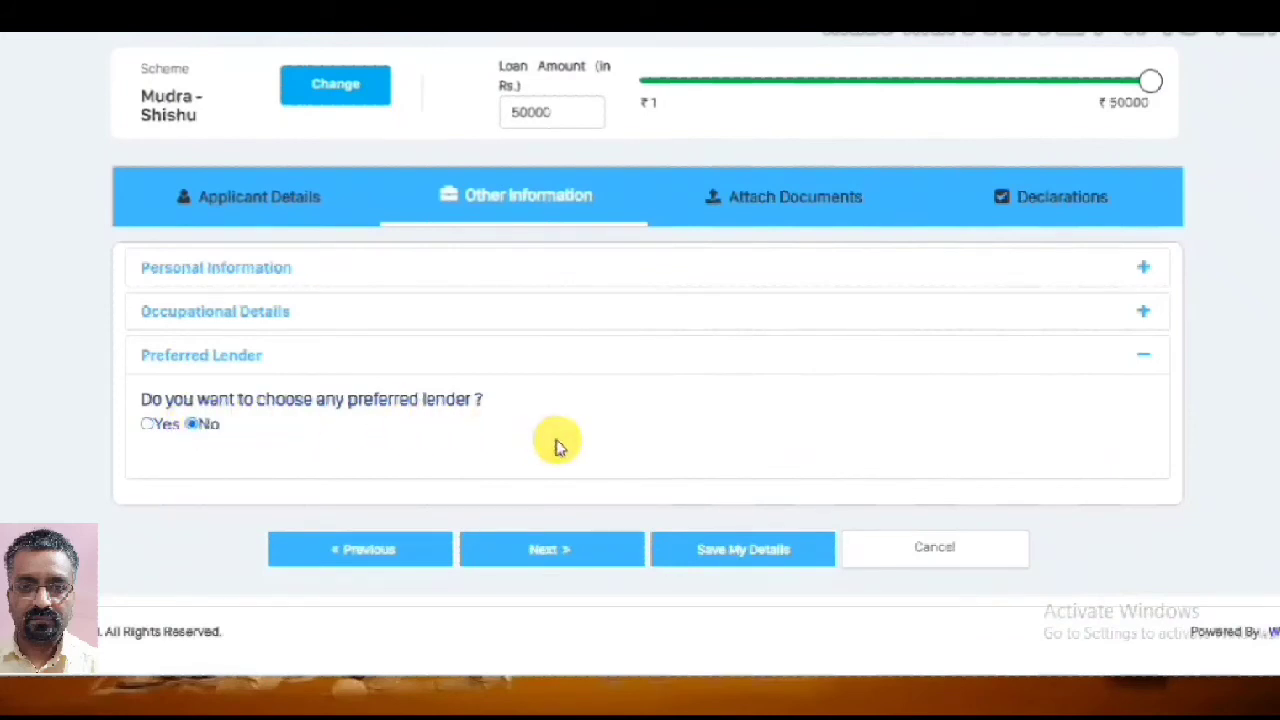
click(748, 563)
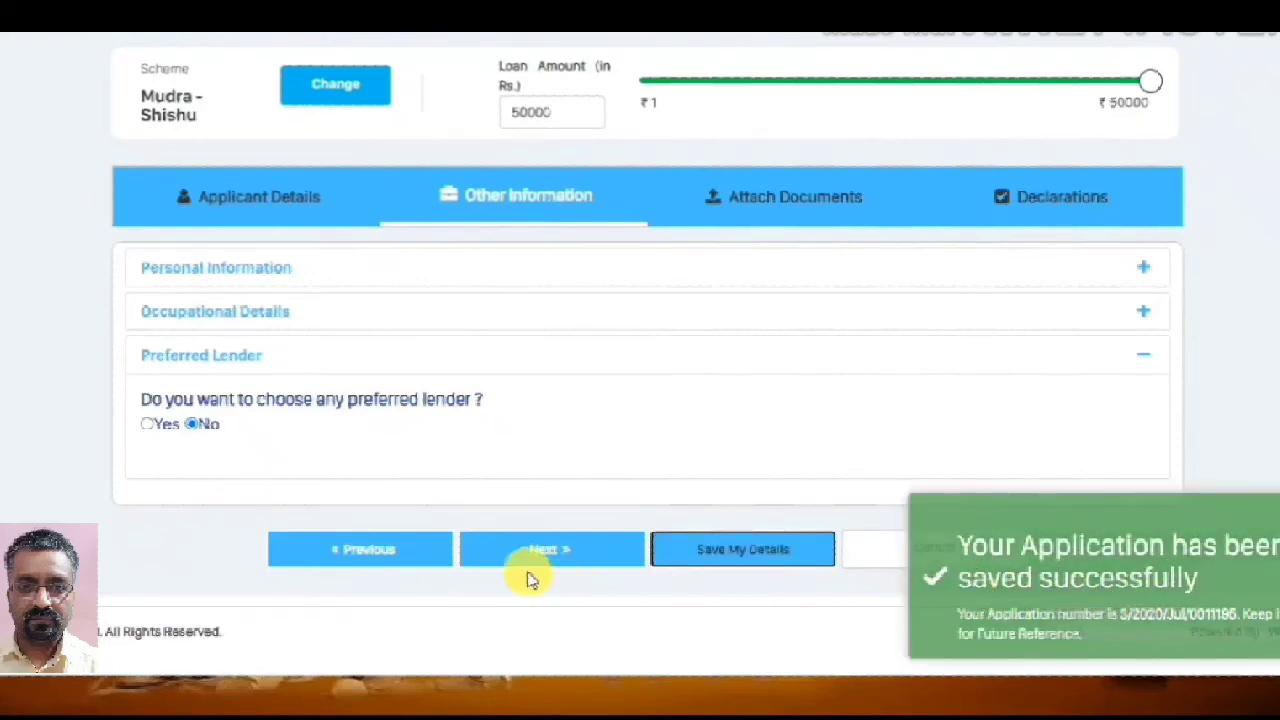
Go to Attach Documents and keep PAN Card as the ID proof type
click(563, 557)
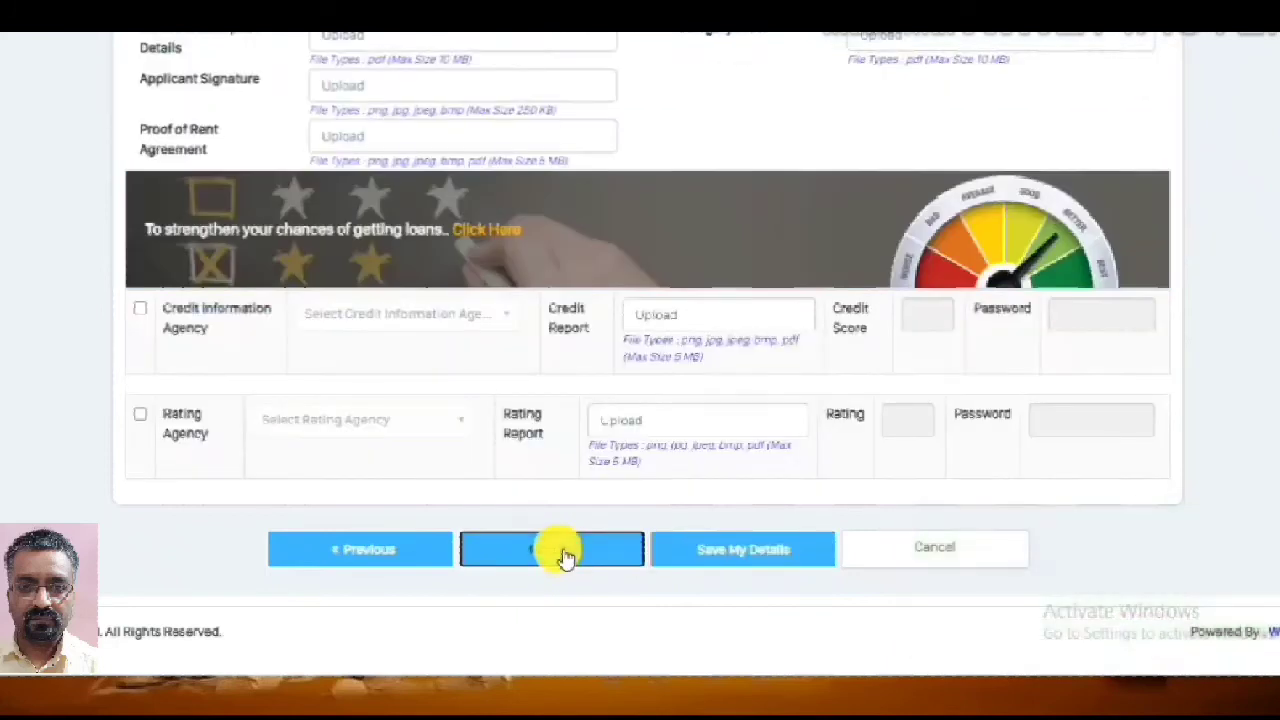
scroll(560, 555, up, 3)
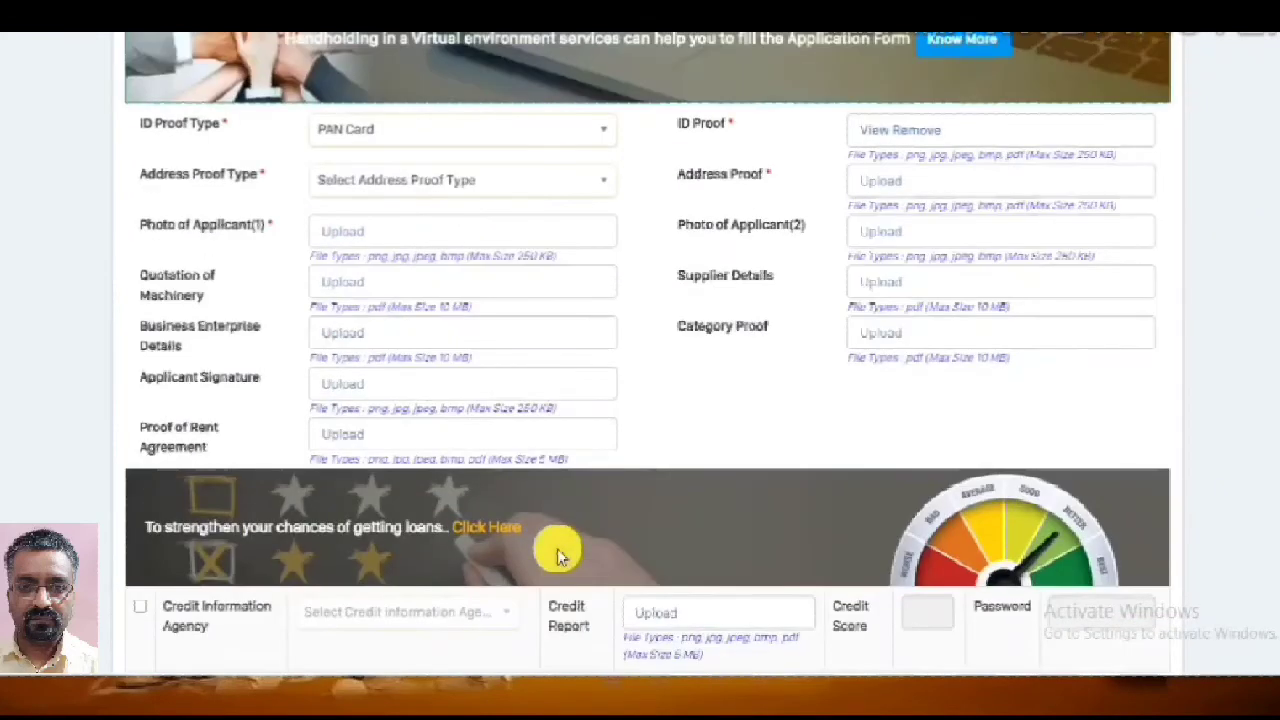
scroll(557, 548, up, 3)
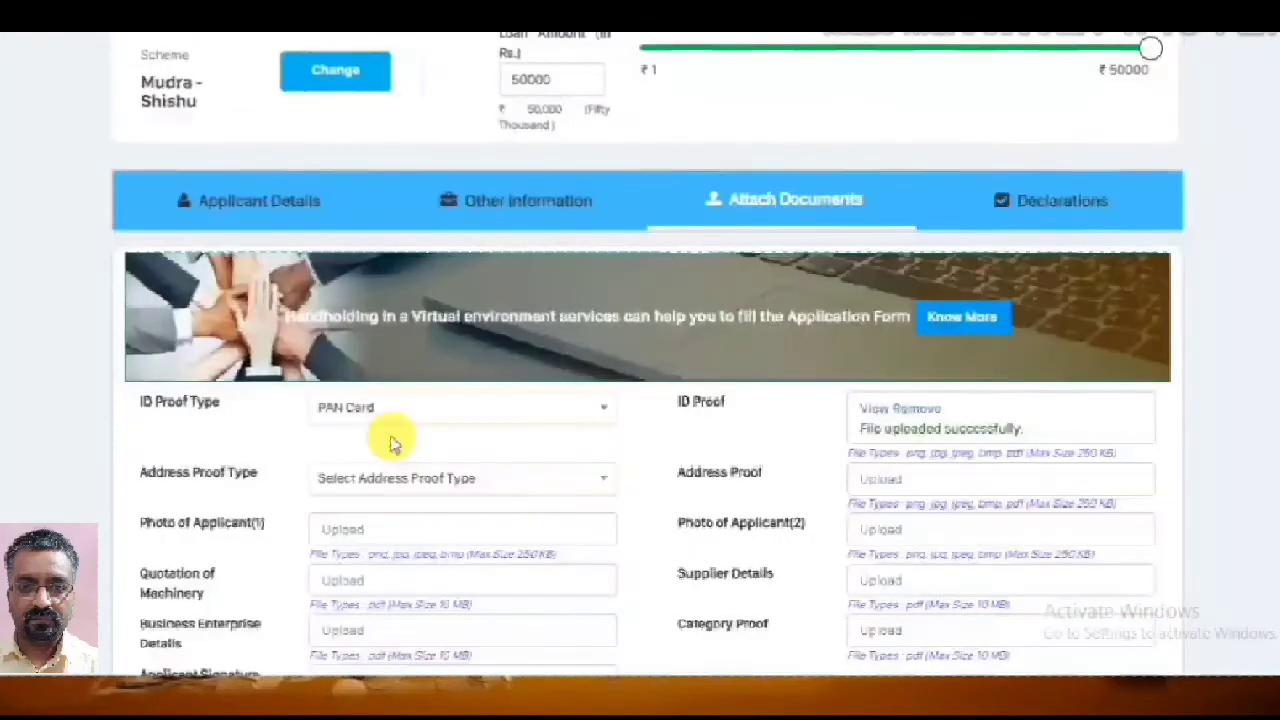
click(592, 420)
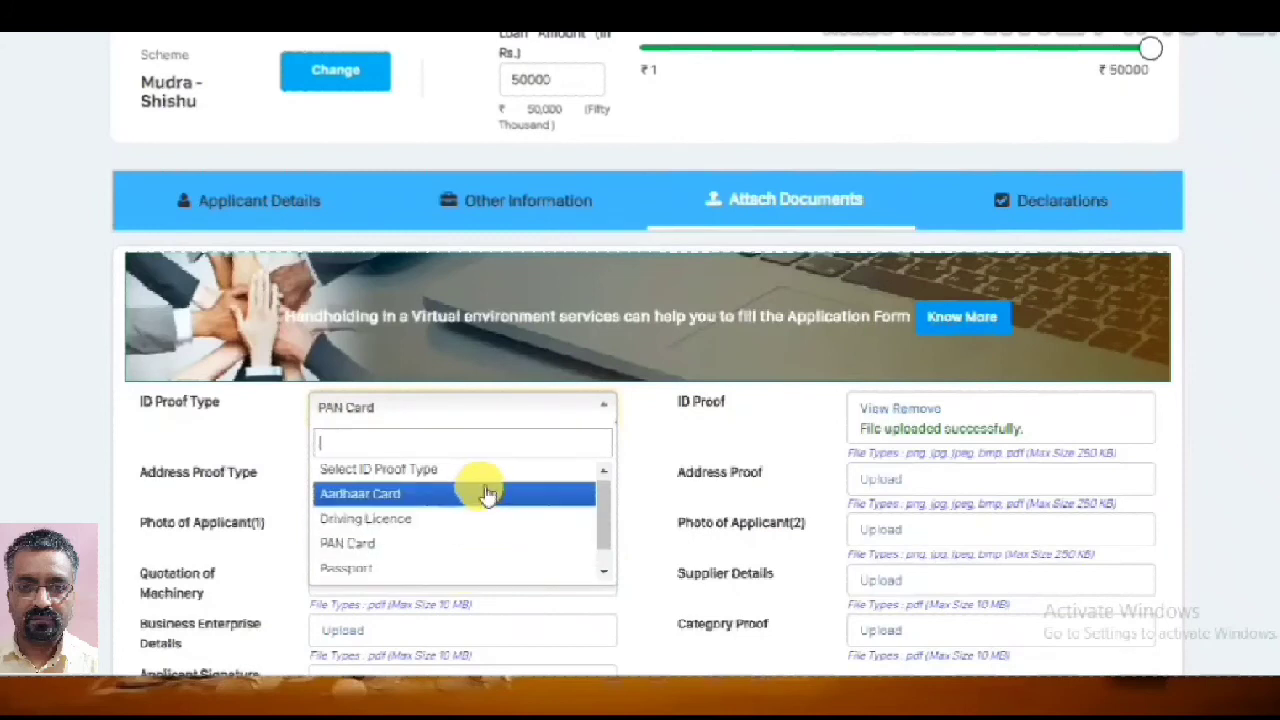
click(457, 543)
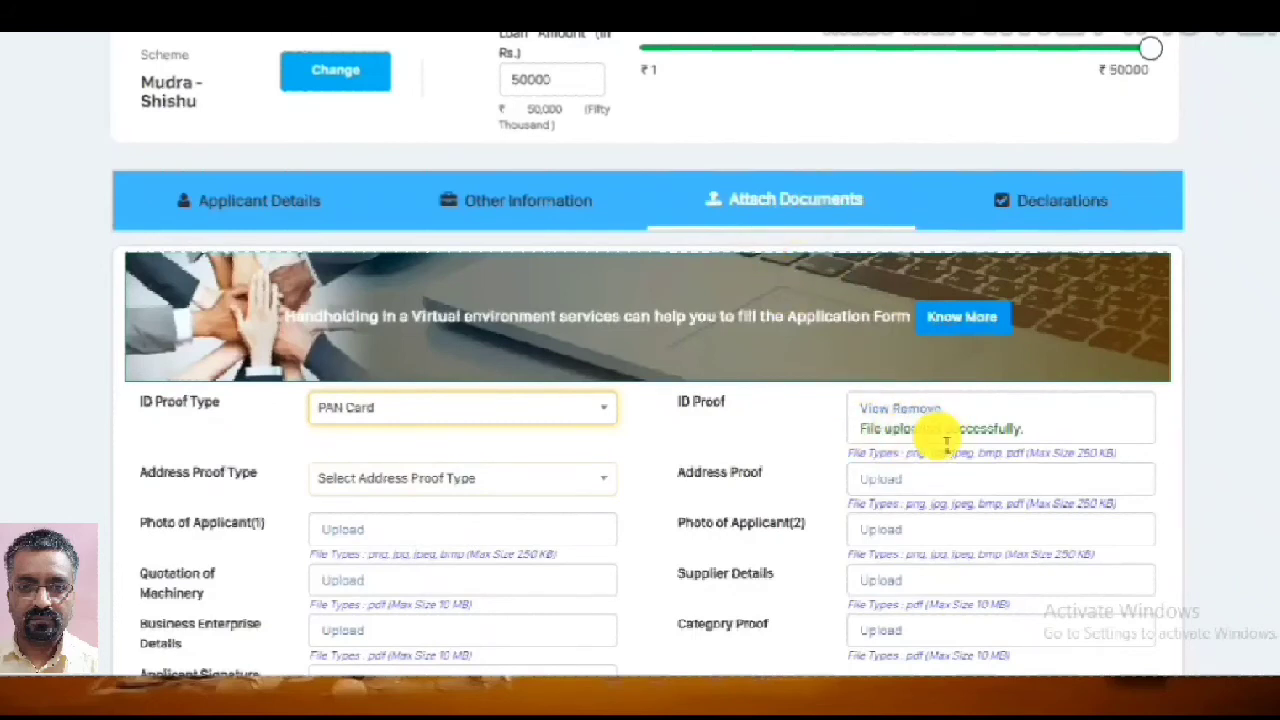
scroll(943, 434, down, 1)
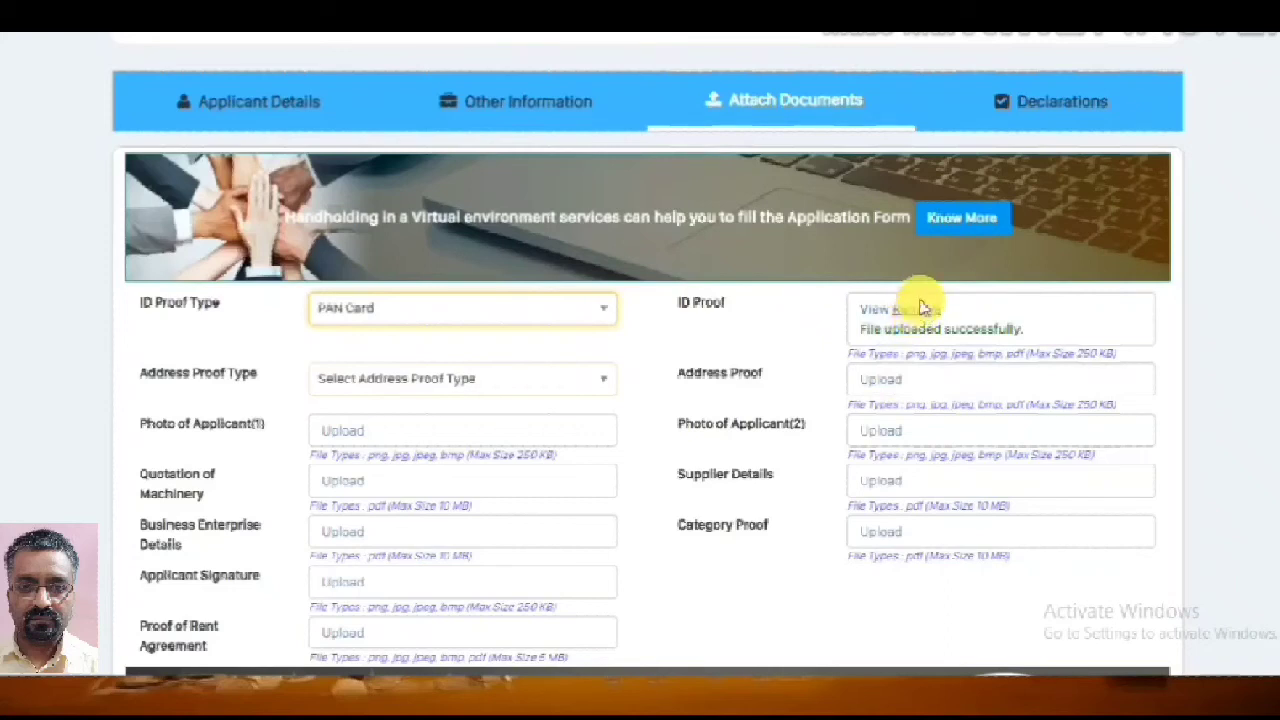
click(593, 390)
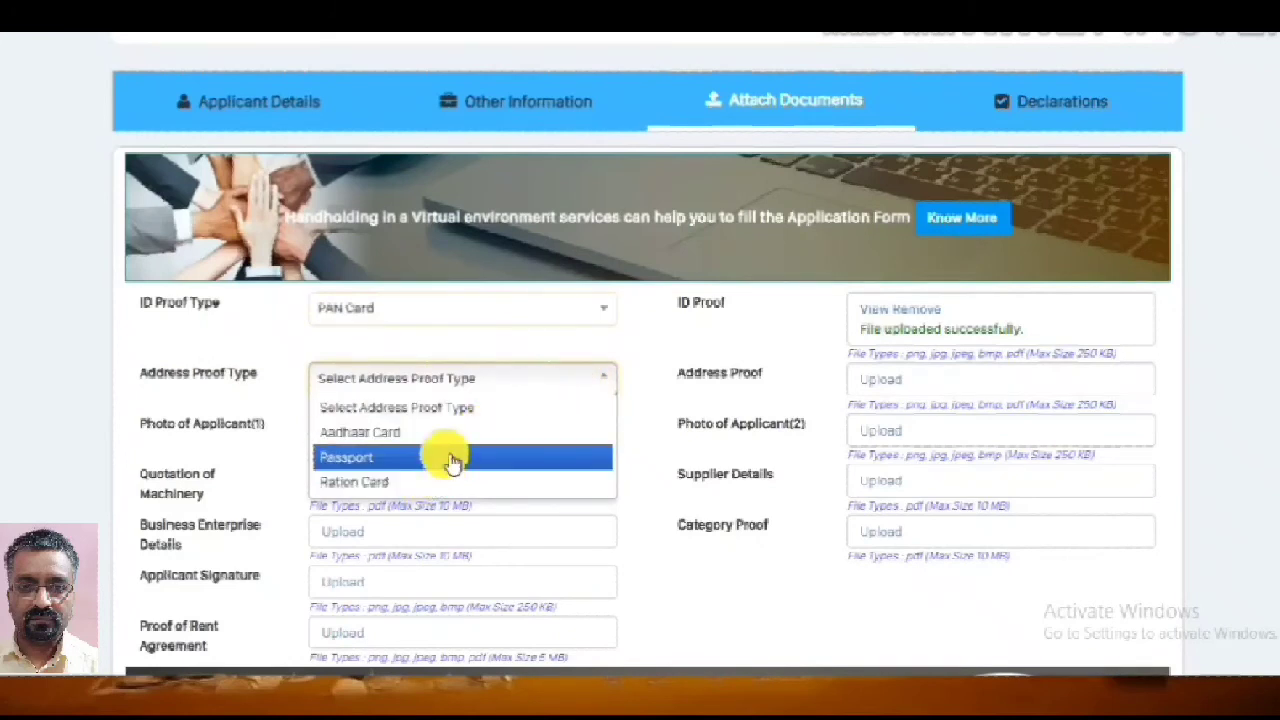
click(478, 408)
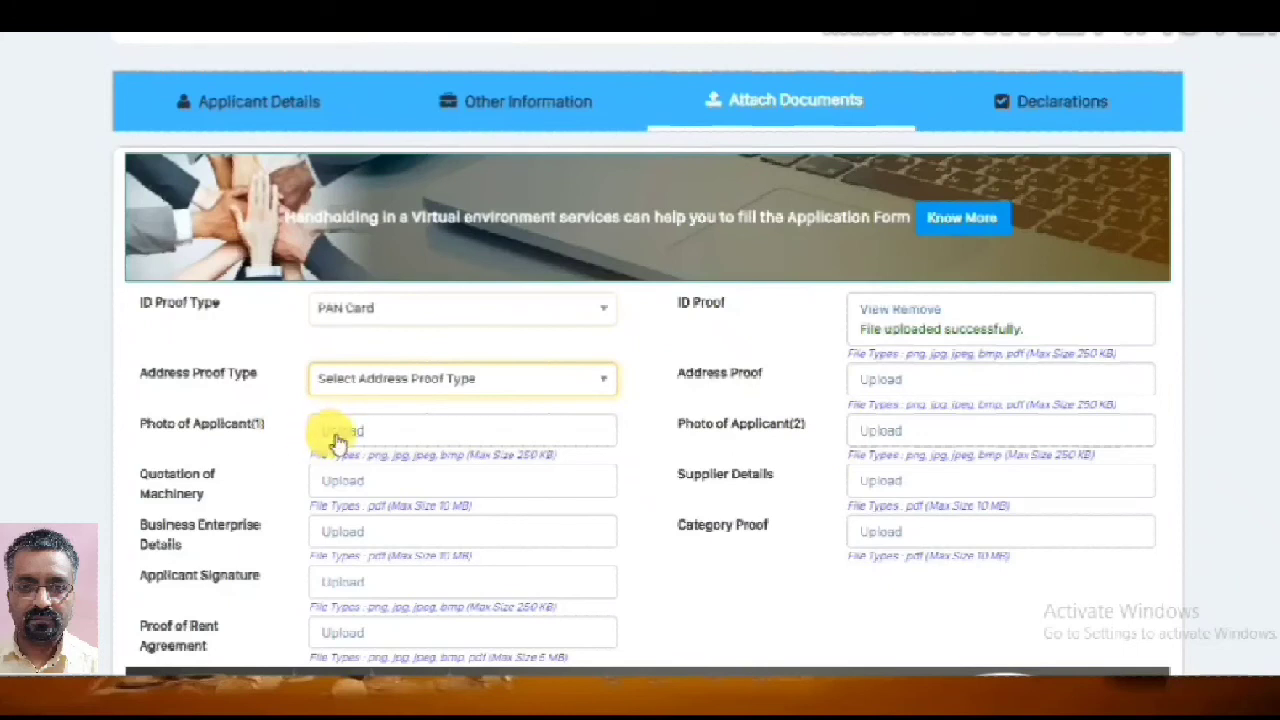
scroll(395, 443, down, 2)
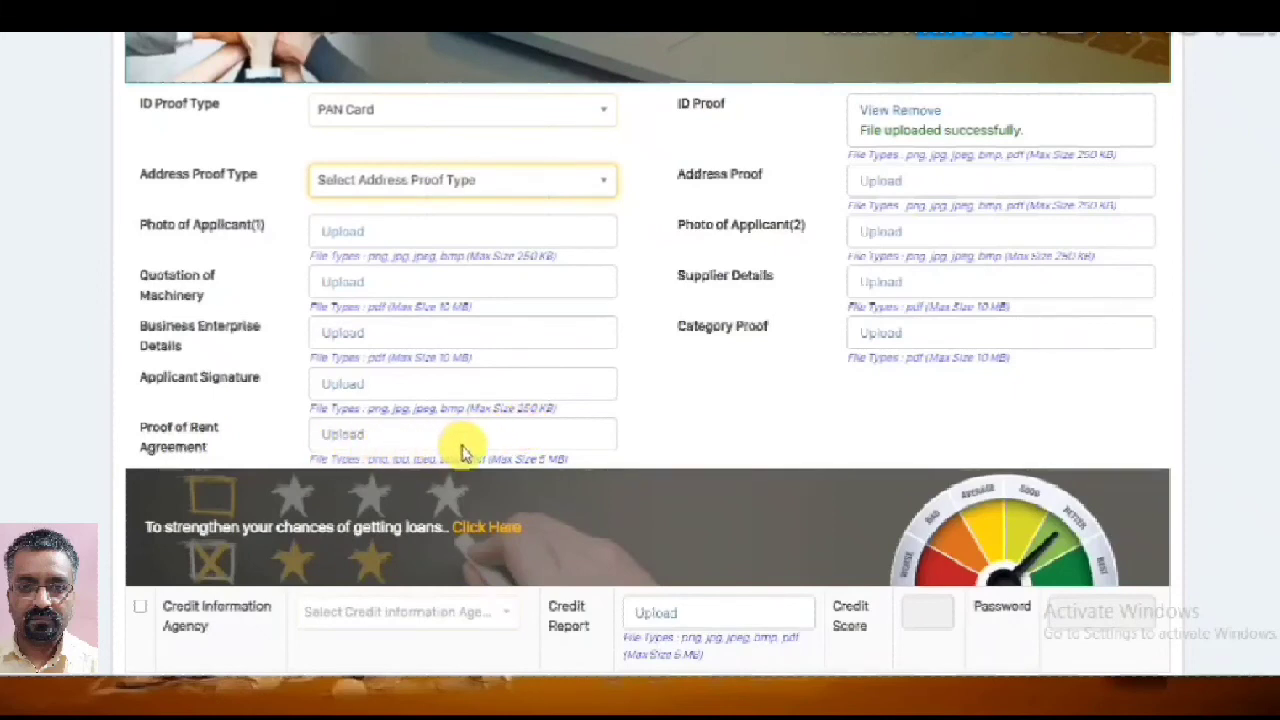
scroll(560, 435, down, 2)
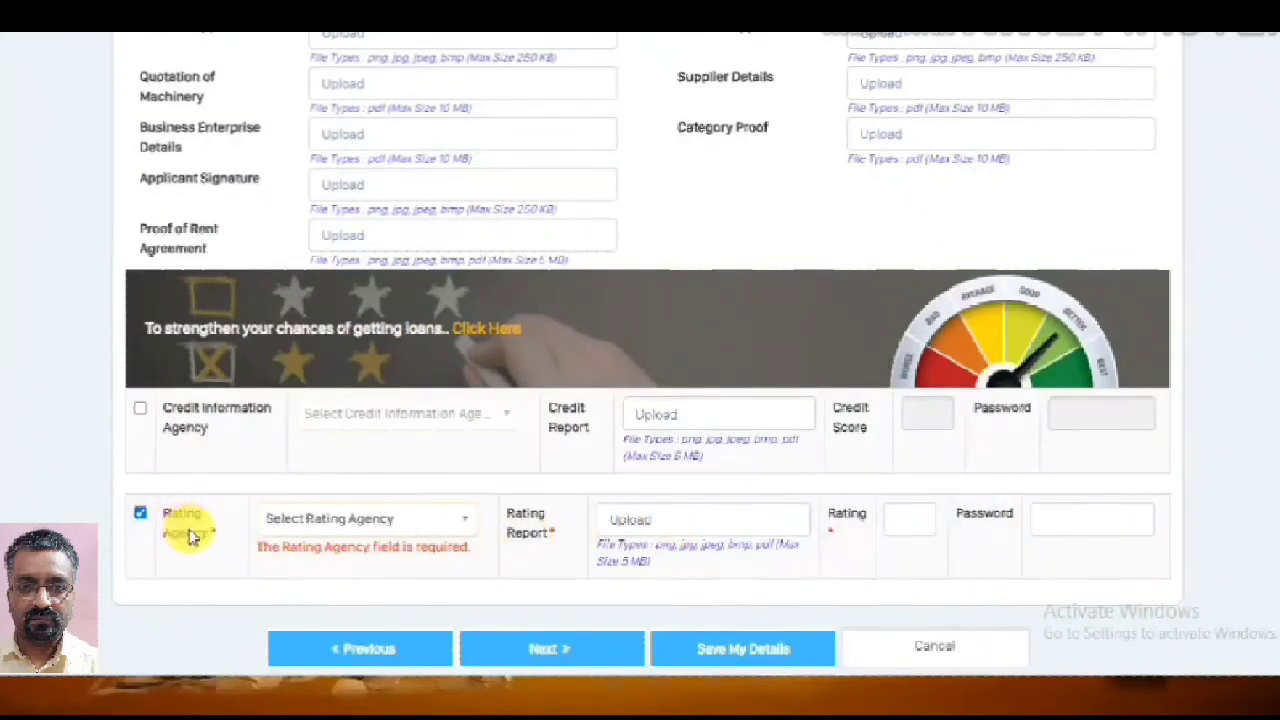
Leave Credit Information Agency and Rating Agency both unticked, with no agency selected
click(142, 410)
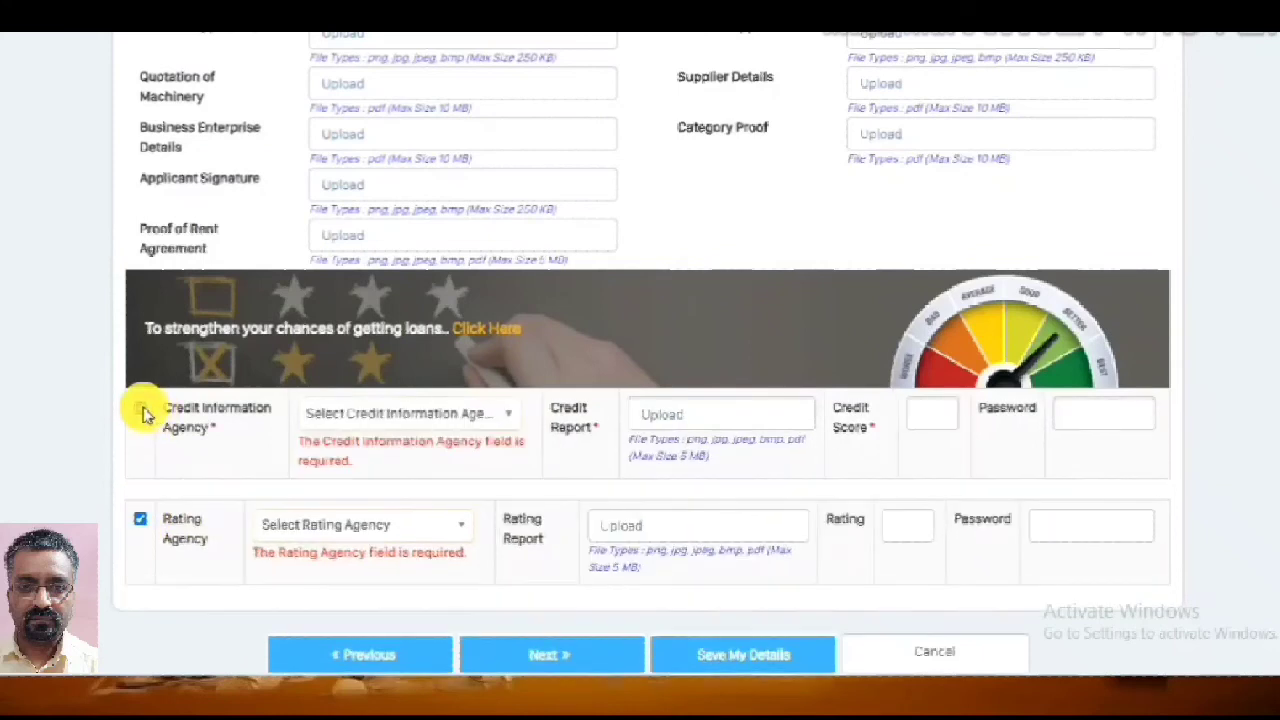
click(140, 519)
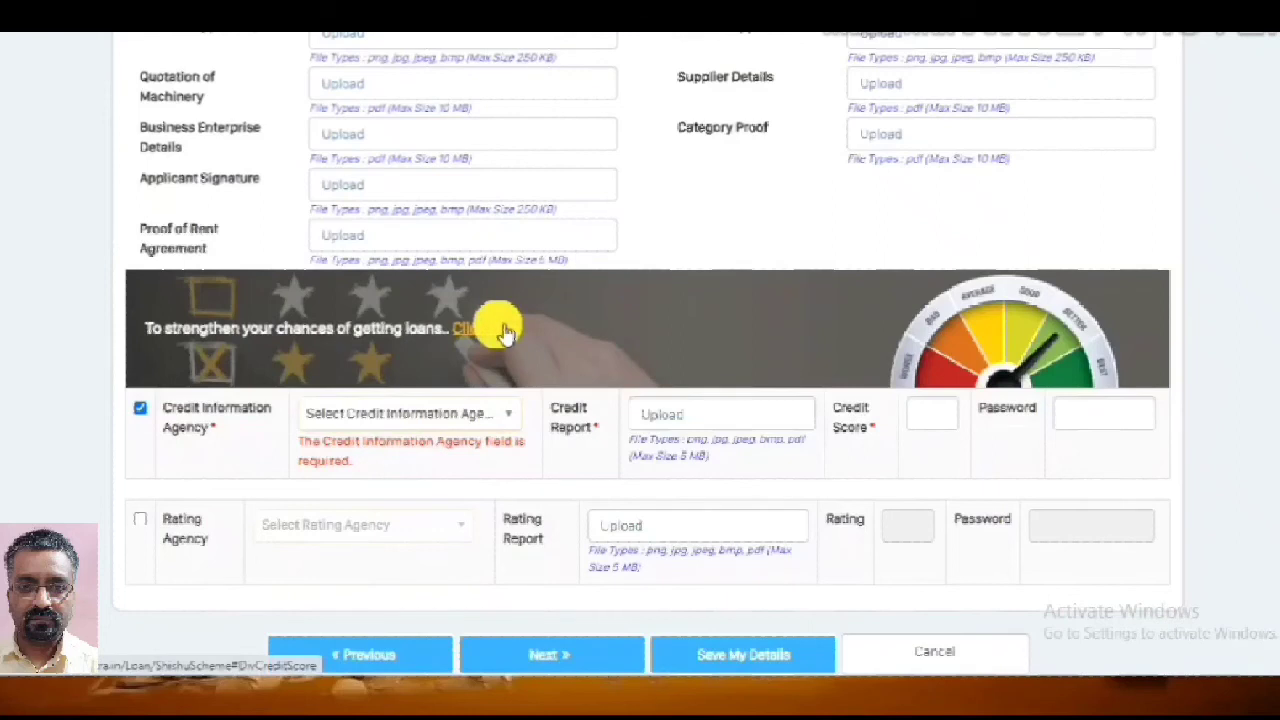
click(507, 419)
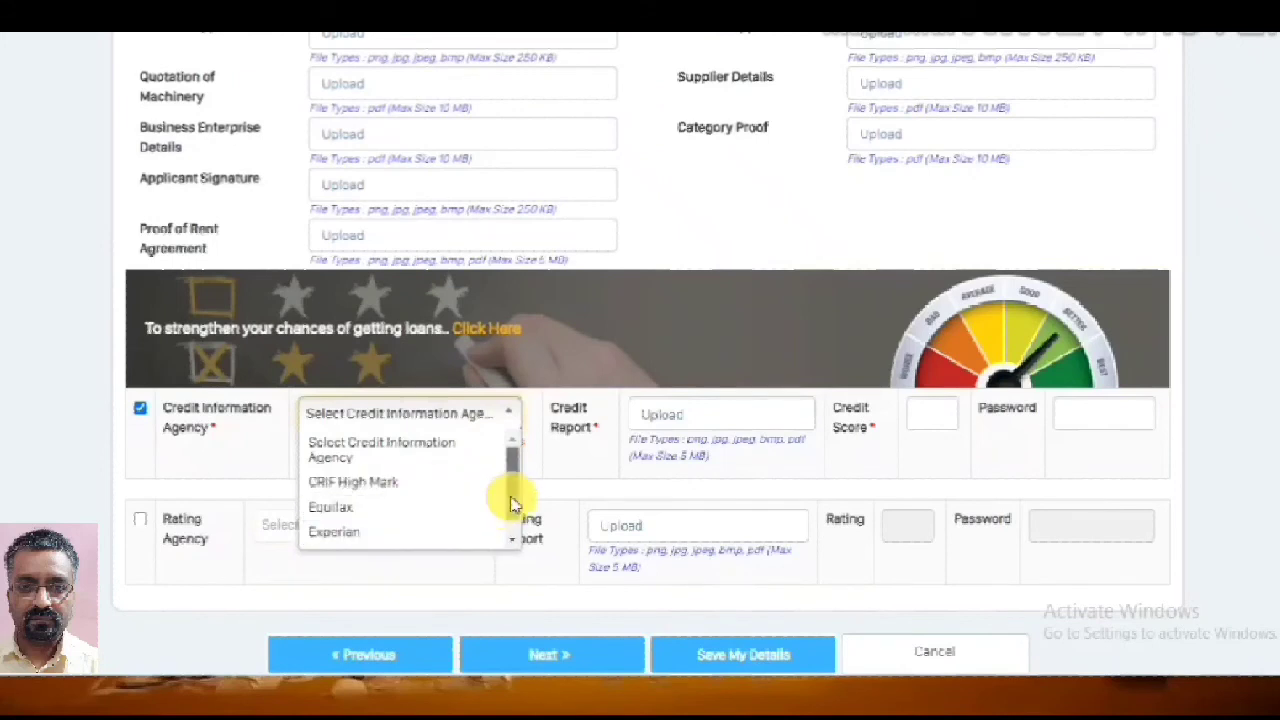
drag(511, 499, 513, 521)
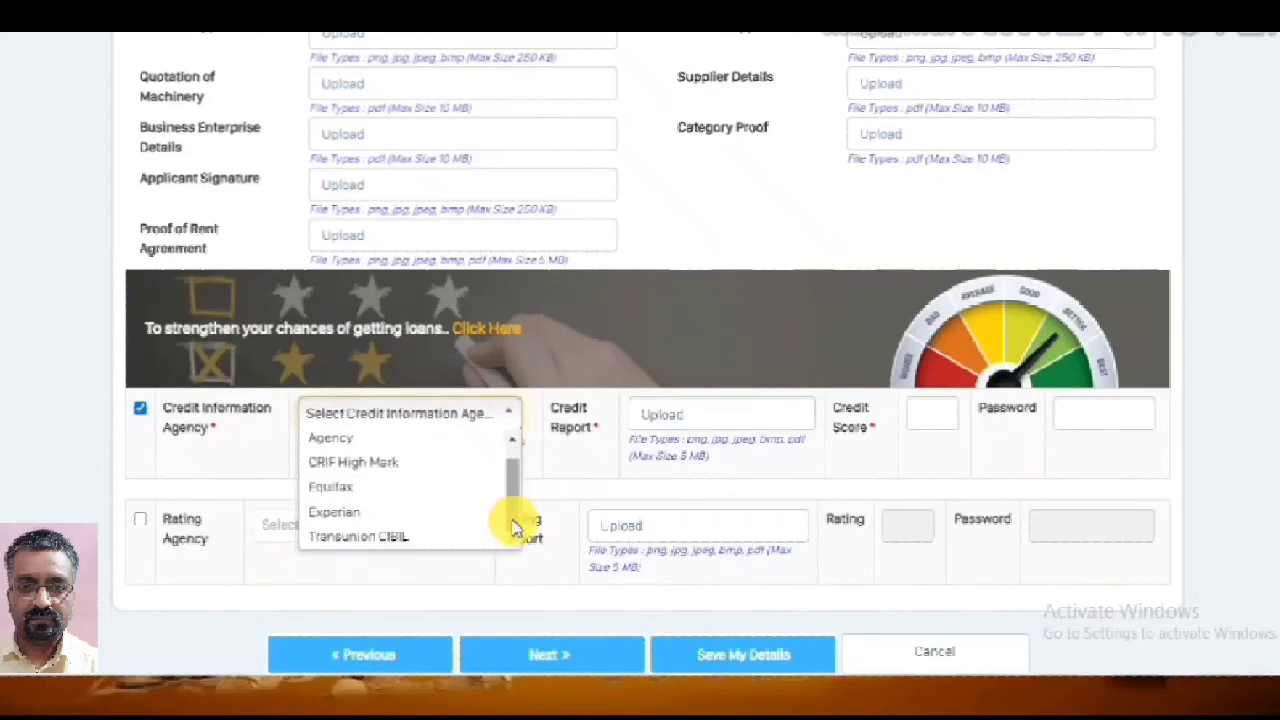
scroll(443, 464, up, 1)
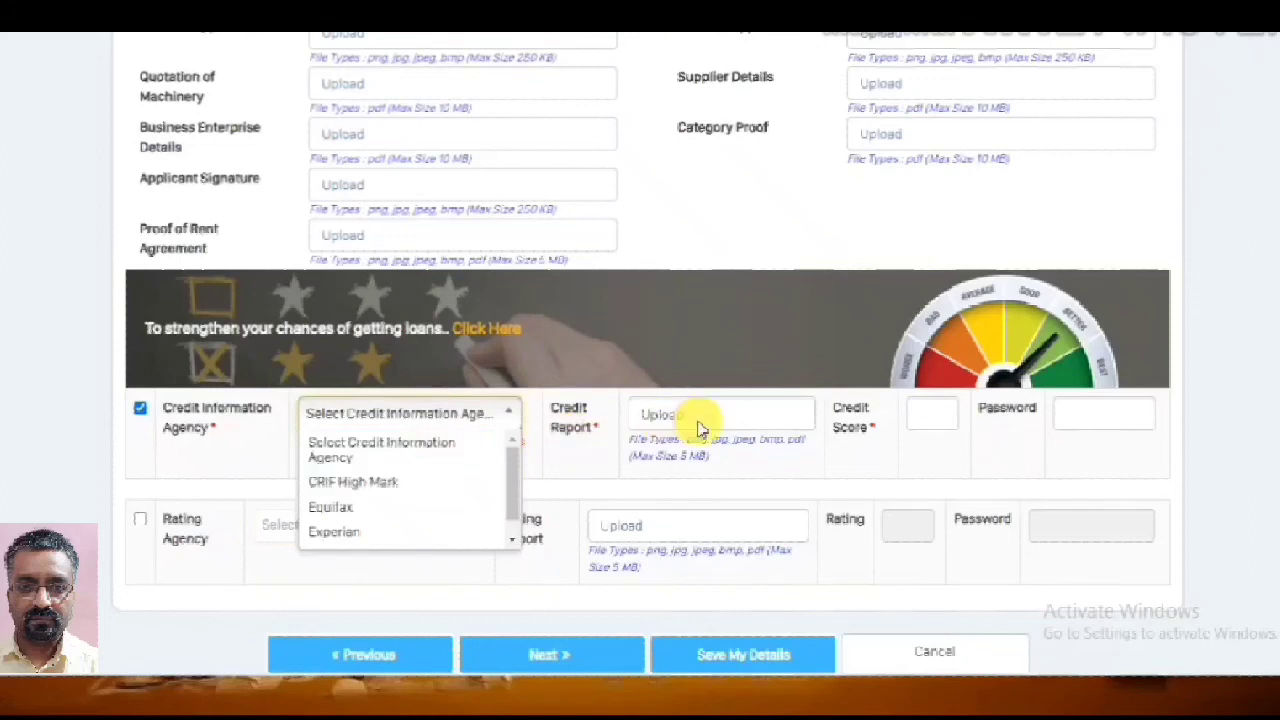
click(1234, 494)
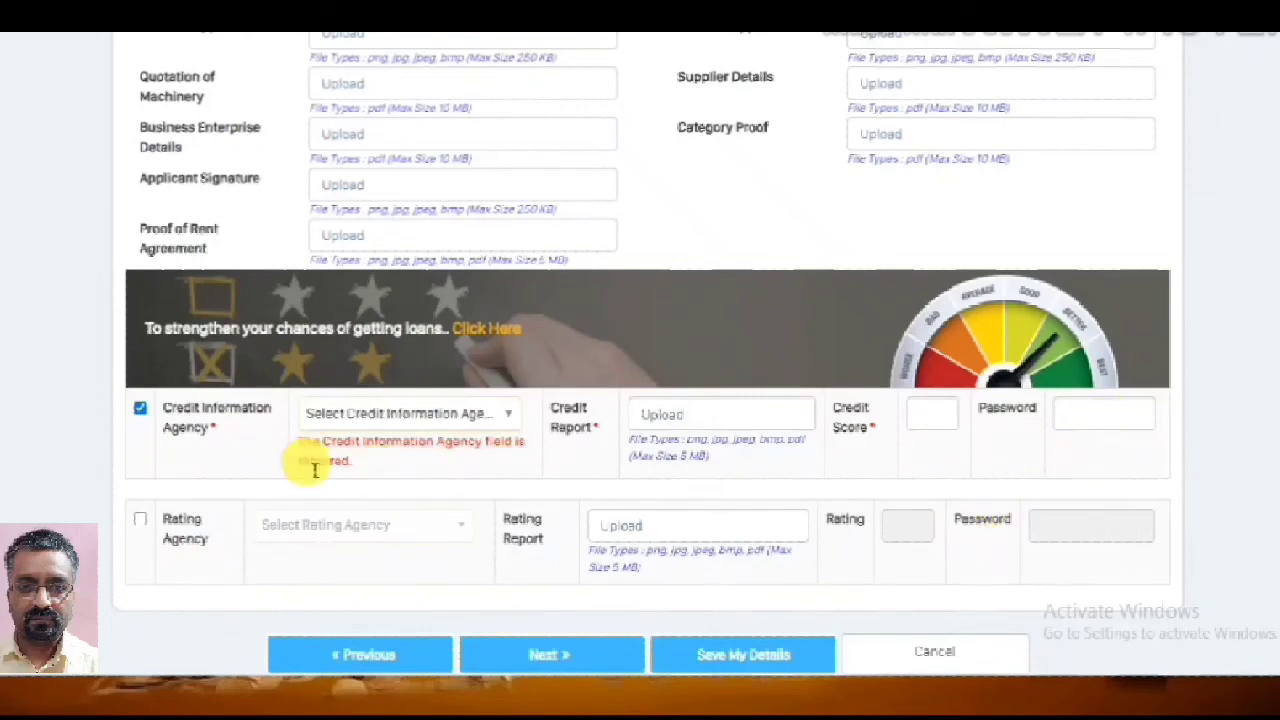
click(140, 409)
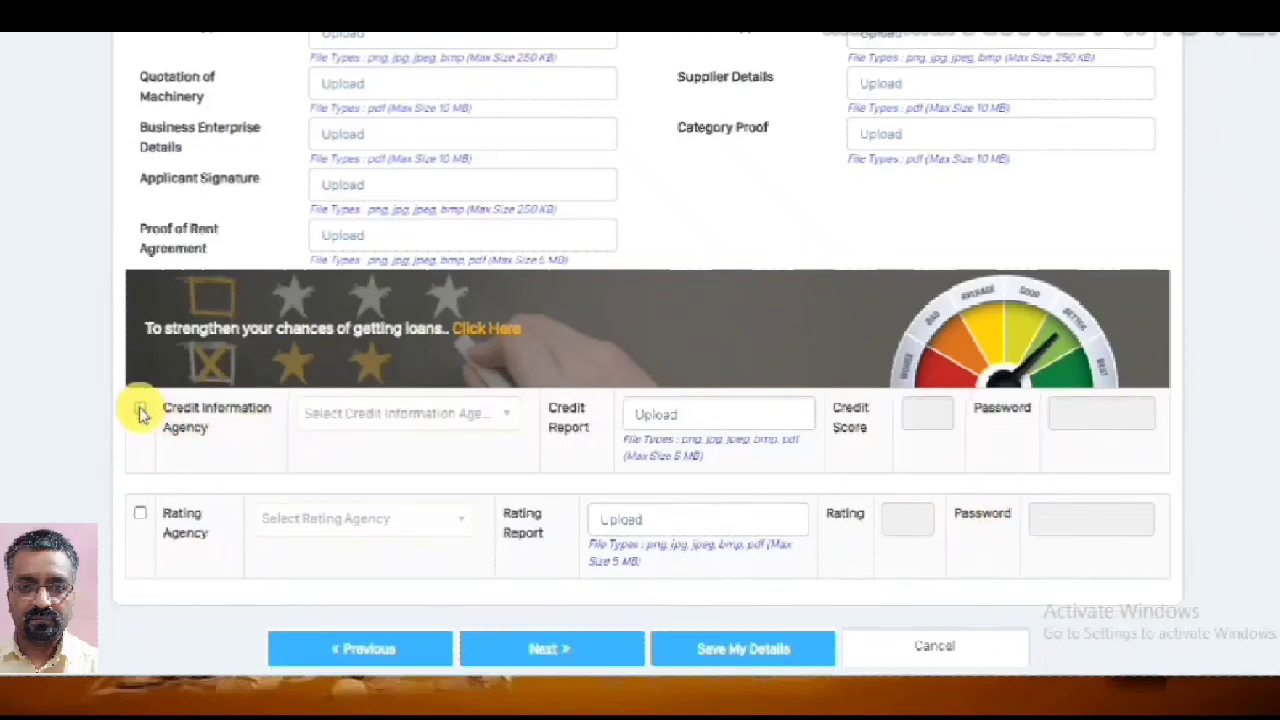
Save the document details, receiving an application number, and go Next toward Declarations
click(770, 652)
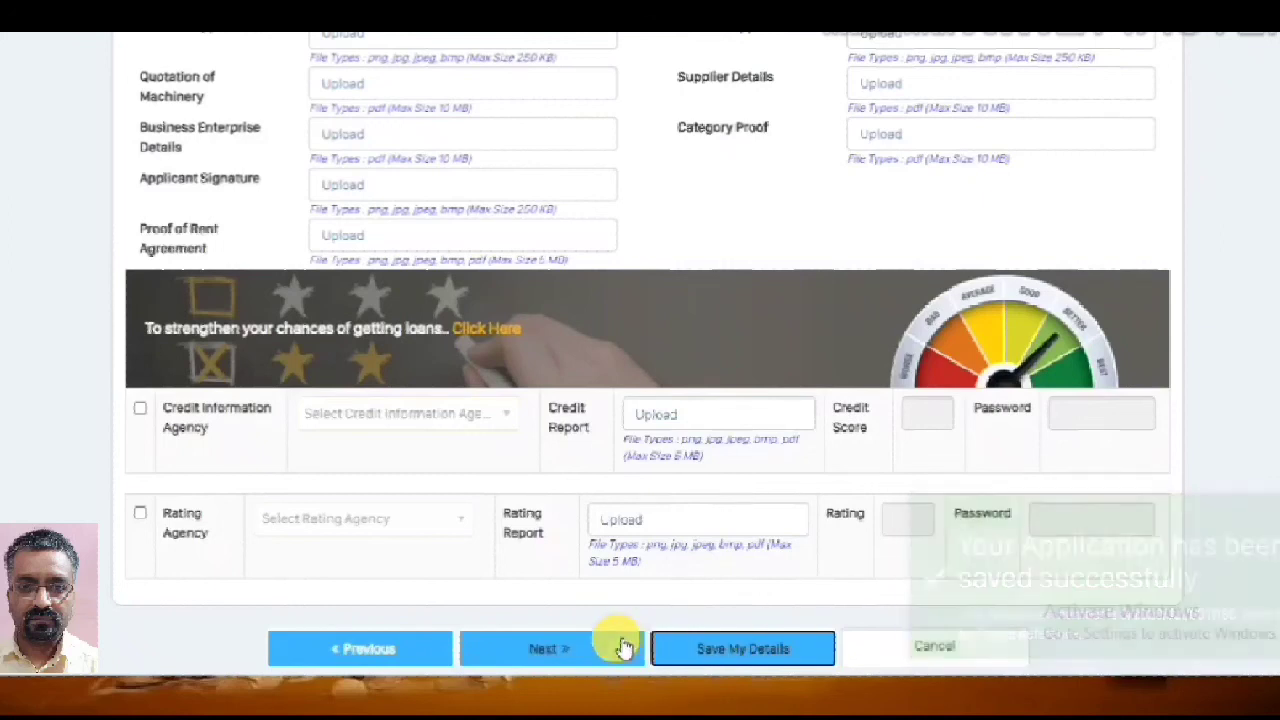
scroll(680, 549, up, 4)
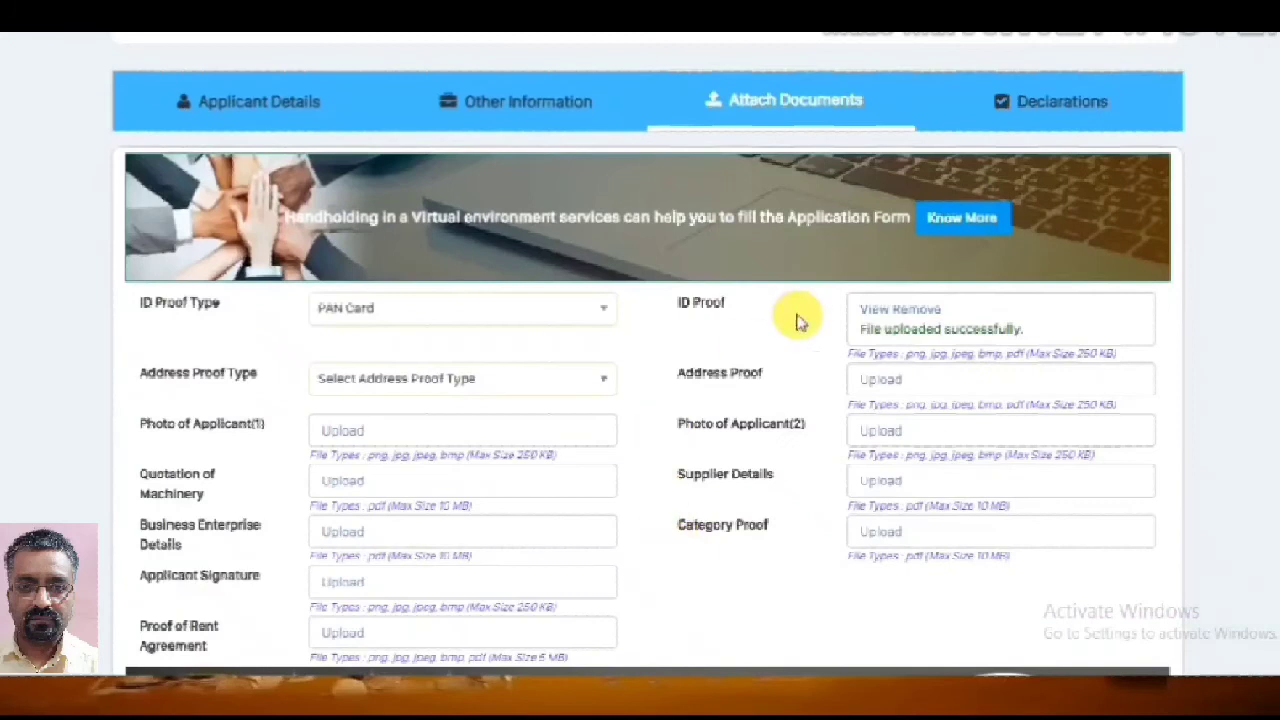
scroll(778, 485, down, 5)
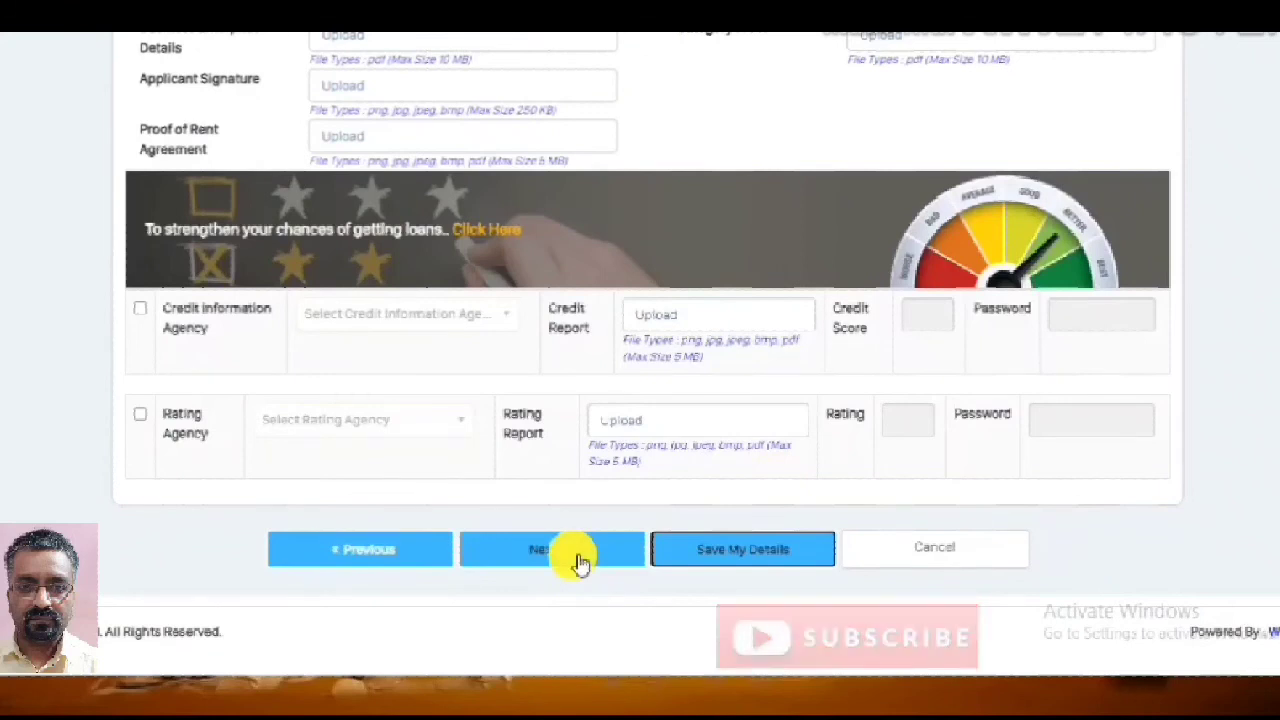
click(580, 563)
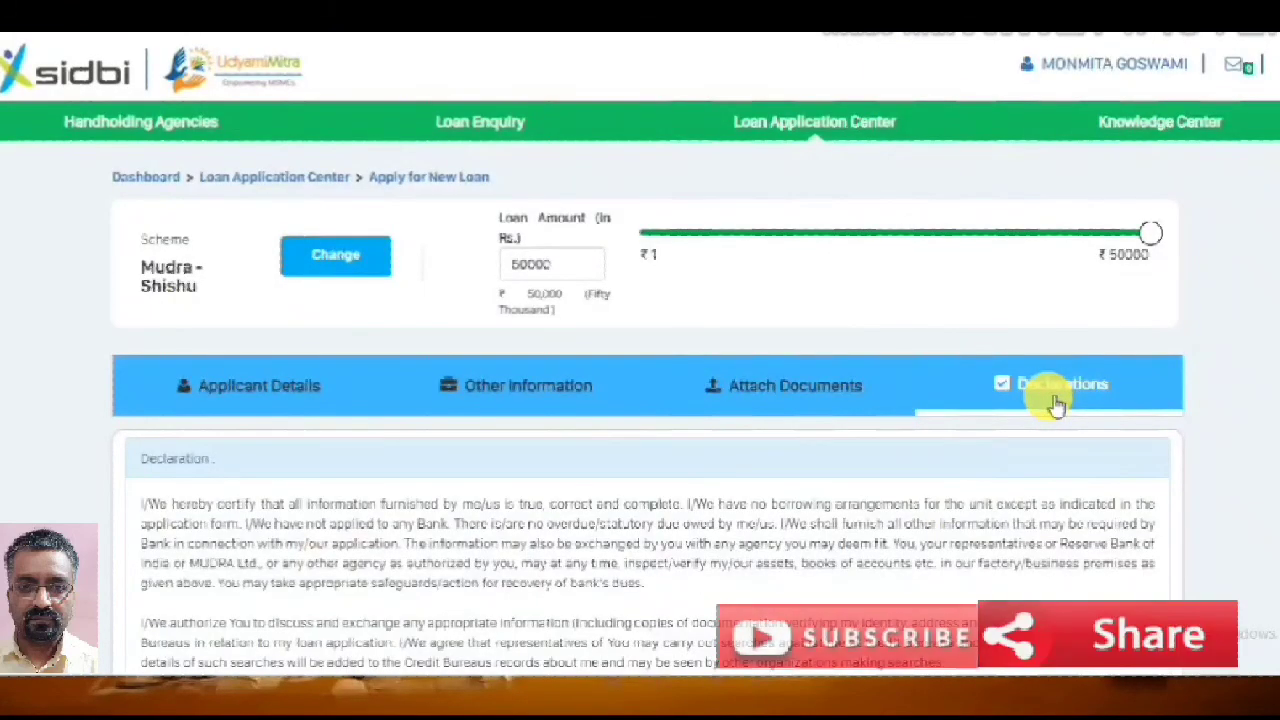
Read through the declarations and tick the marketplace-lender consent and I Agree
scroll(1050, 395, down, 2)
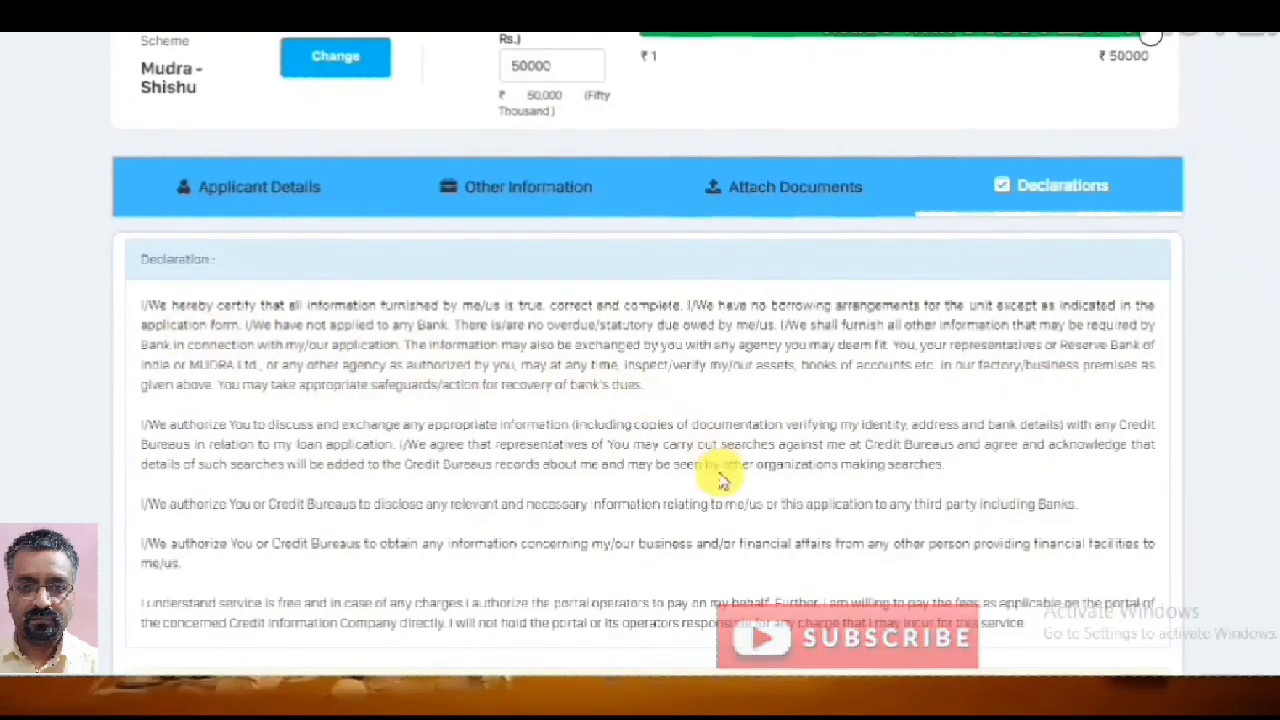
scroll(723, 481, down, 3)
scroll(723, 481, up, 1)
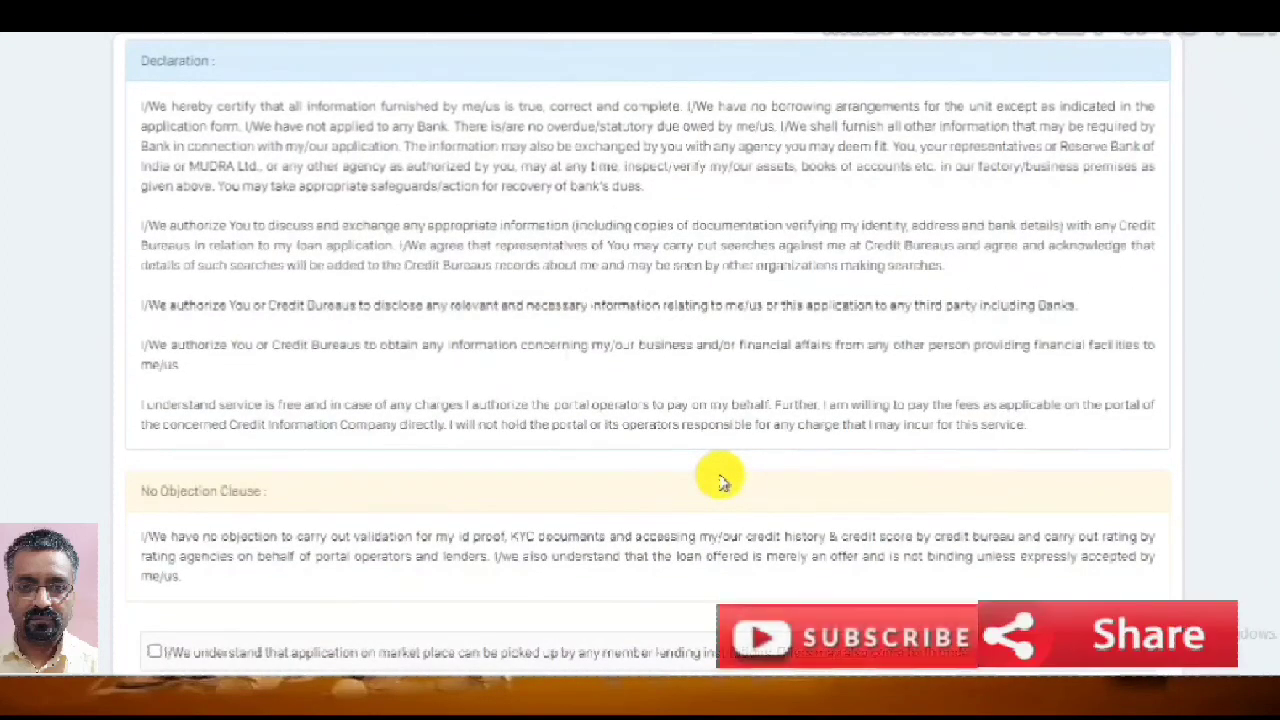
scroll(723, 481, down, 3)
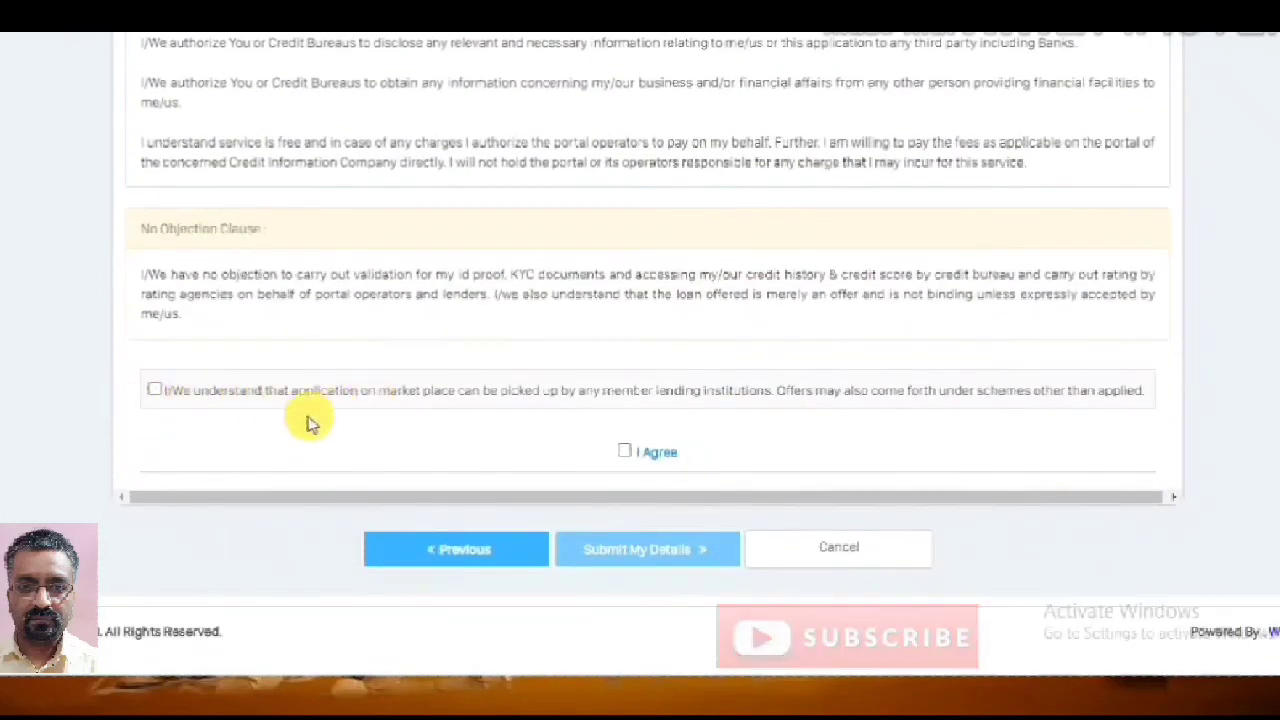
click(155, 390)
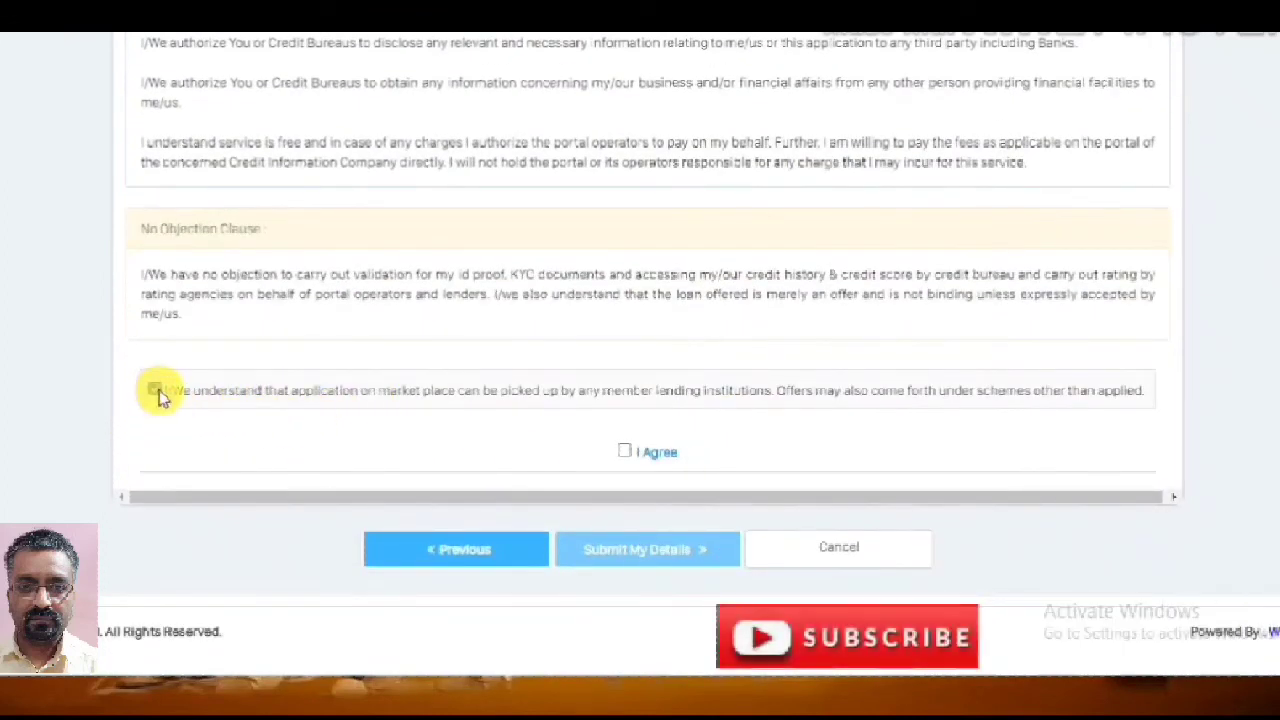
click(626, 453)
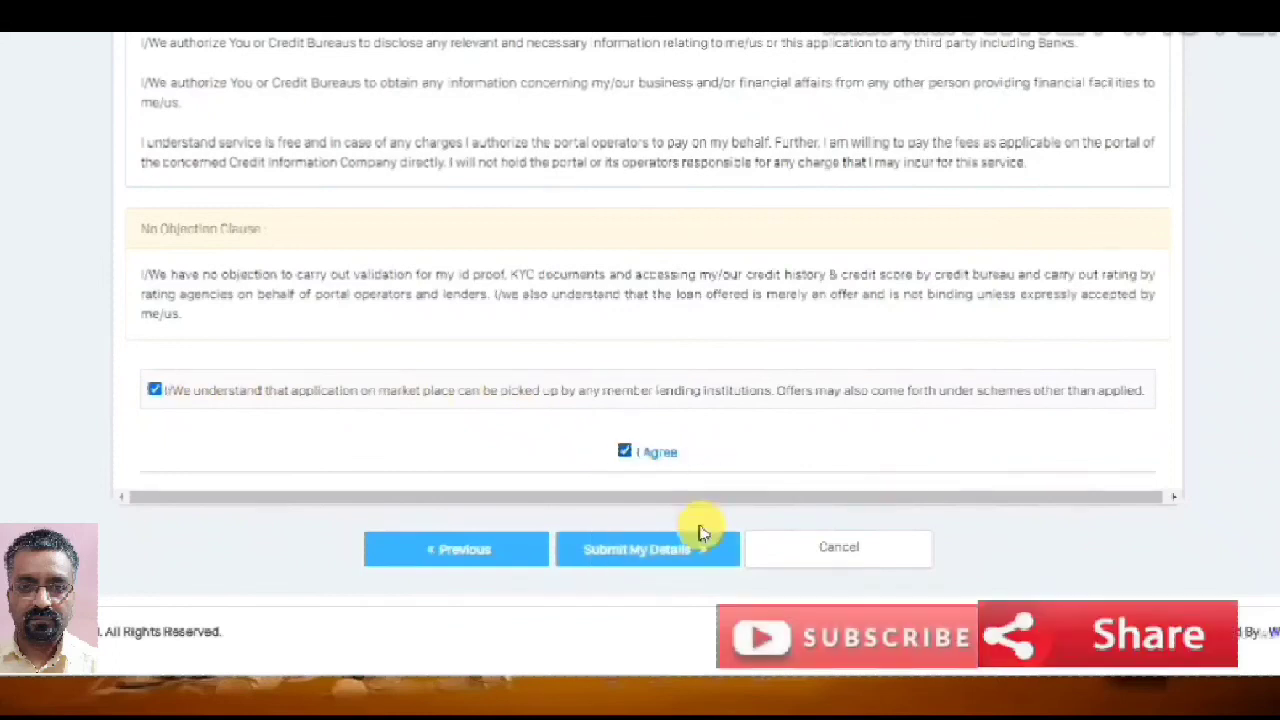
click(623, 557)
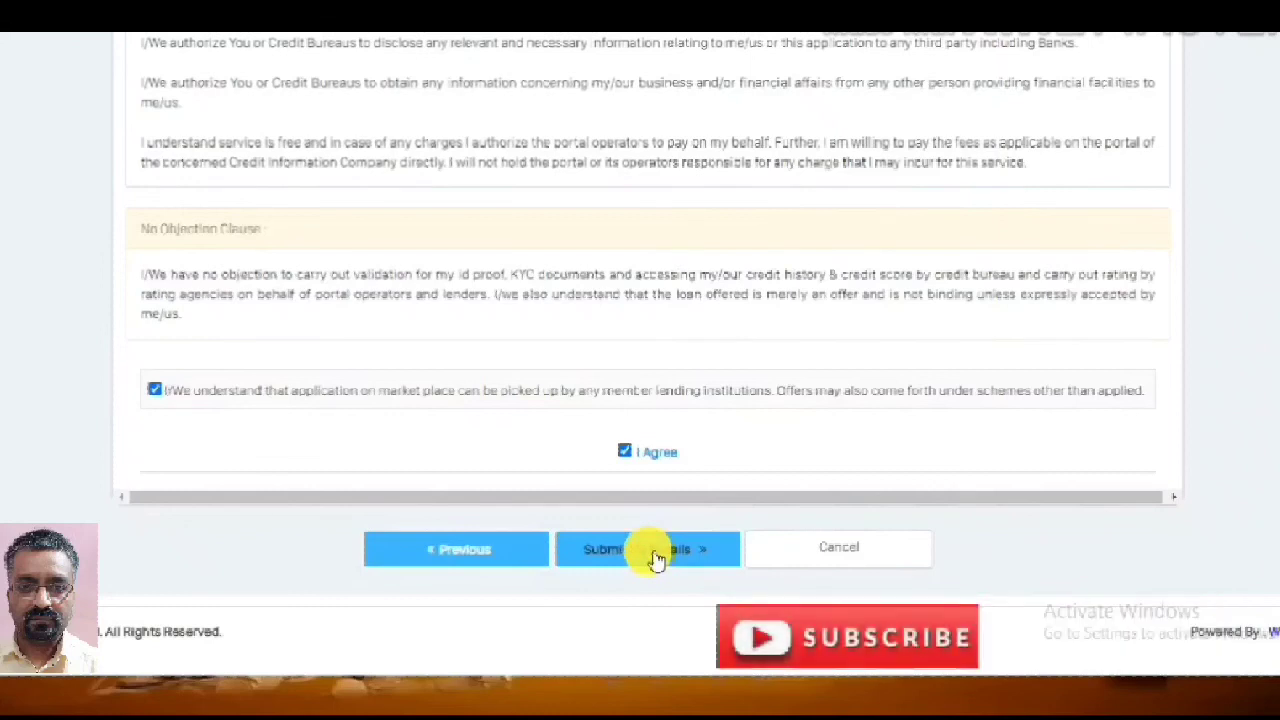
Untick both the agreement and the marketplace-lender consent, leaving declarations unaccepted
click(623, 452)
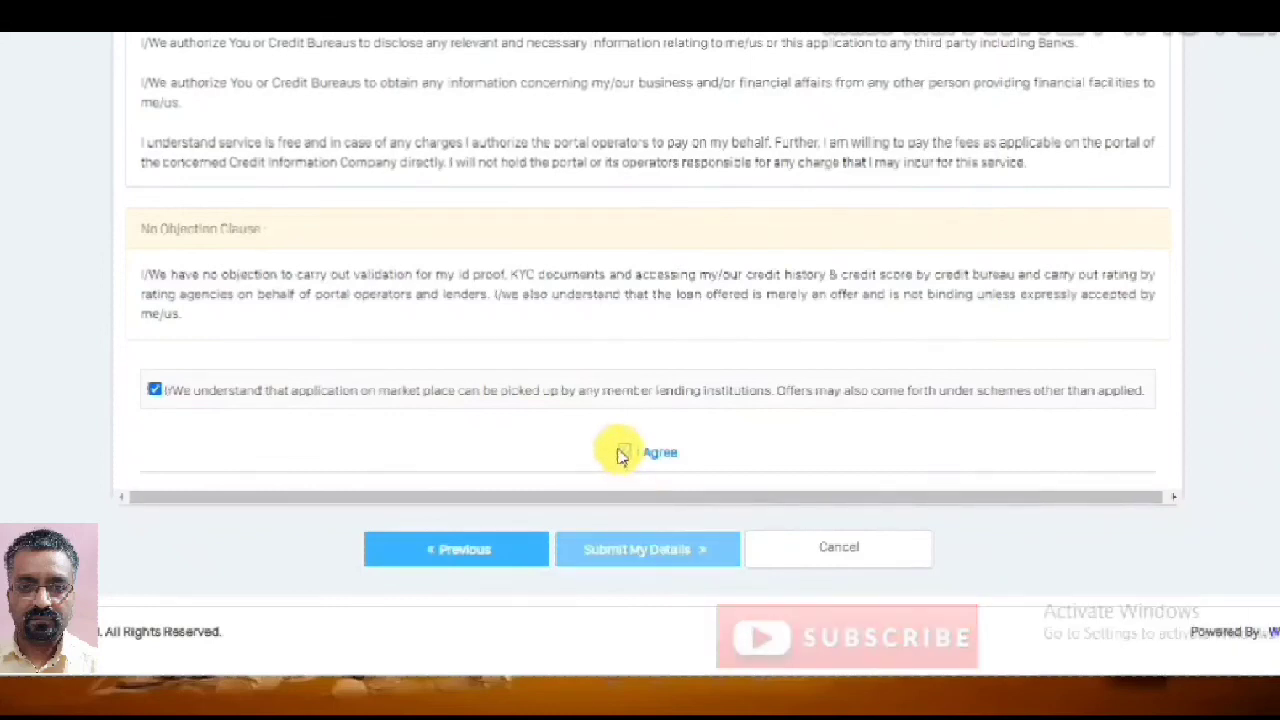
click(155, 390)
scroll(650, 487, up, 2)
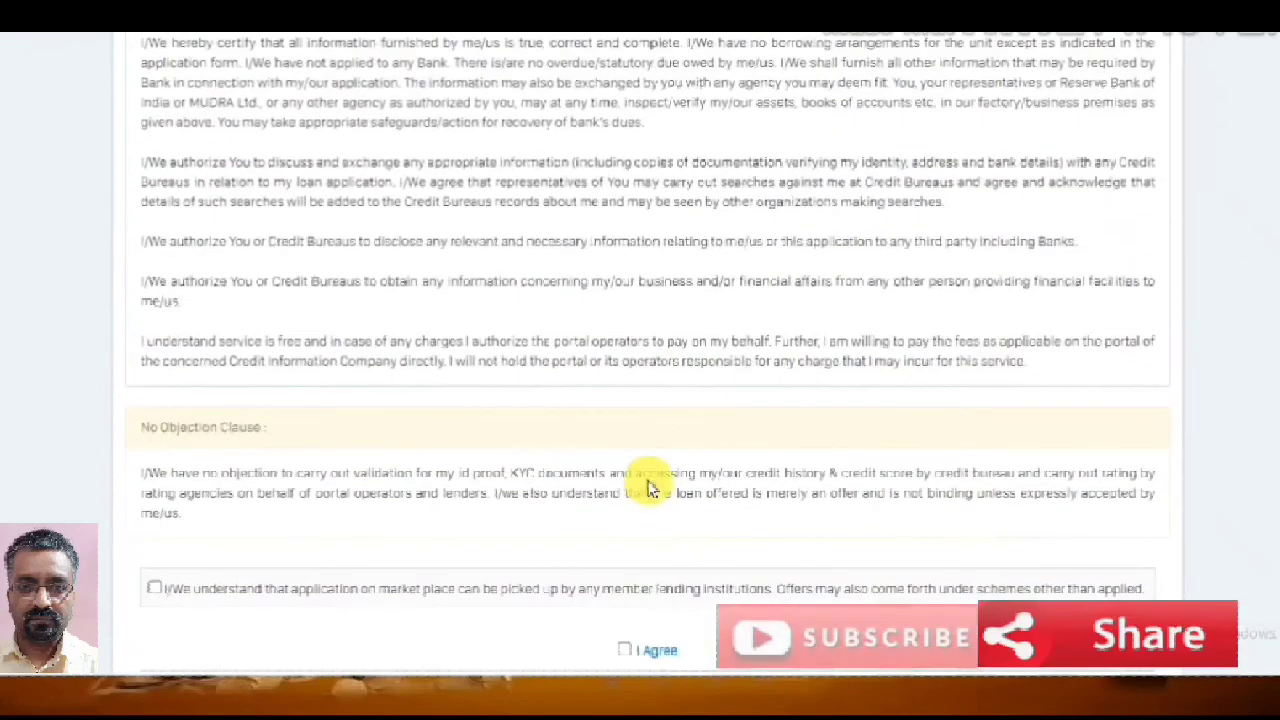
scroll(648, 487, up, 4)
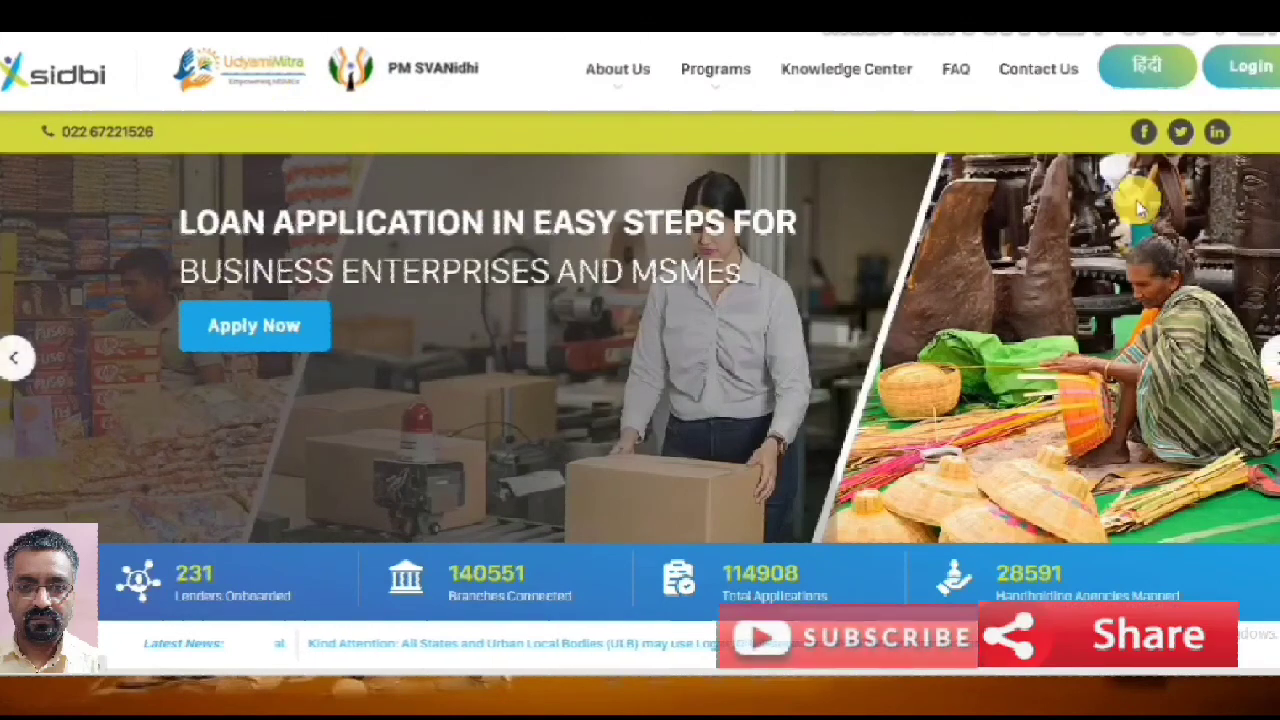
click(1260, 72)
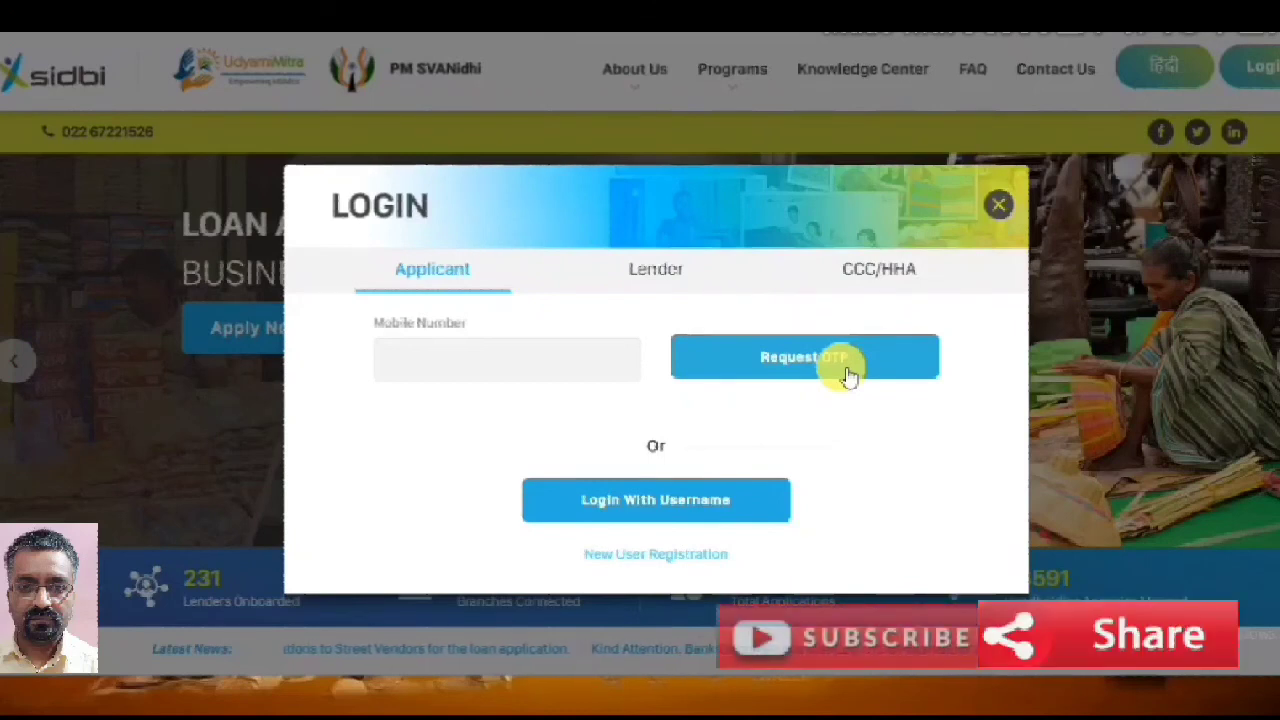
click(1000, 204)
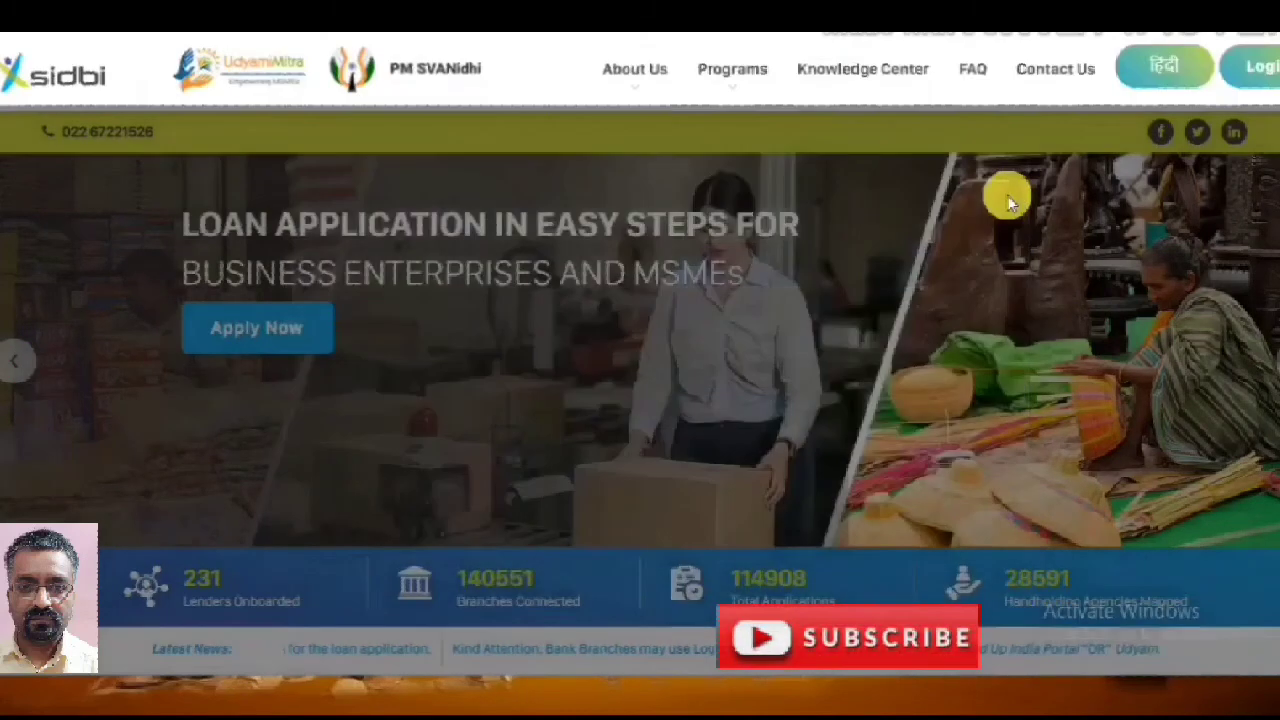